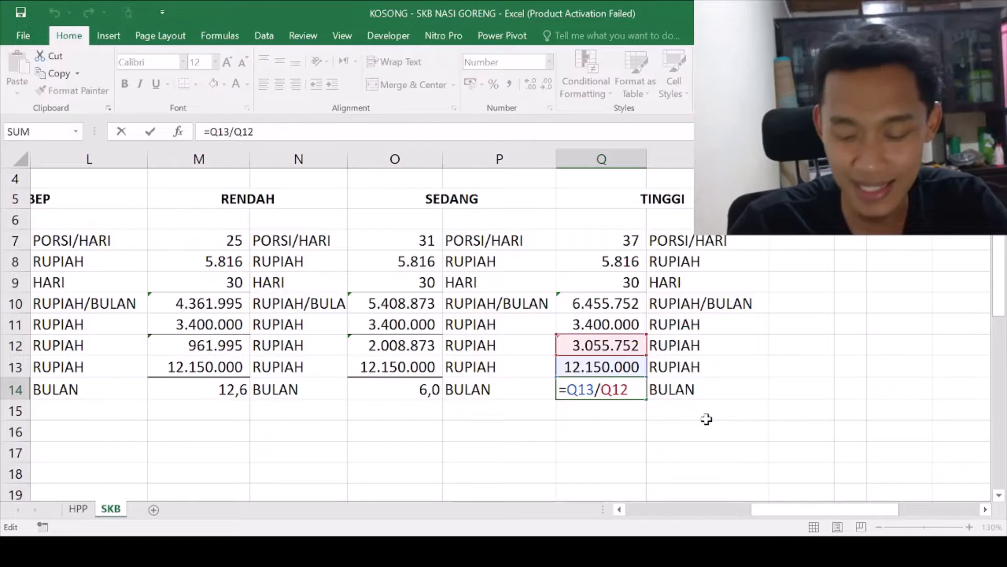
- Enter the formula =Q13/Q12 in cell Q14 to calculate the TINGGI scenario's ROI in months
{"action": "key", "text": "Return"}
{"action": "left_click", "coordinate": [640, 196]}
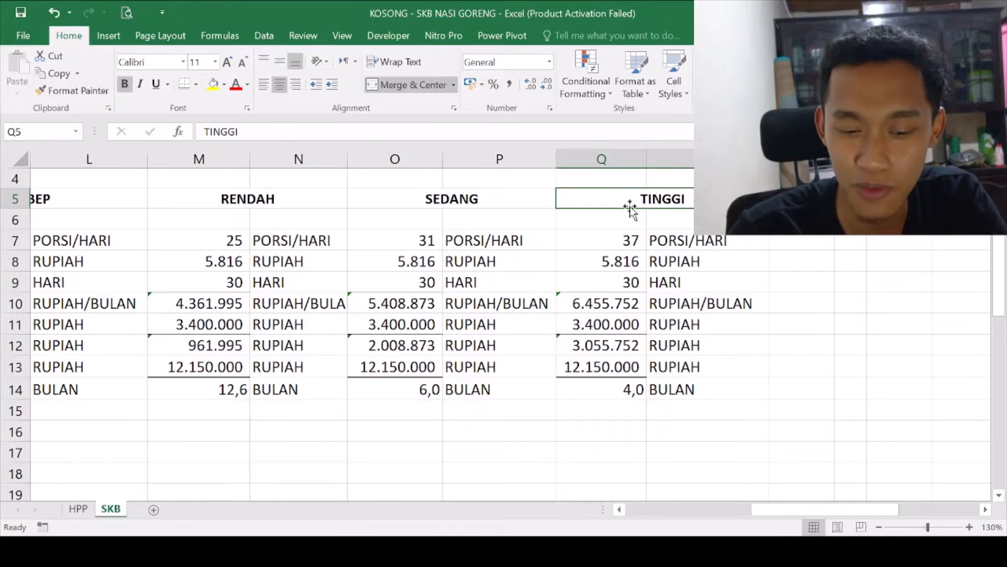
{"action": "left_click", "coordinate": [609, 382]}
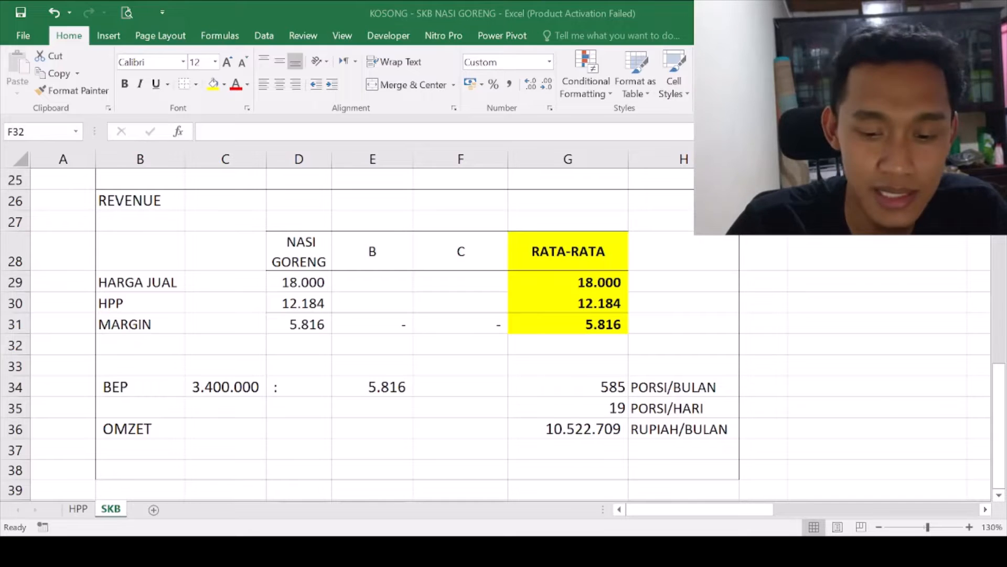
- Review the OPEX, REVENUE and BEP sections, including the BEP portions per month and per day in G34 and G35
{"action": "scroll", "coordinate": [419, 423], "scroll_direction": "up", "scroll_amount": 6}
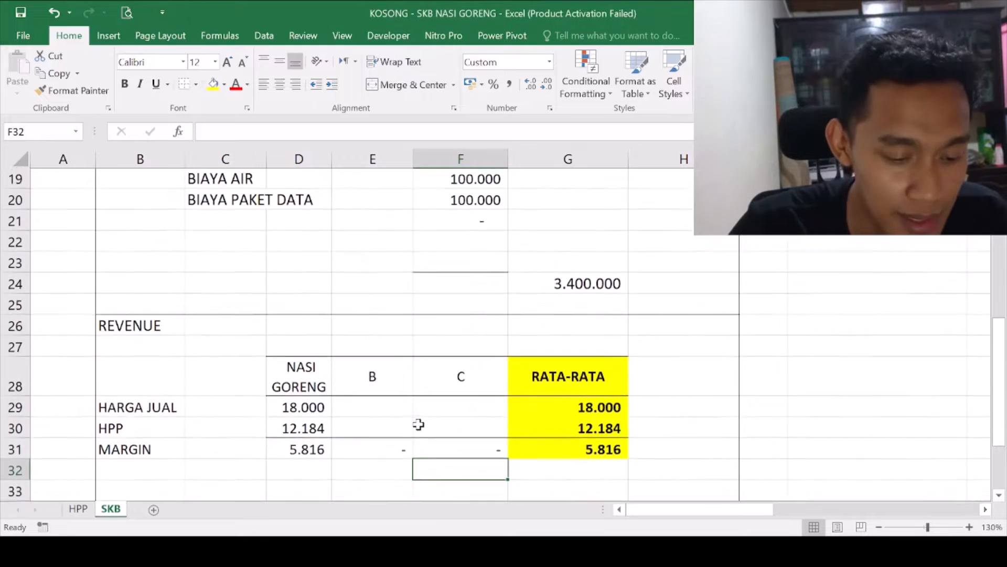
{"action": "scroll", "coordinate": [419, 425], "scroll_direction": "down", "scroll_amount": 2}
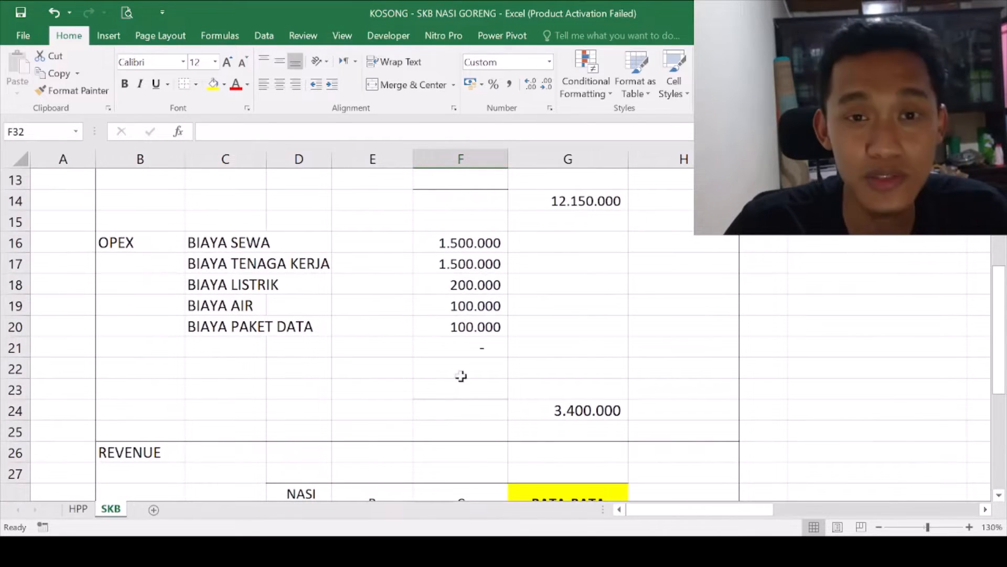
{"action": "scroll", "coordinate": [408, 409], "scroll_direction": "down", "scroll_amount": 3}
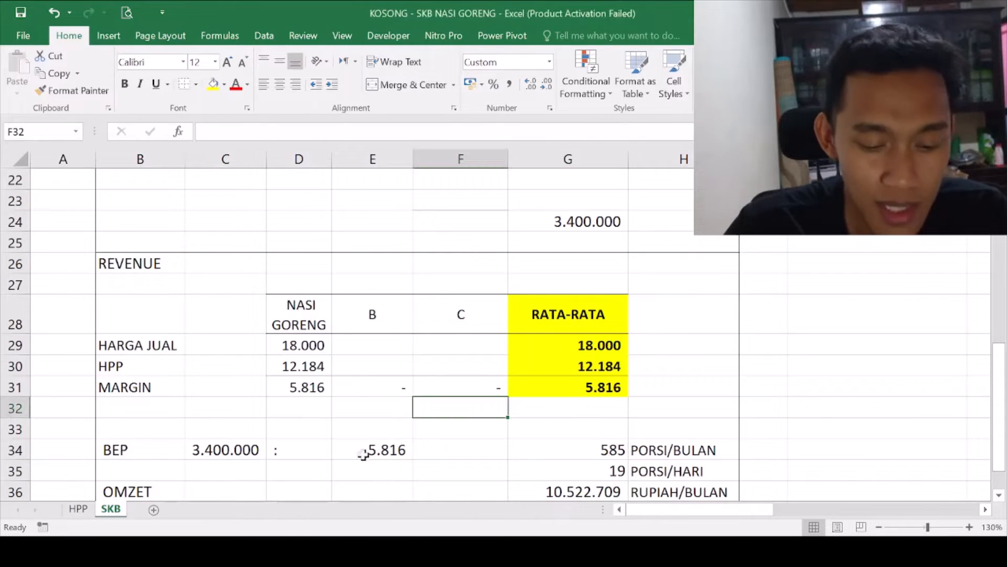
{"action": "scroll", "coordinate": [415, 414], "scroll_direction": "down", "scroll_amount": 1}
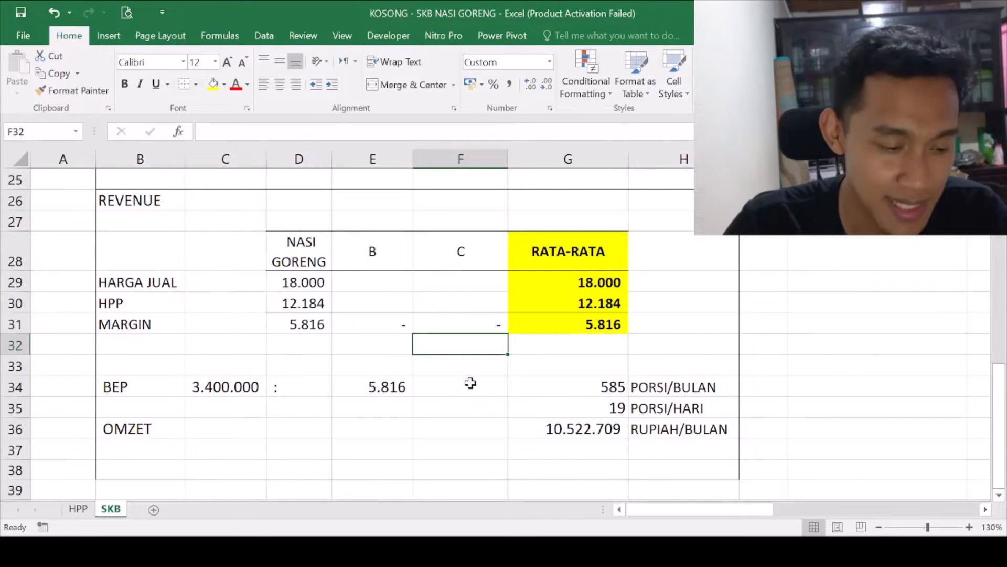
{"action": "left_click", "coordinate": [603, 386]}
{"action": "left_click", "coordinate": [612, 405]}
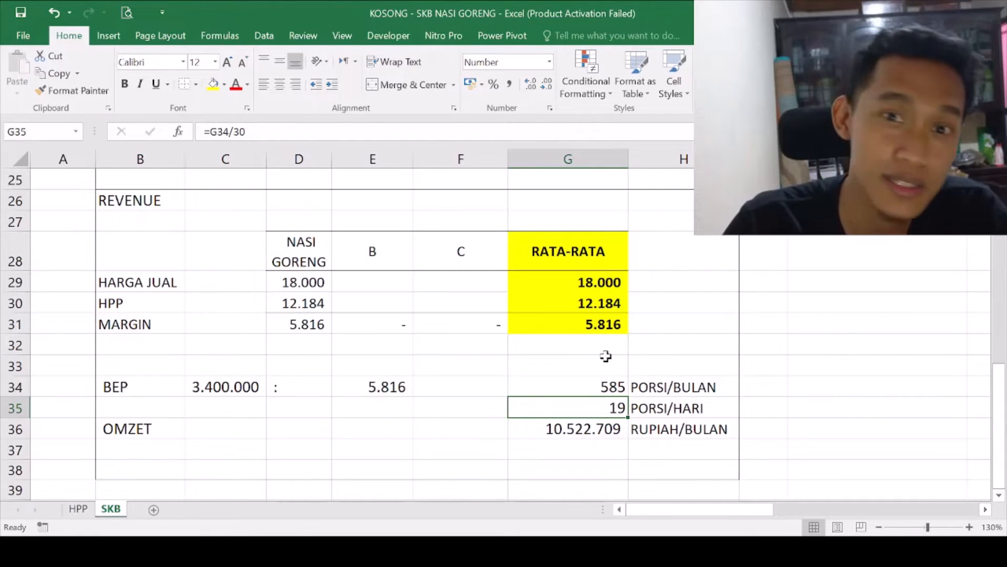
- Enter the heading RETURN ON INVESTMENT in cell J2, beside the feasibility study table
{"action": "scroll", "coordinate": [606, 356], "scroll_direction": "up", "scroll_amount": 8}
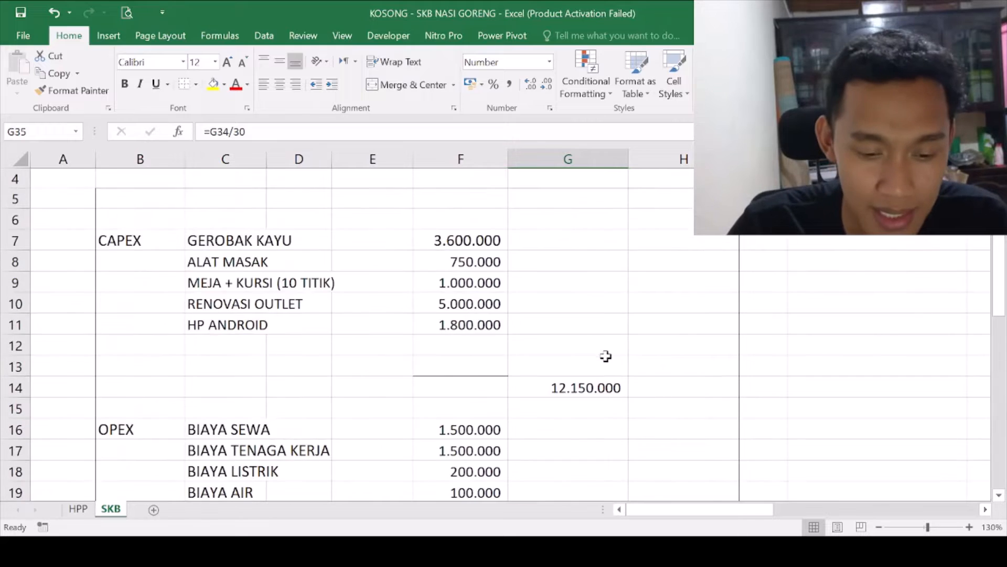
{"action": "scroll", "coordinate": [576, 206], "scroll_direction": "right", "scroll_amount": 3}
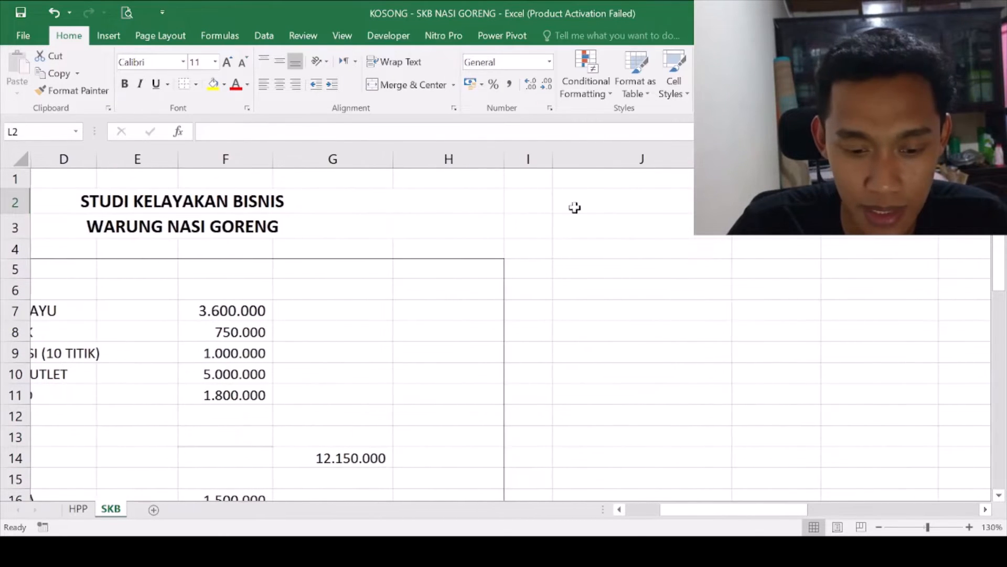
{"action": "left_click", "coordinate": [576, 207]}
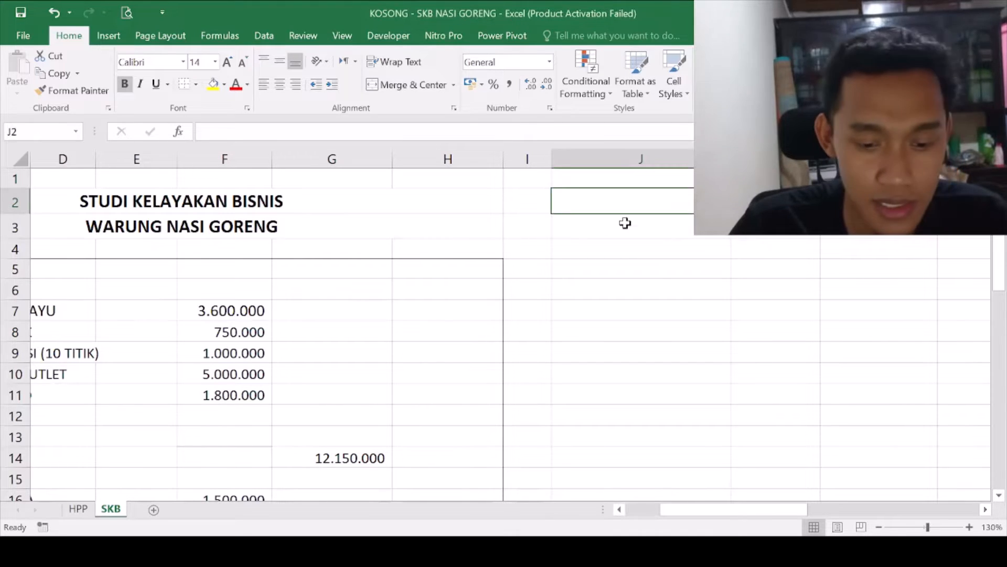
{"action": "type", "text": "RE"}
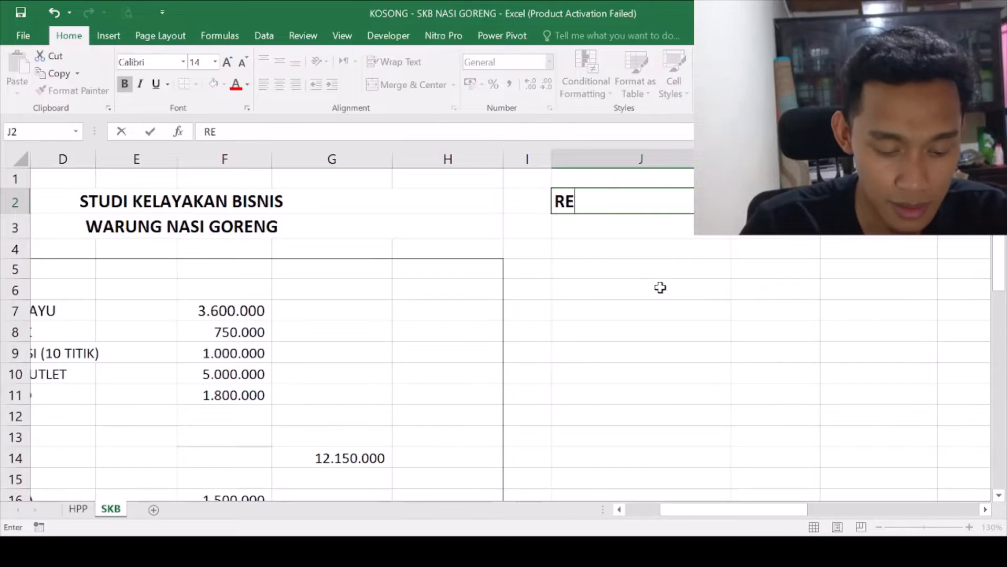
{"action": "type", "text": "TURN O"}
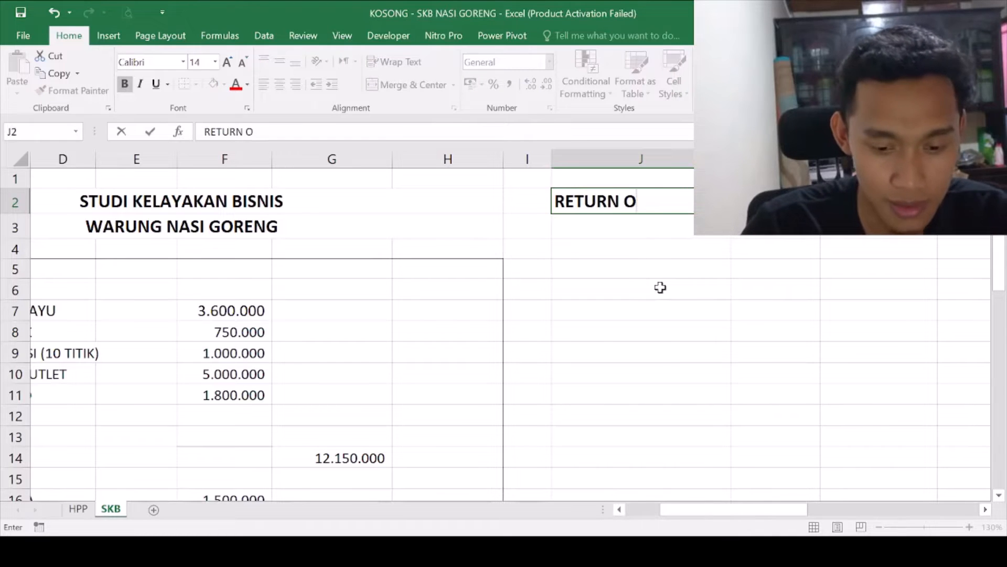
{"action": "type", "text": "N INVESTMEN"}
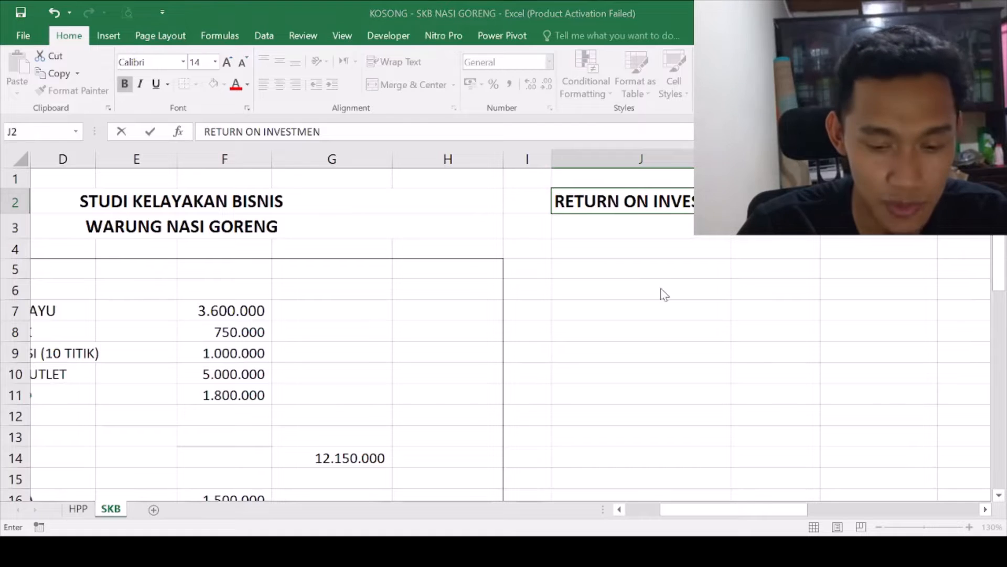
{"action": "key", "text": "Return"}
{"action": "key", "text": "F2"}
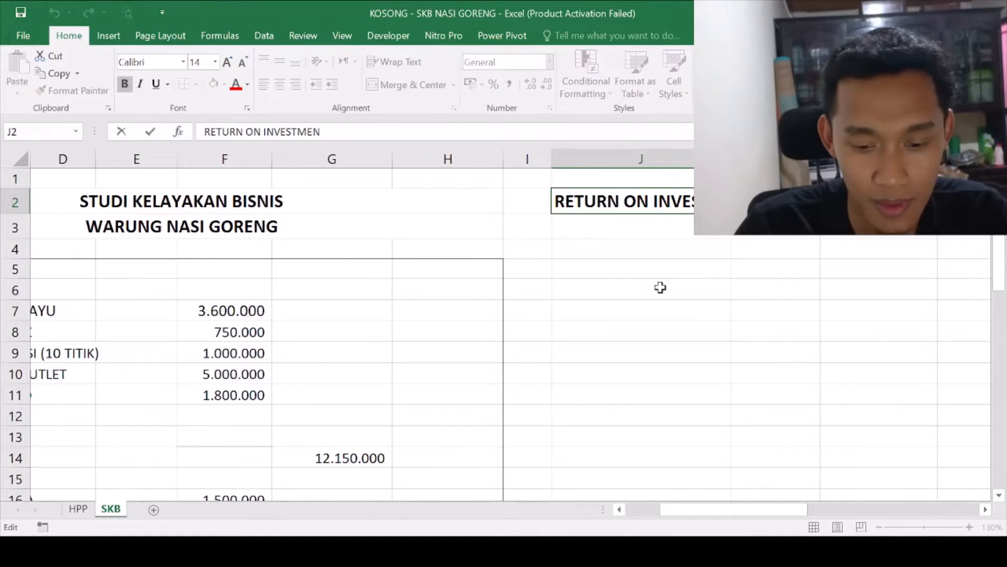
{"action": "key", "text": "Tab"}
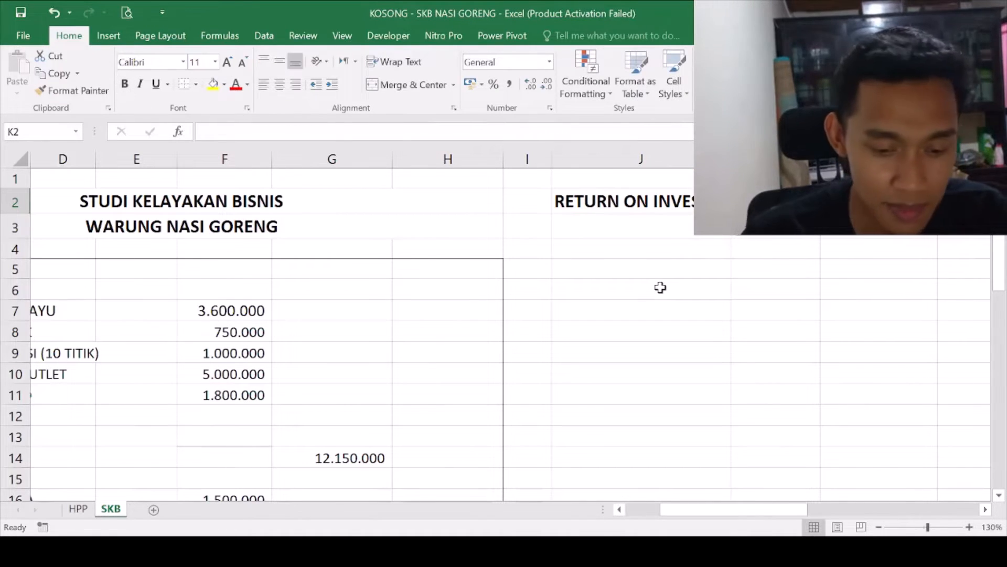
- Append the abbreviation (ROI) in parentheses to the RETURN ON INVESTMENT heading in J2
{"action": "key", "text": "Left"}
{"action": "key", "text": "F2"}
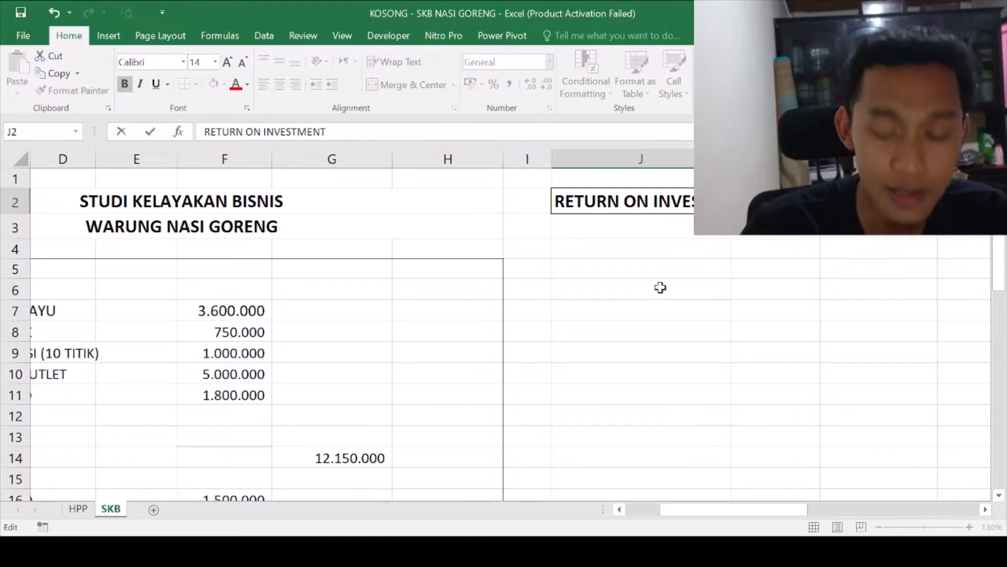
{"action": "type", "text": "ROI"}
{"action": "key", "text": "BackSpace"}
{"action": "key", "text": "BackSpace"}
{"action": "key", "text": "BackSpace"}
{"action": "key", "text": "BackSpace"}
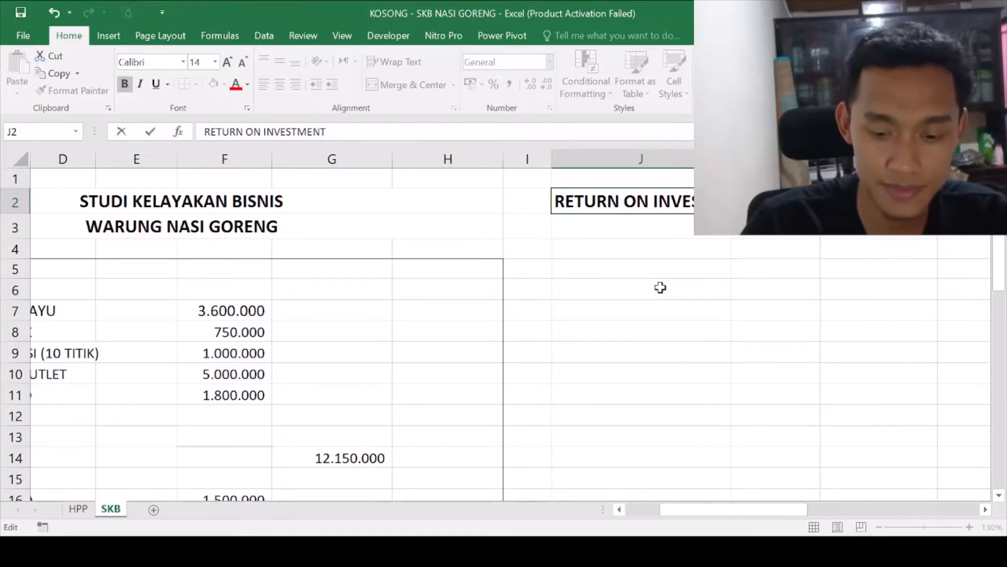
{"action": "type", "text": "(ROI)"}
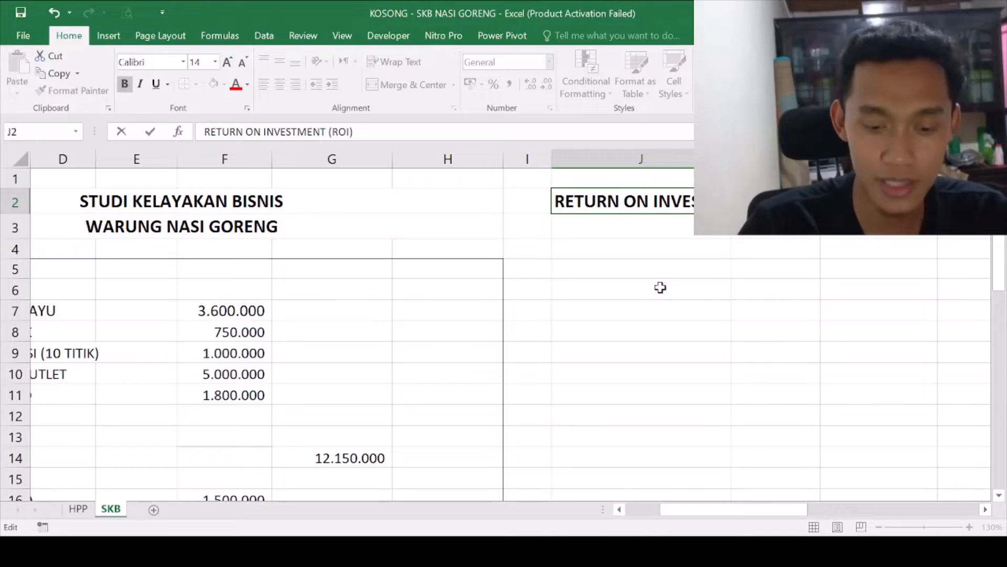
{"action": "key", "text": "Return"}
{"action": "key", "text": "Return"}
{"action": "key", "text": "Return"}
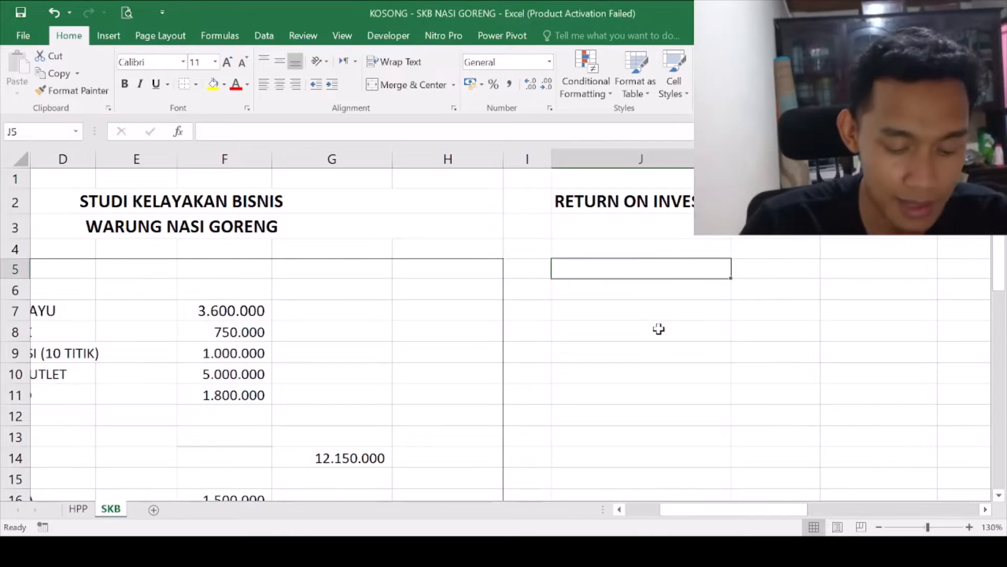
- Enter the column header URAIN in J5 and the row labels PENJUALAN, MARGIN and HARI/BULAN in J7:J9
{"action": "type", "text": "URAIN"}
{"action": "key", "text": "Return"}
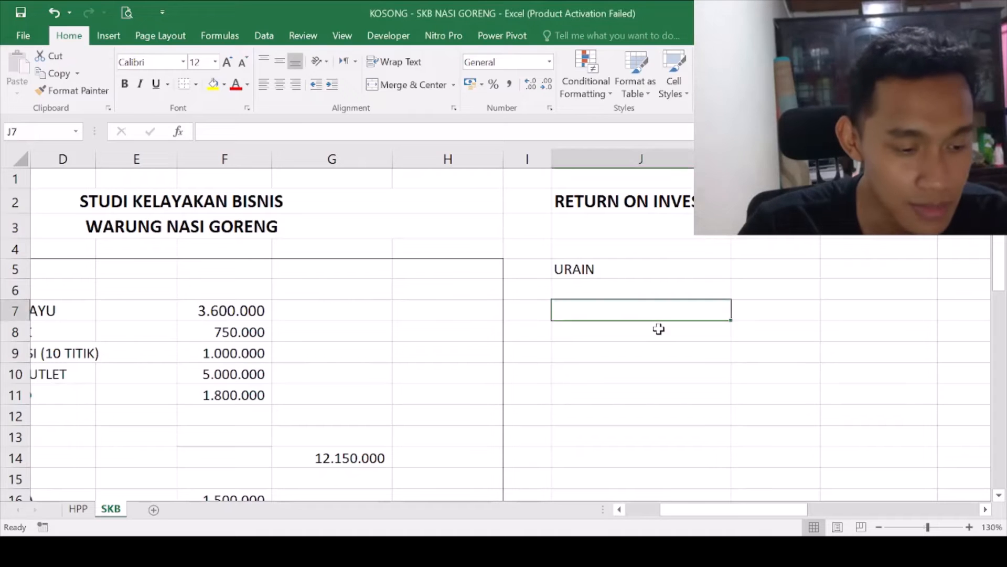
{"action": "type", "text": "PENJUALAN"}
{"action": "key", "text": "Return"}
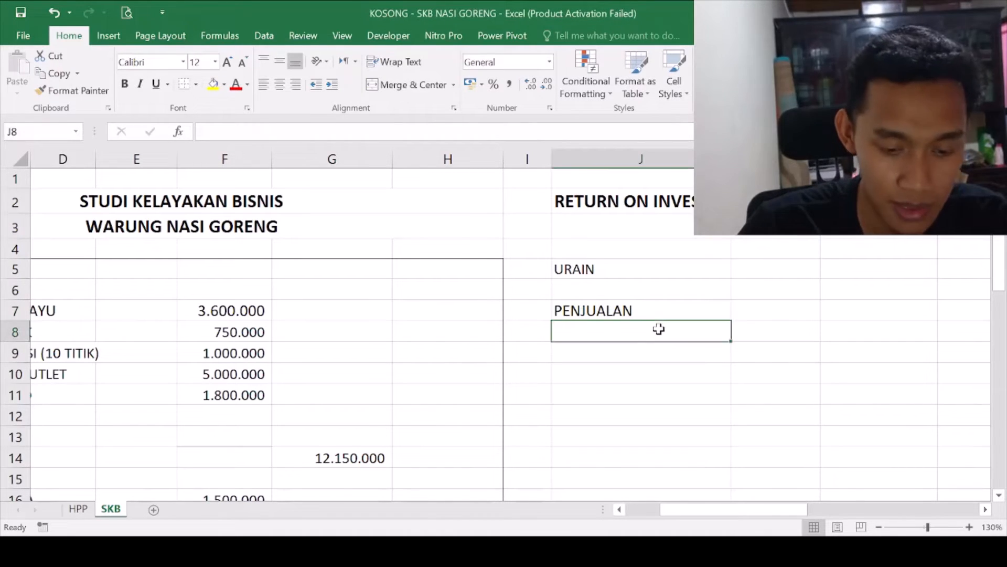
{"action": "type", "text": "MARGIN"}
{"action": "key", "text": "Return"}
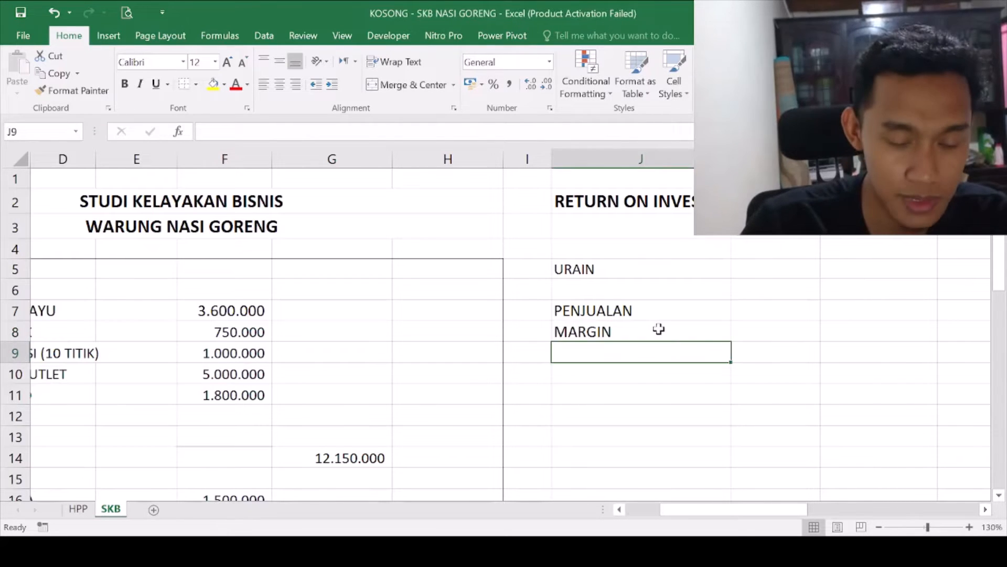
{"action": "type", "text": "HARI"}
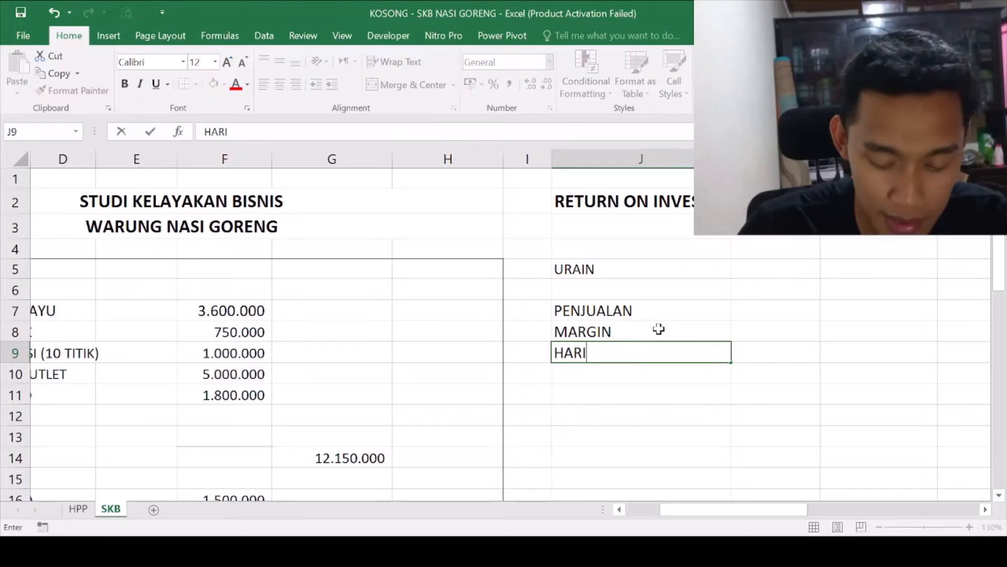
{"action": "type", "text": "/BULAN"}
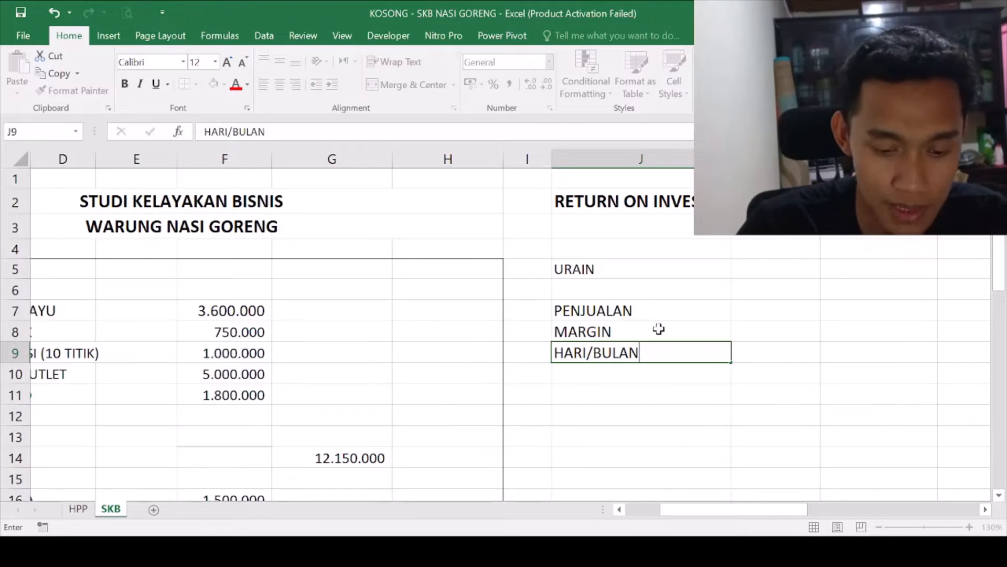
{"action": "key", "text": "Return"}
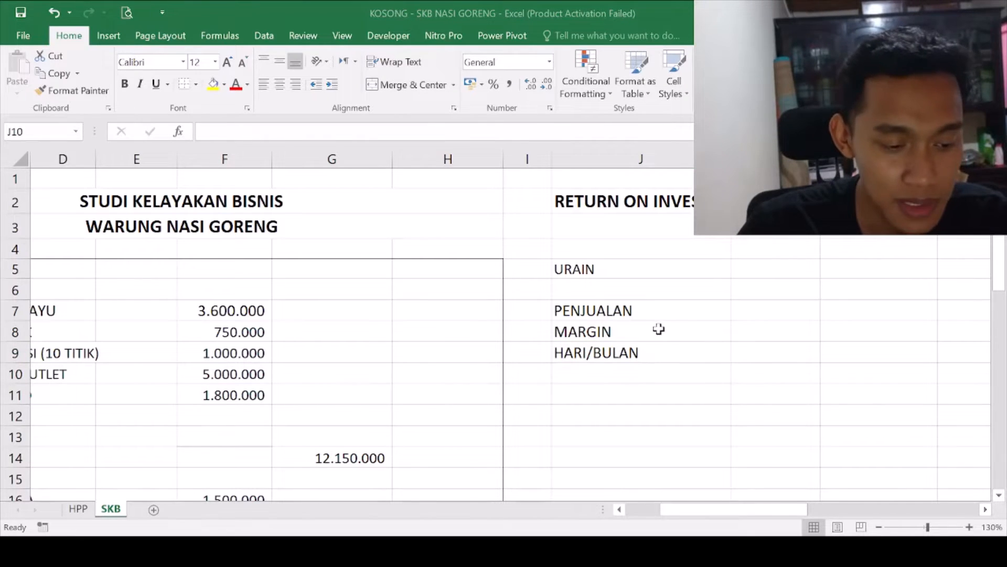
- Add the row labels LABA KOTOR/BULAN in J10 and OPEX in J11
{"action": "type", "text": "LABA"}
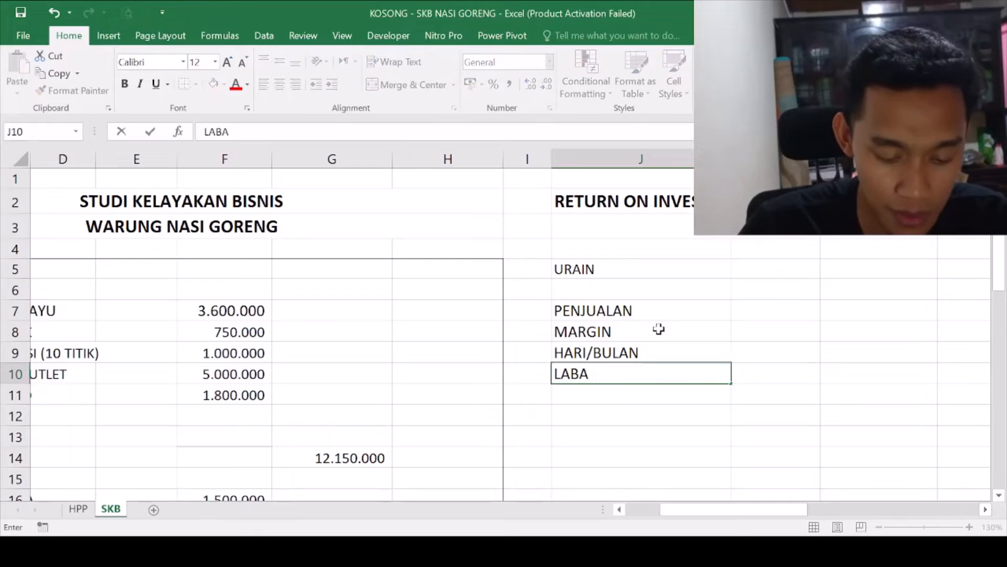
{"action": "type", "text": " KOTOR/BULA"}
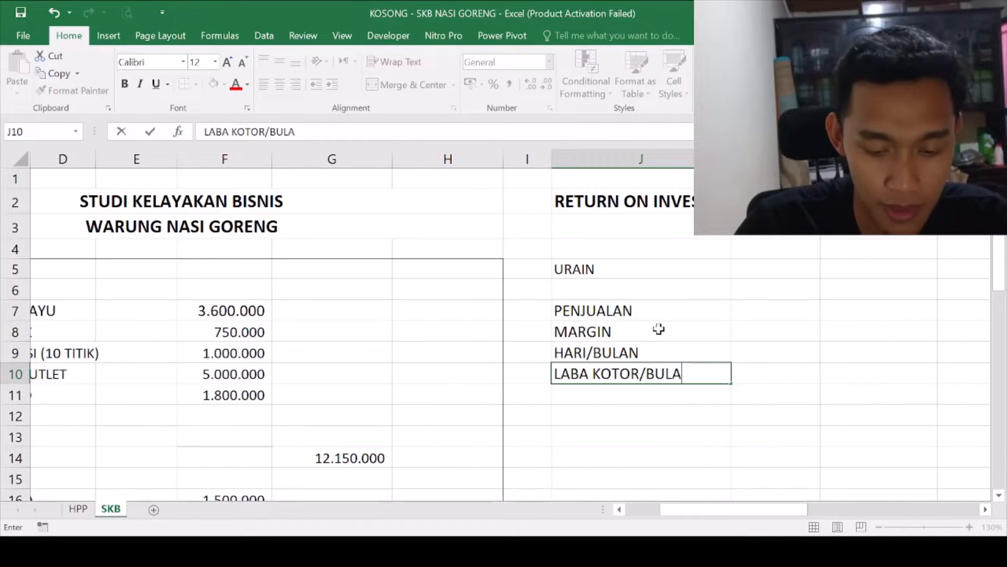
{"action": "type", "text": "N"}
{"action": "key", "text": "Return"}
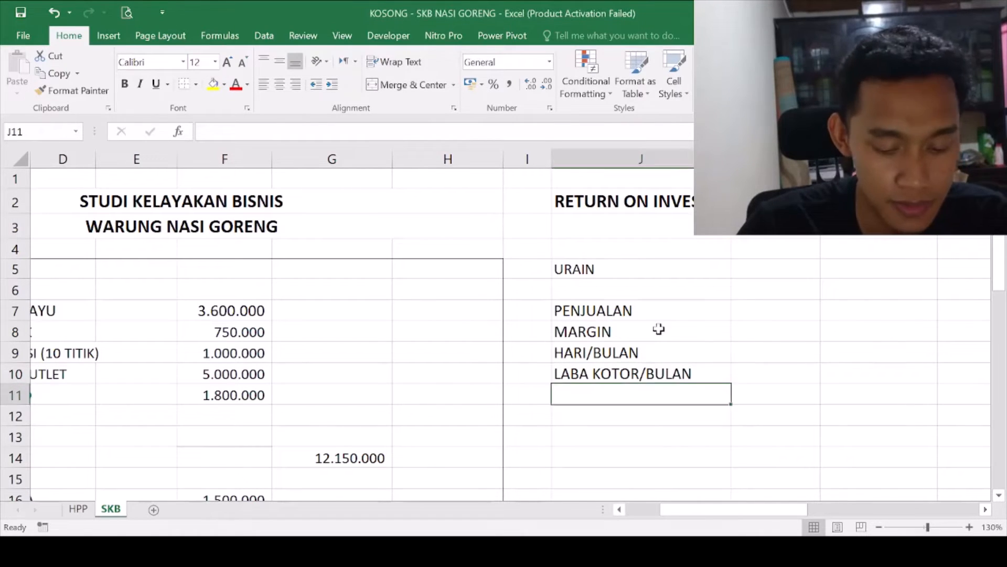
{"action": "type", "text": "OPEX"}
{"action": "key", "text": "Return"}
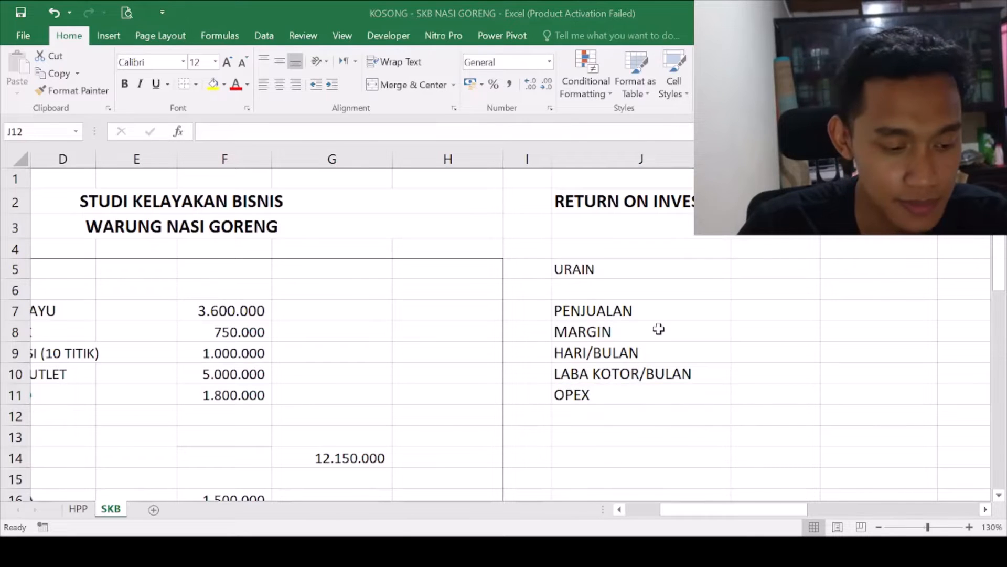
- Add the row labels LABA BERSIH, CAPEX and ROI in J12:J14 to complete the label column
{"action": "type", "text": "LABA BER"}
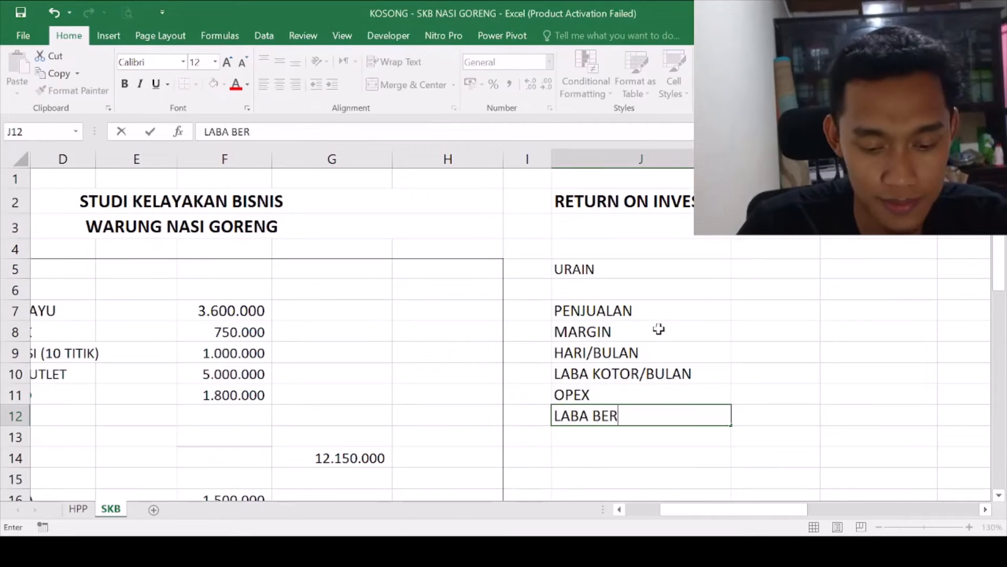
{"action": "type", "text": "SIH"}
{"action": "key", "text": "Return"}
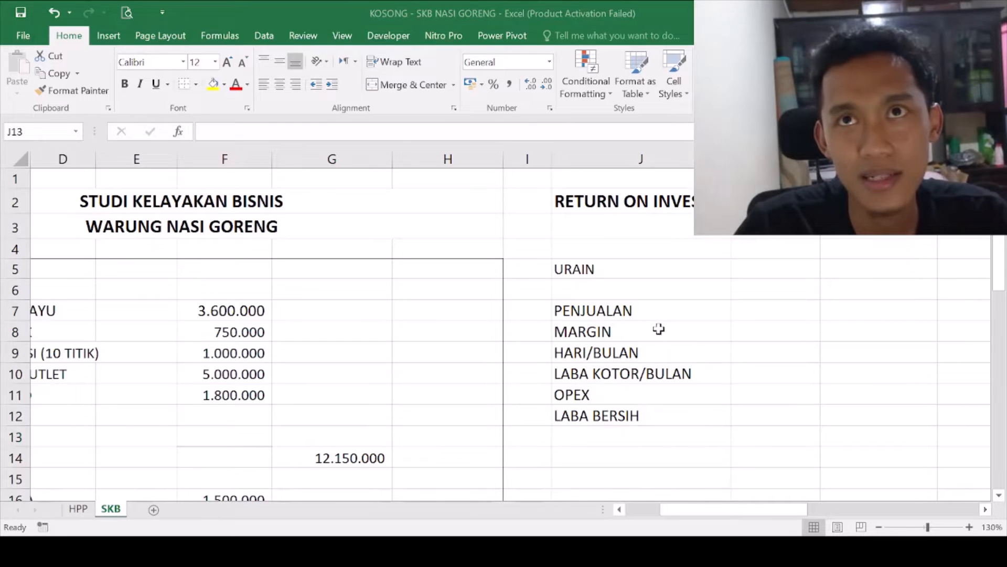
{"action": "type", "text": "CAPEX"}
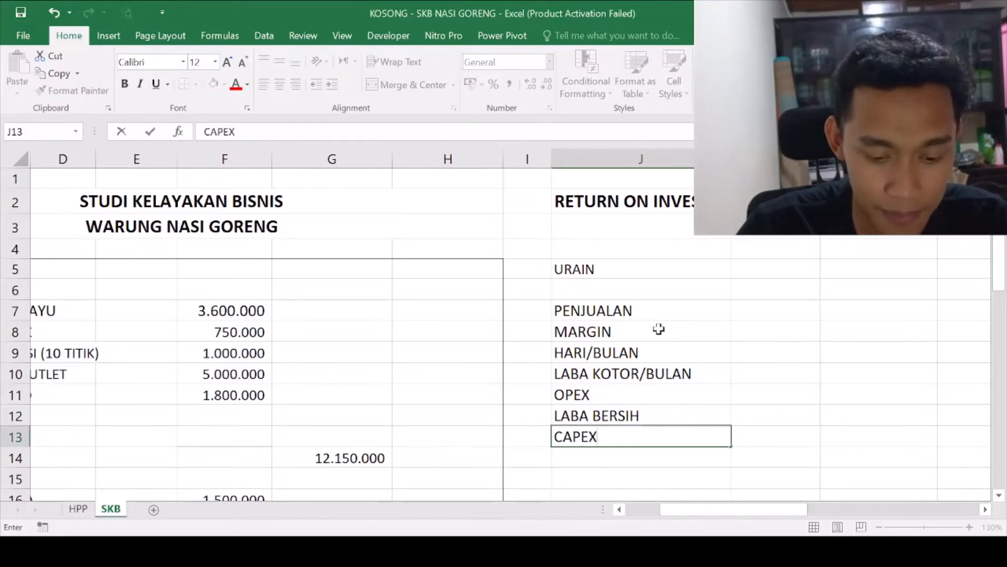
{"action": "key", "text": "Return"}
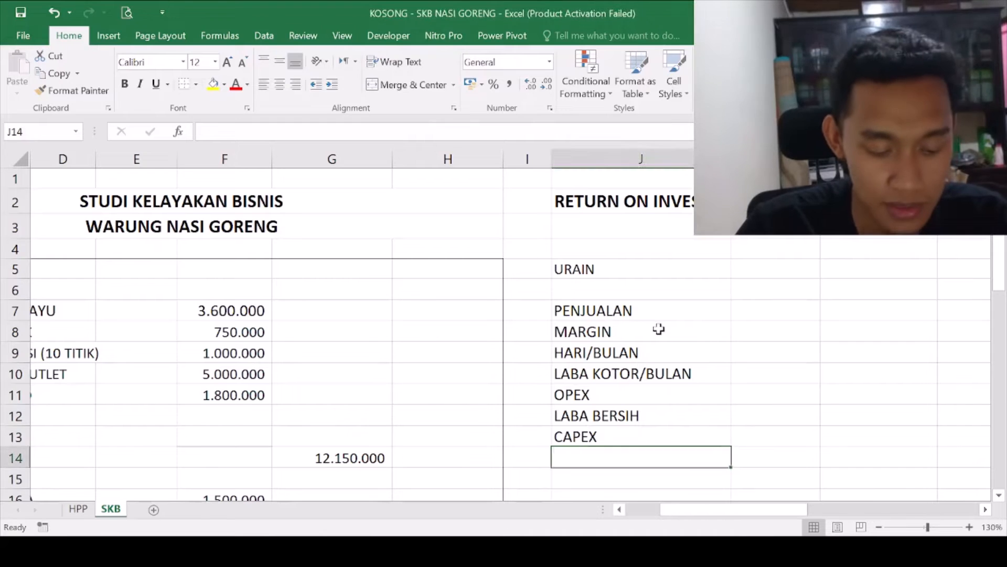
{"action": "type", "text": "ROI"}
{"action": "key", "text": "Return"}
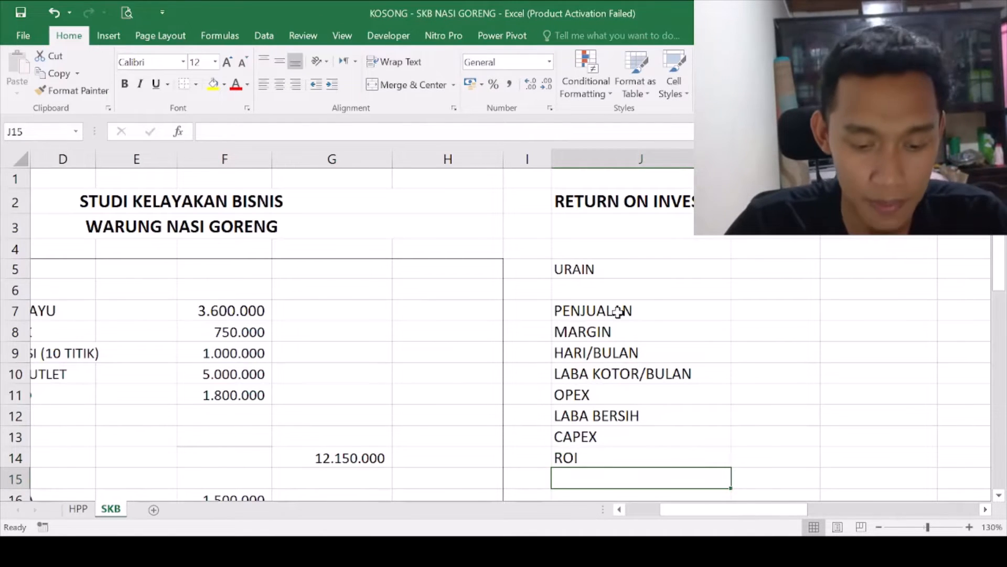
{"action": "left_click_drag", "start_coordinate": [612, 310], "coordinate": [603, 407]}
{"action": "left_click", "coordinate": [612, 290]}
{"action": "left_click", "coordinate": [641, 308]}
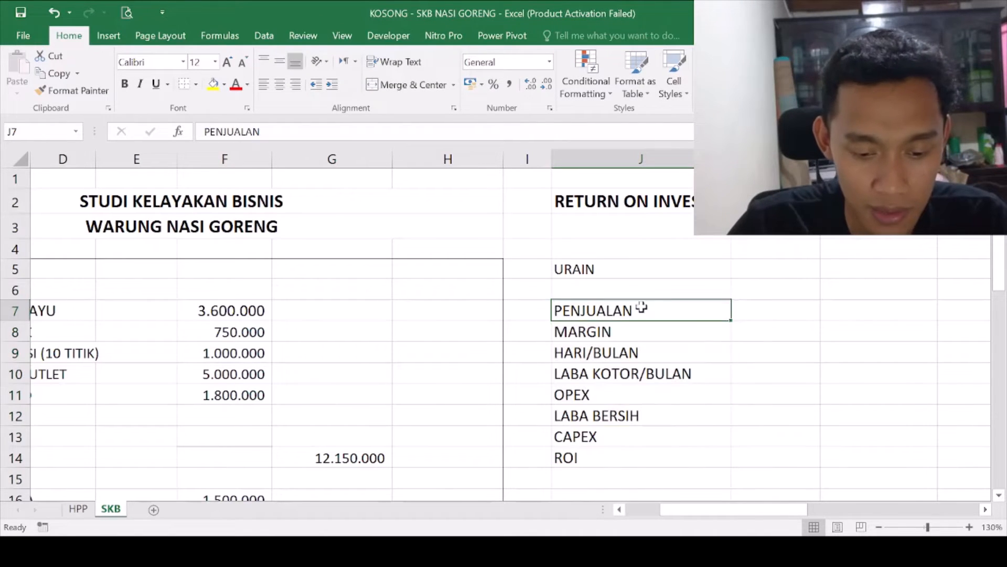
{"action": "left_click", "coordinate": [751, 311]}
{"action": "left_click", "coordinate": [646, 313]}
{"action": "left_click", "coordinate": [611, 352]}
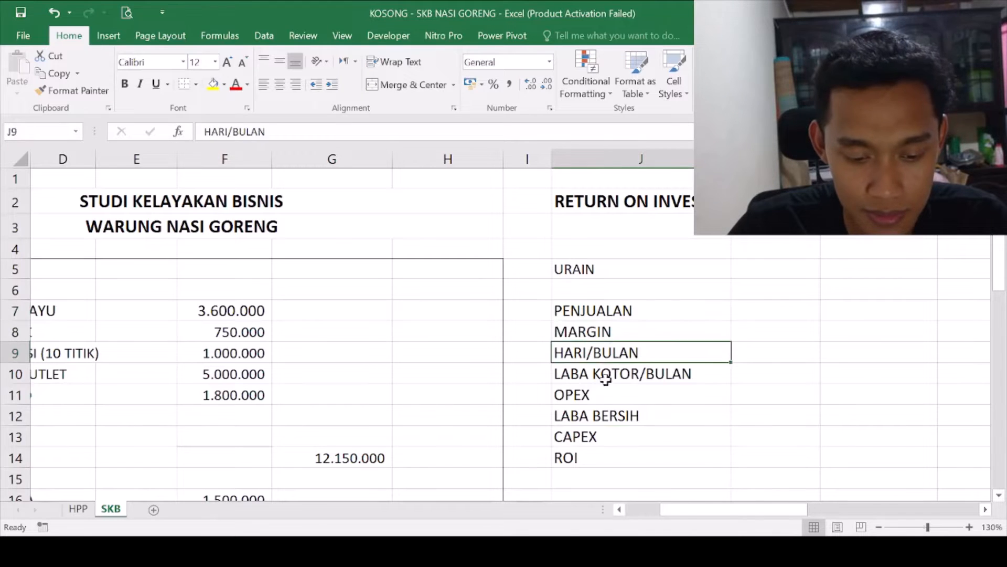
{"action": "left_click", "coordinate": [604, 395]}
{"action": "left_click", "coordinate": [601, 434]}
{"action": "left_click", "coordinate": [625, 313]}
{"action": "left_click", "coordinate": [624, 274]}
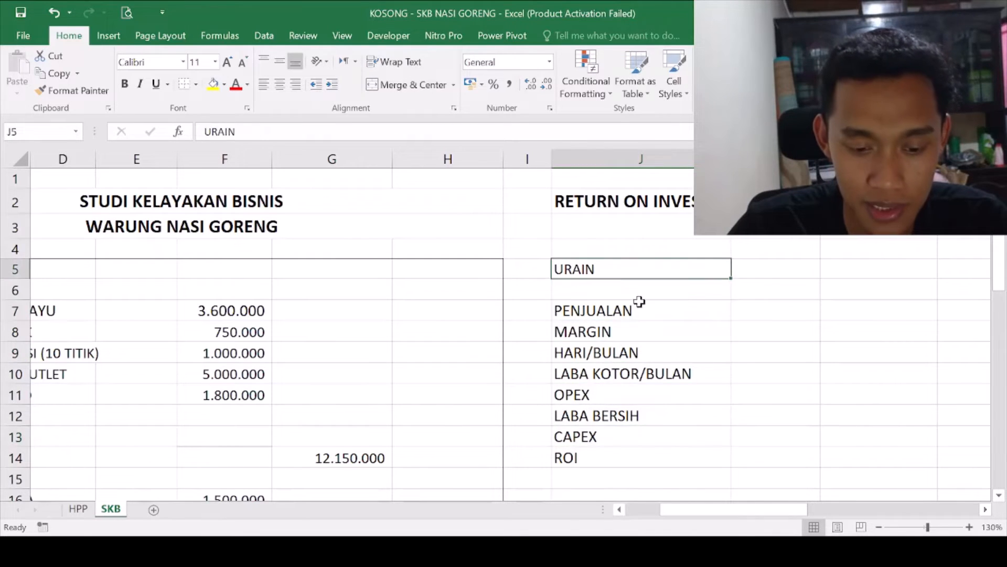
{"action": "left_click", "coordinate": [640, 307]}
- Link the PENJUALAN value in K7 to the daily BEP portions with the formula =G35
{"action": "left_click", "coordinate": [787, 315]}
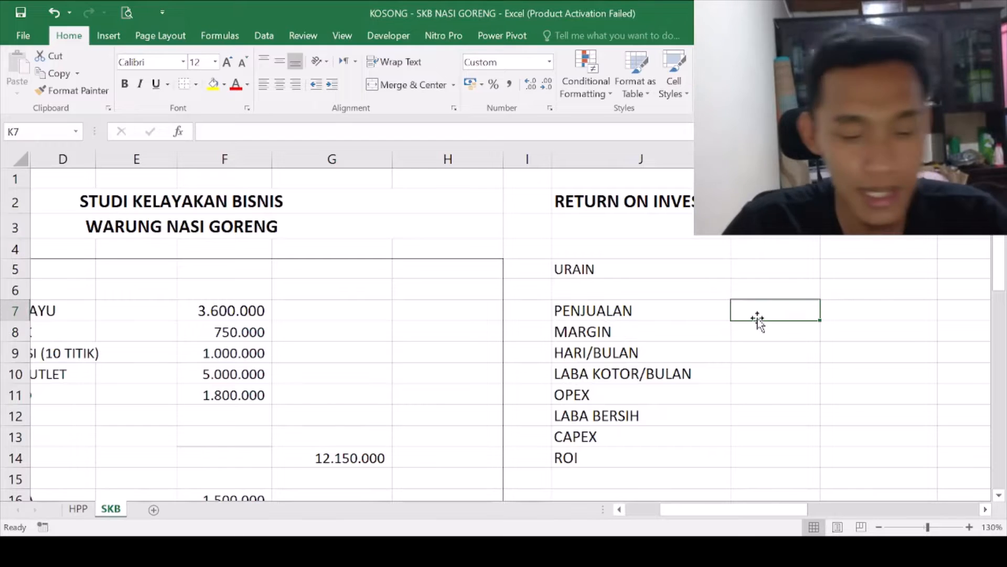
{"action": "type", "text": "="}
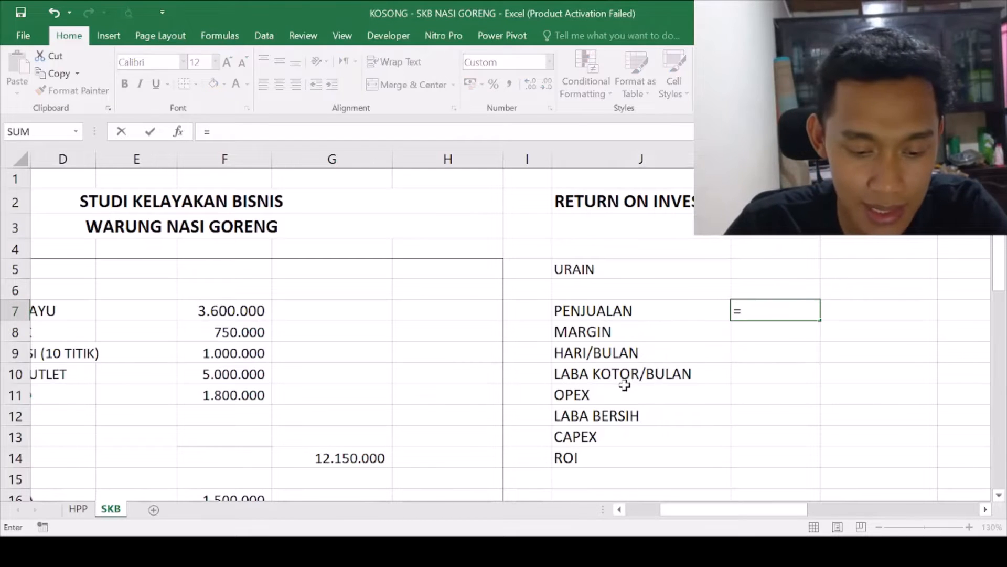
{"action": "scroll", "coordinate": [624, 385], "scroll_direction": "down", "scroll_amount": 3}
{"action": "left_click_drag", "start_coordinate": [679, 511], "coordinate": [637, 509]}
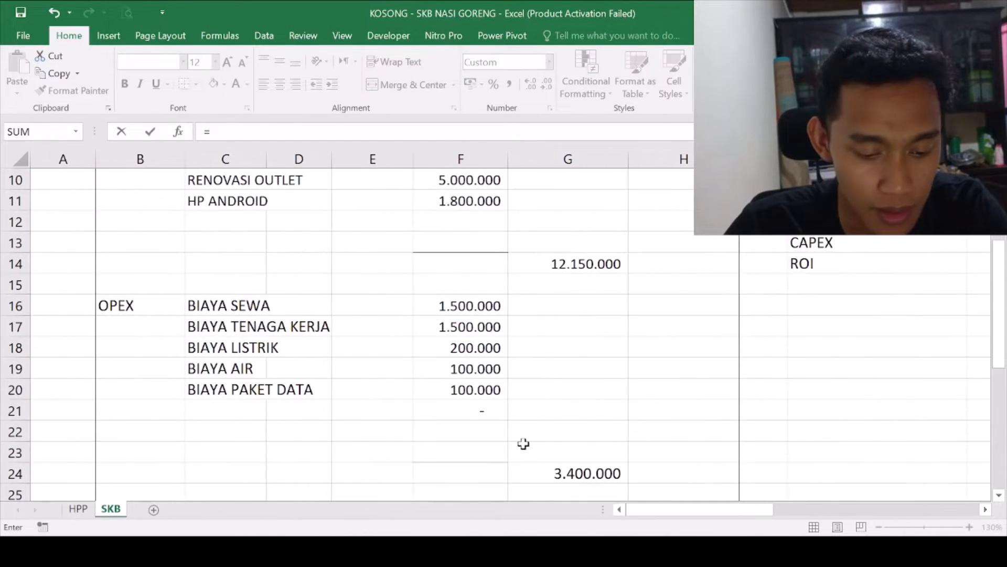
{"action": "scroll", "coordinate": [524, 444], "scroll_direction": "down", "scroll_amount": 3}
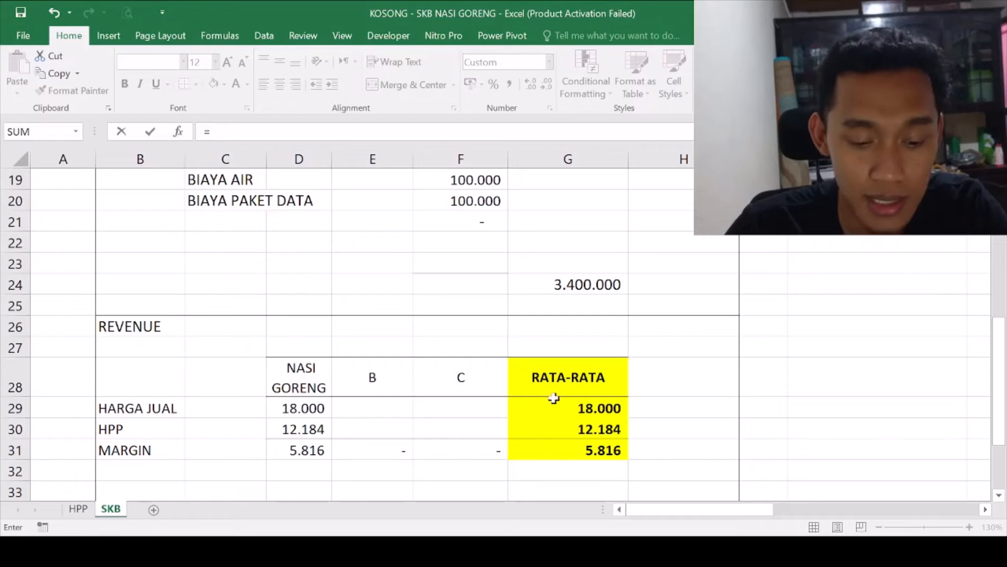
{"action": "scroll", "coordinate": [554, 398], "scroll_direction": "down", "scroll_amount": 1}
{"action": "scroll", "coordinate": [564, 412], "scroll_direction": "down", "scroll_amount": 1}
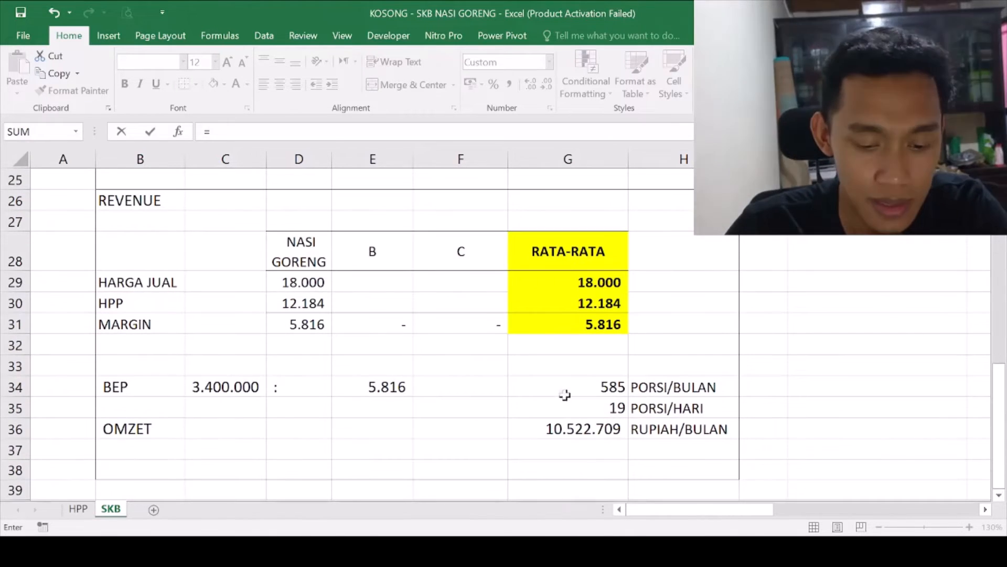
{"action": "left_click", "coordinate": [585, 405]}
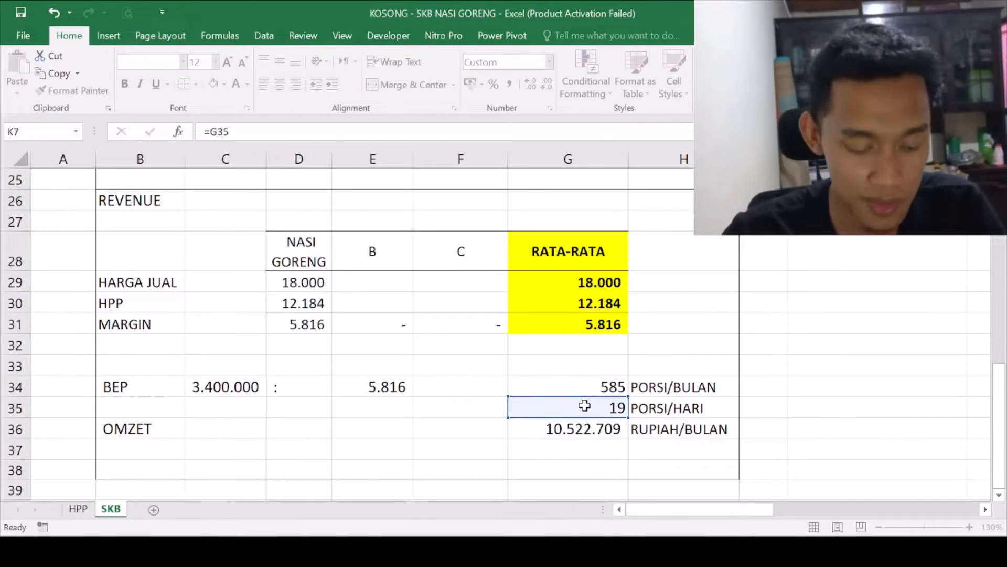
{"action": "key", "text": "Return"}
- Enter the unit PORSI/HARI in L7 beside the PENJUALAN value
{"action": "scroll", "coordinate": [588, 371], "scroll_direction": "up", "scroll_amount": 3}
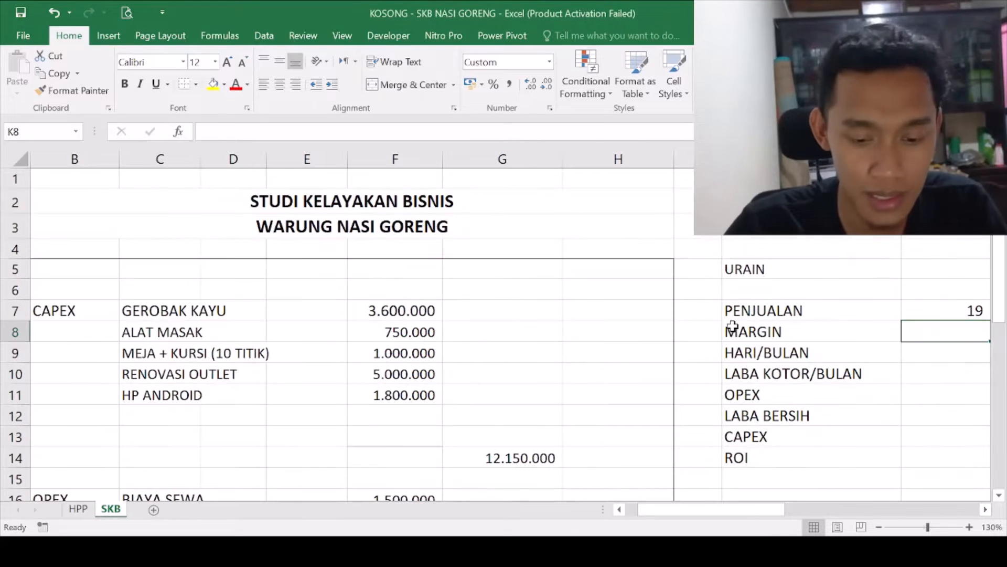
{"action": "left_click", "coordinate": [945, 311]}
{"action": "key", "text": "Right"}
{"action": "key", "text": "Right"}
{"action": "key", "text": "Right"}
{"action": "scroll", "coordinate": [734, 313], "scroll_direction": "left", "scroll_amount": 1}
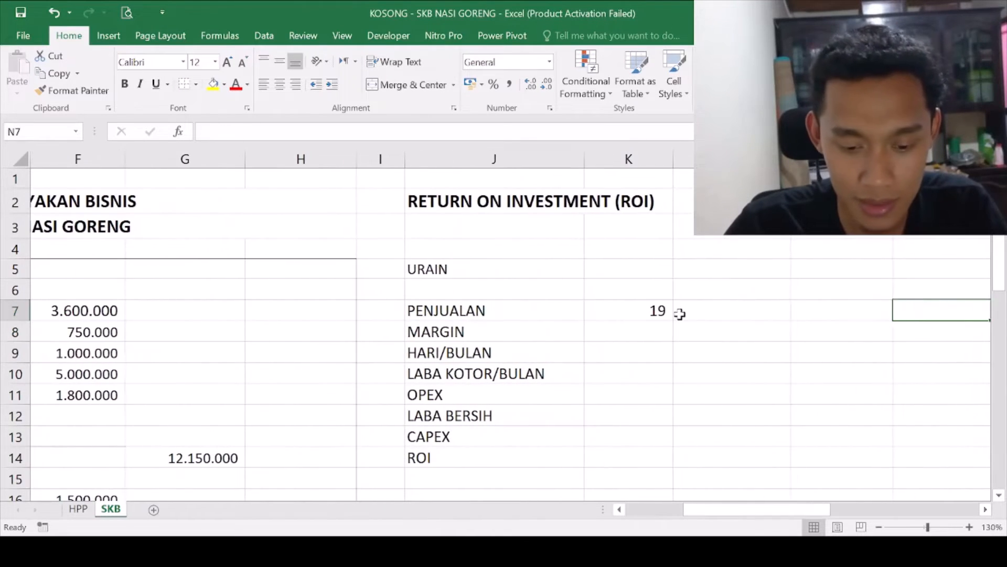
{"action": "left_click", "coordinate": [680, 314]}
{"action": "type", "text": "PORSI"}
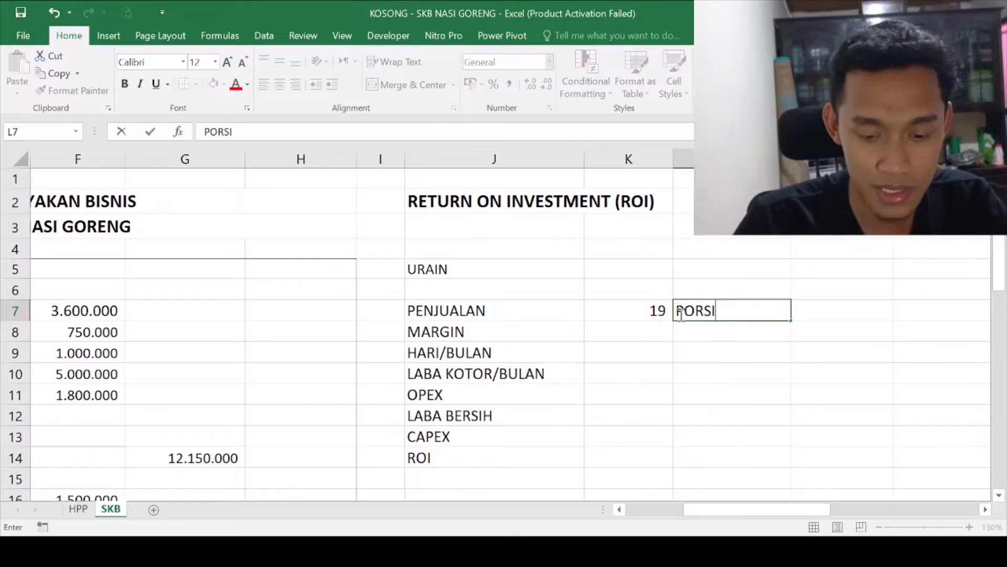
{"action": "type", "text": "/HARI"}
{"action": "key", "text": "Return"}
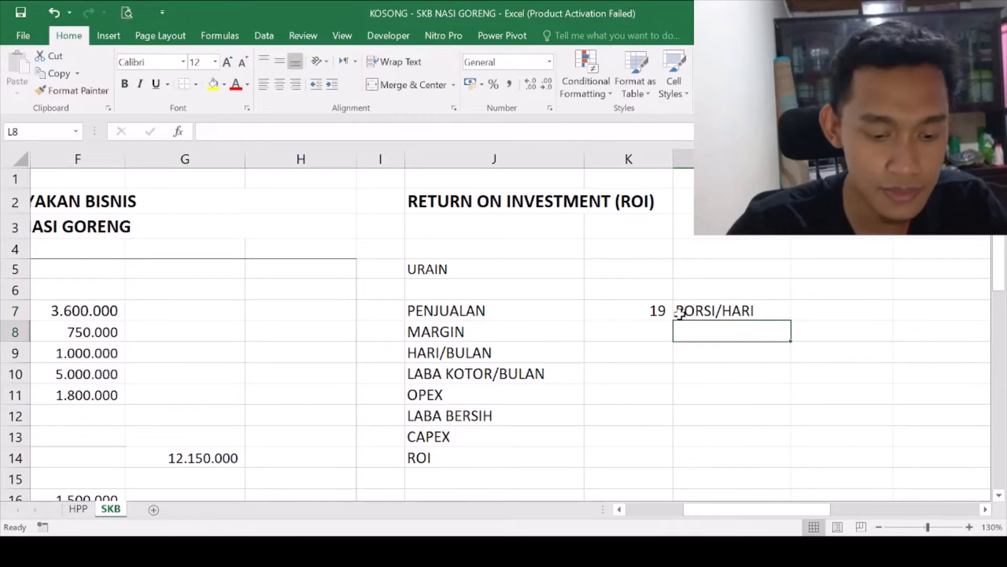
- Link the MARGIN value in K8 to the margin in the BEP row with the formula =E34
{"action": "left_click", "coordinate": [621, 326]}
{"action": "key", "text": "alt+Tab"}
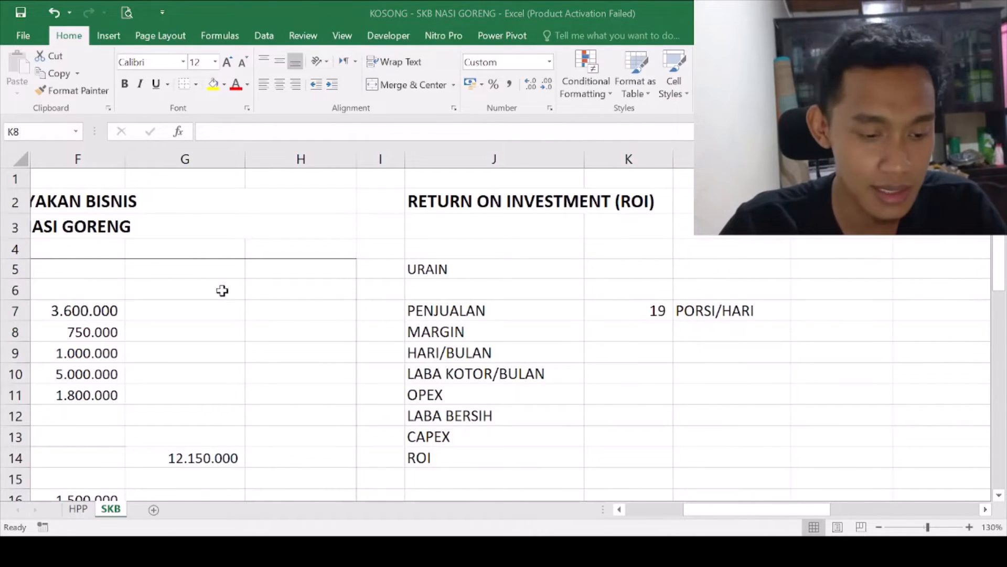
{"action": "key", "text": "alt+Tab"}
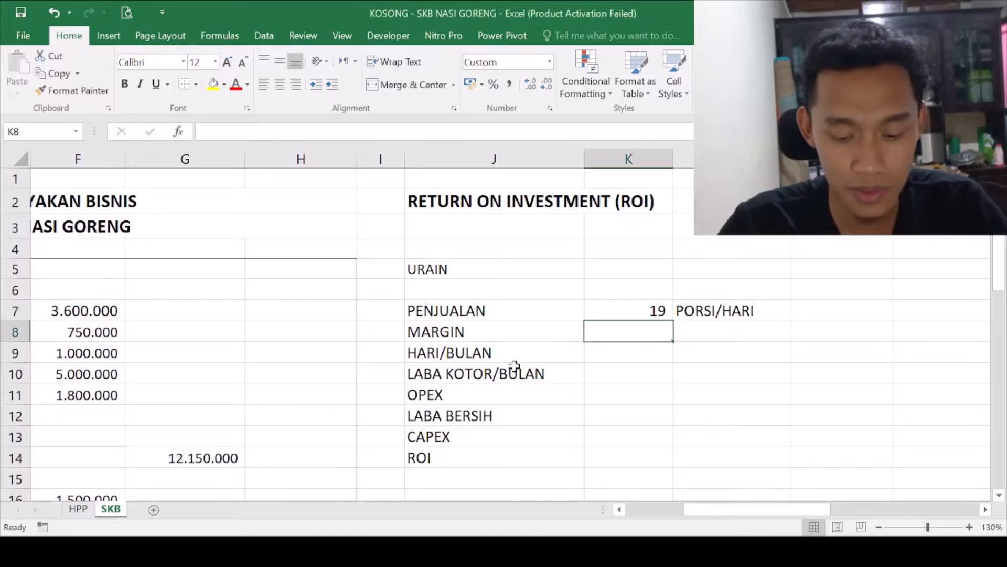
{"action": "type", "text": "="}
{"action": "left_click_drag", "start_coordinate": [702, 512], "coordinate": [378, 380]}
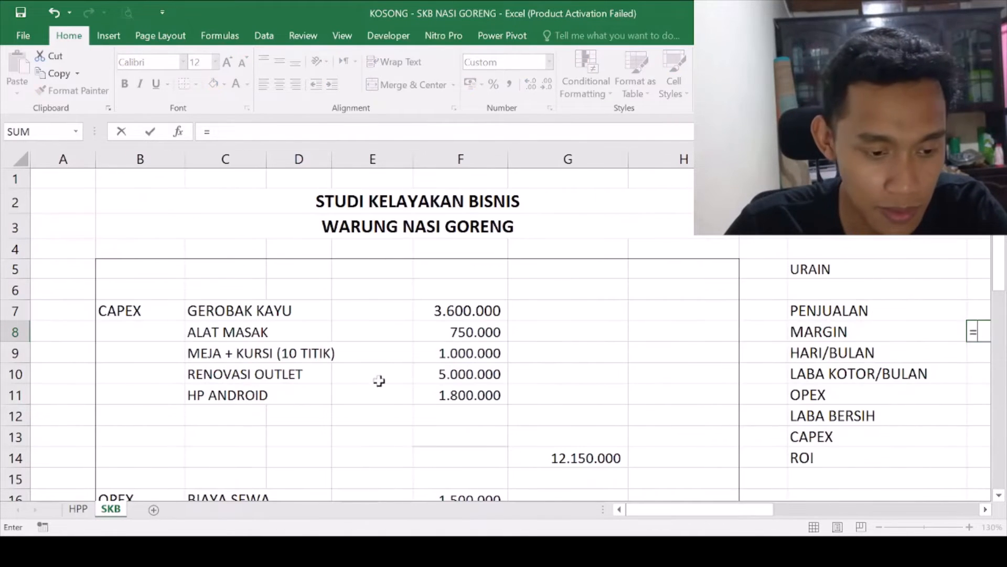
{"action": "scroll", "coordinate": [367, 377], "scroll_direction": "down", "scroll_amount": 1}
{"action": "scroll", "coordinate": [367, 376], "scroll_direction": "down", "scroll_amount": 6}
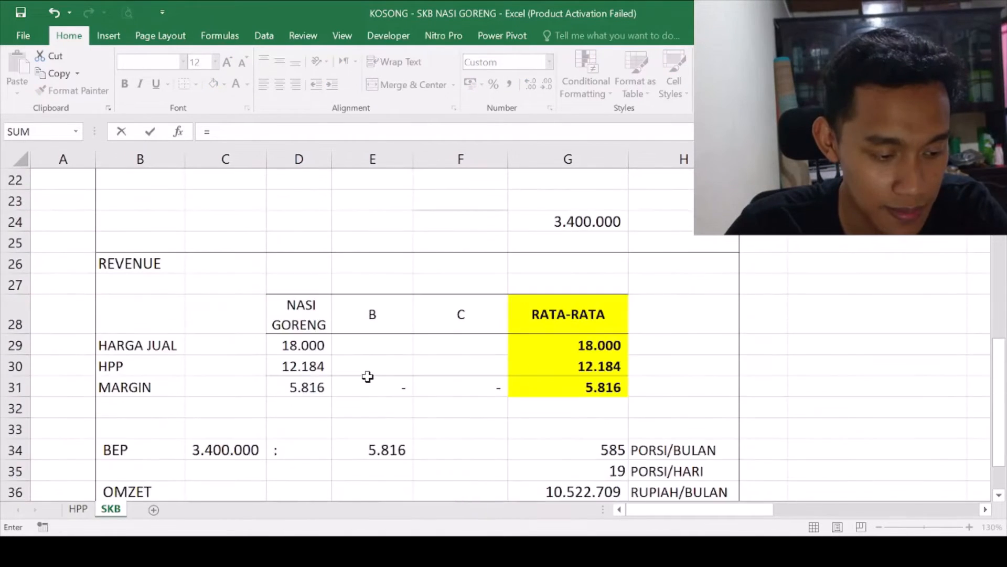
{"action": "left_click", "coordinate": [366, 443]}
{"action": "scroll", "coordinate": [456, 415], "scroll_direction": "down", "scroll_amount": 1}
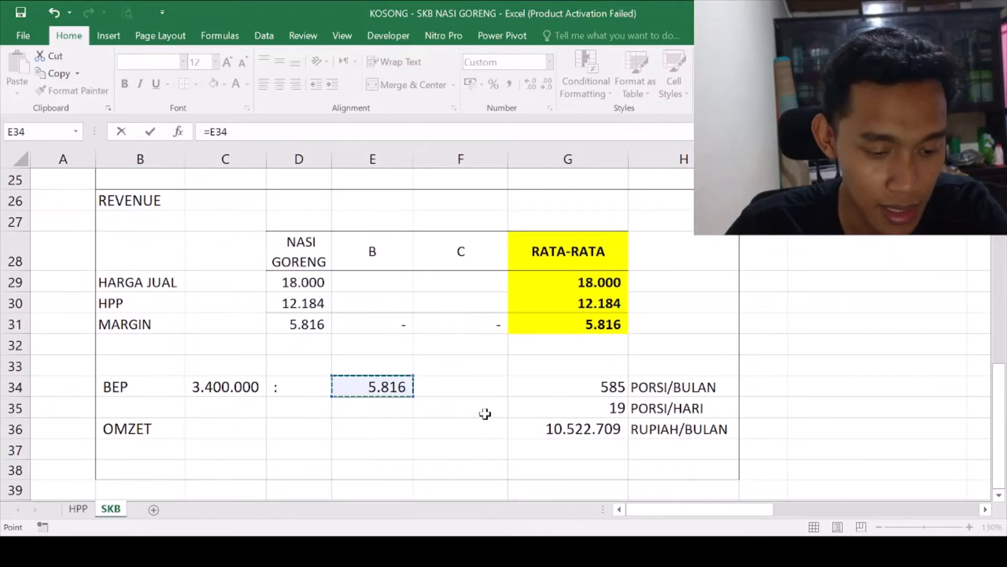
{"action": "key", "text": "Return"}
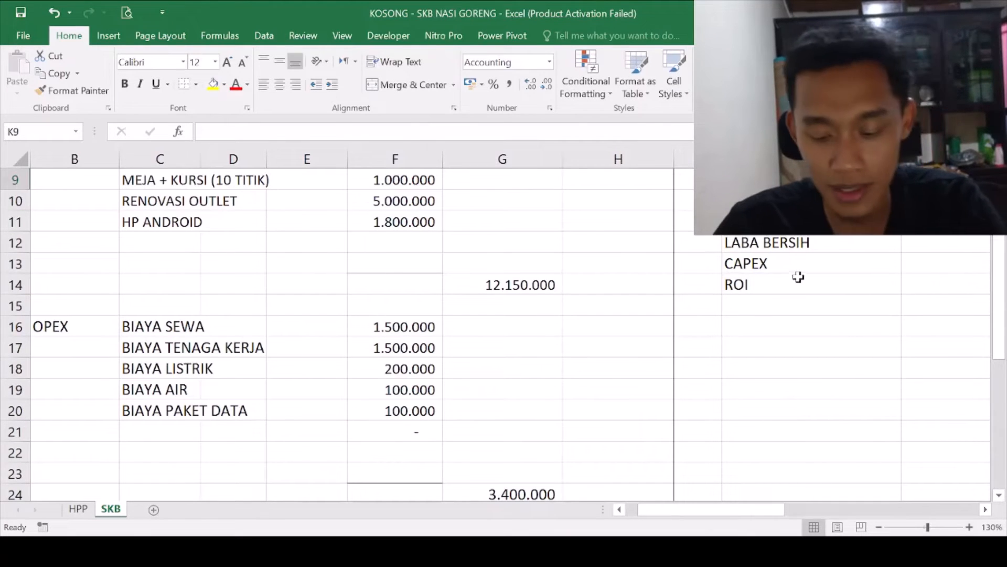
- Enter the unit RUPIAH in L8 beside the MARGIN value
{"action": "scroll", "coordinate": [776, 271], "scroll_direction": "up", "scroll_amount": 2}
{"action": "scroll", "coordinate": [805, 263], "scroll_direction": "right", "scroll_amount": 2}
{"action": "left_click", "coordinate": [845, 289]}
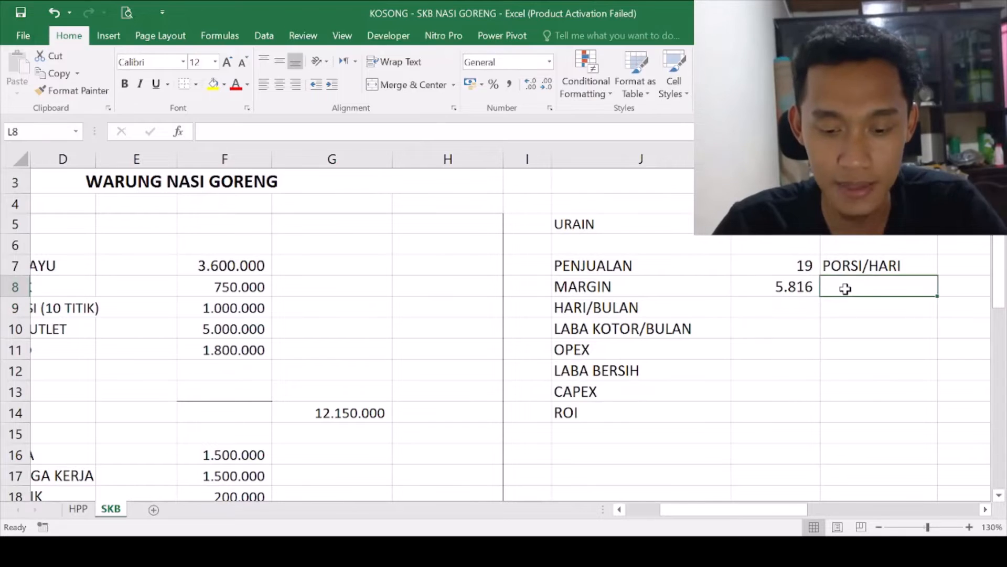
{"action": "key", "text": "alt+Tab"}
{"action": "key", "text": "alt+Tab"}
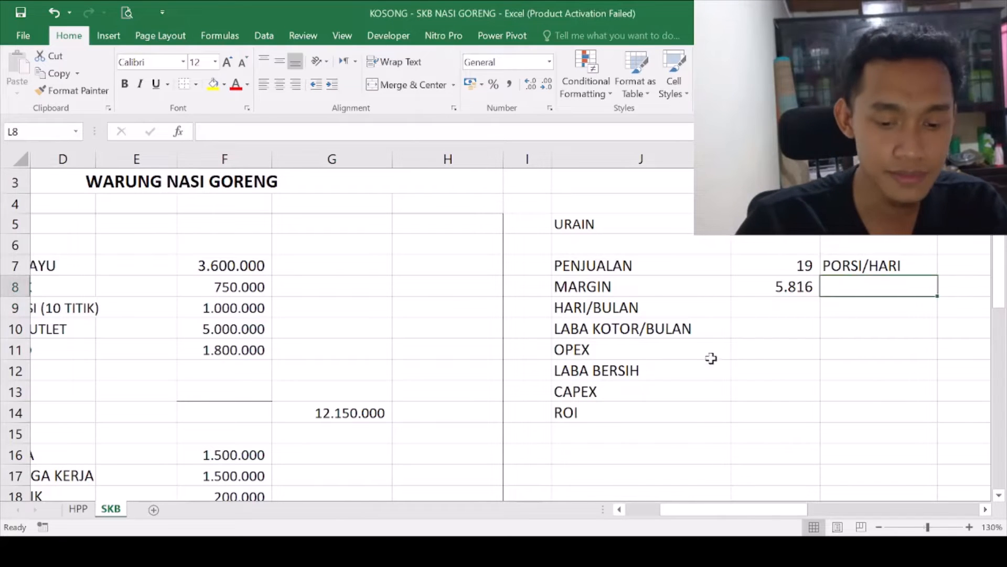
{"action": "type", "text": "RUPIAH"}
{"action": "key", "text": "Return"}
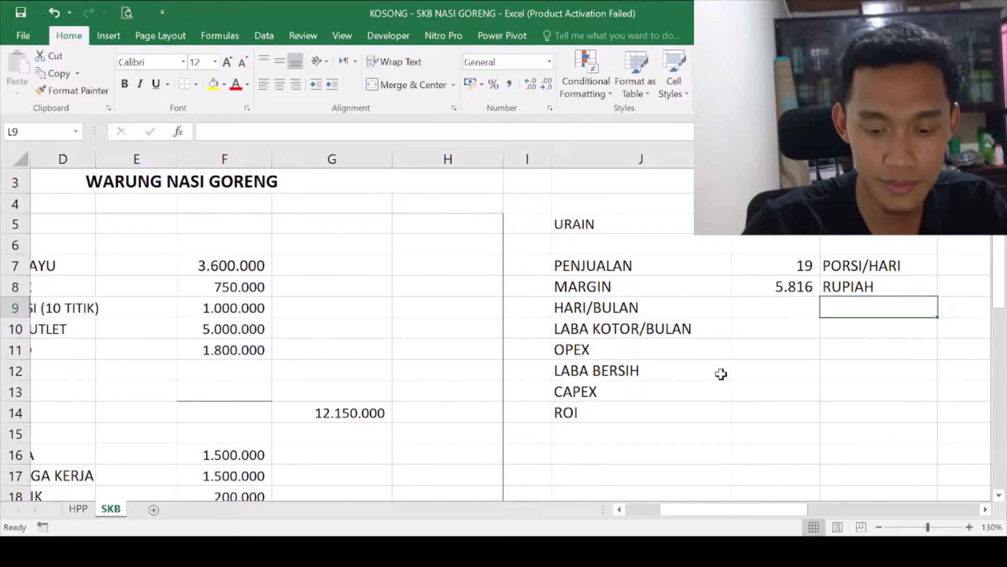
- Enter 30 as the HARI/BULAN value in K9 and the unit HARI in L9
{"action": "key", "text": "Left"}
{"action": "key", "text": "alt+Tab"}
{"action": "key", "text": "alt+Tab"}
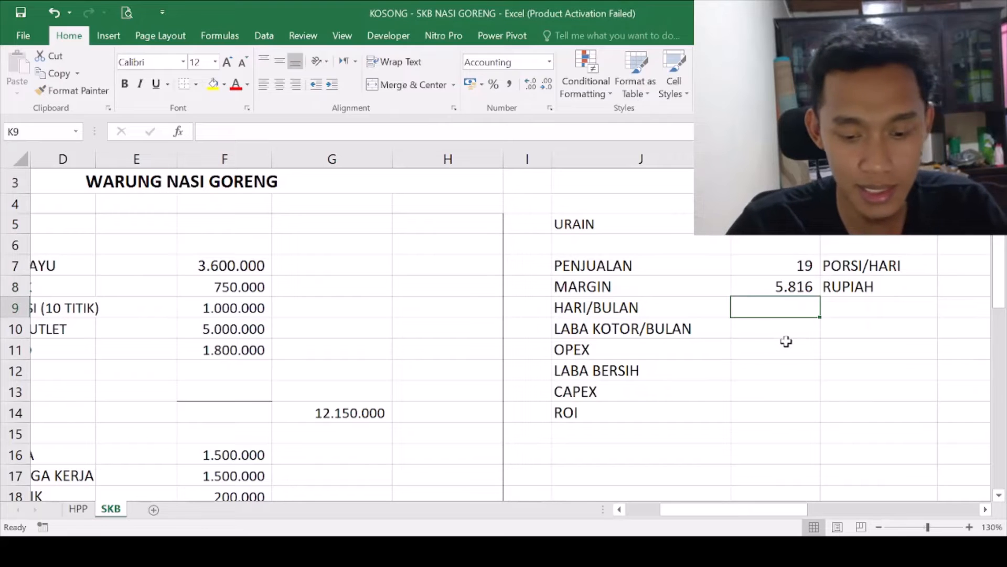
{"action": "type", "text": "30"}
{"action": "key", "text": "Right"}
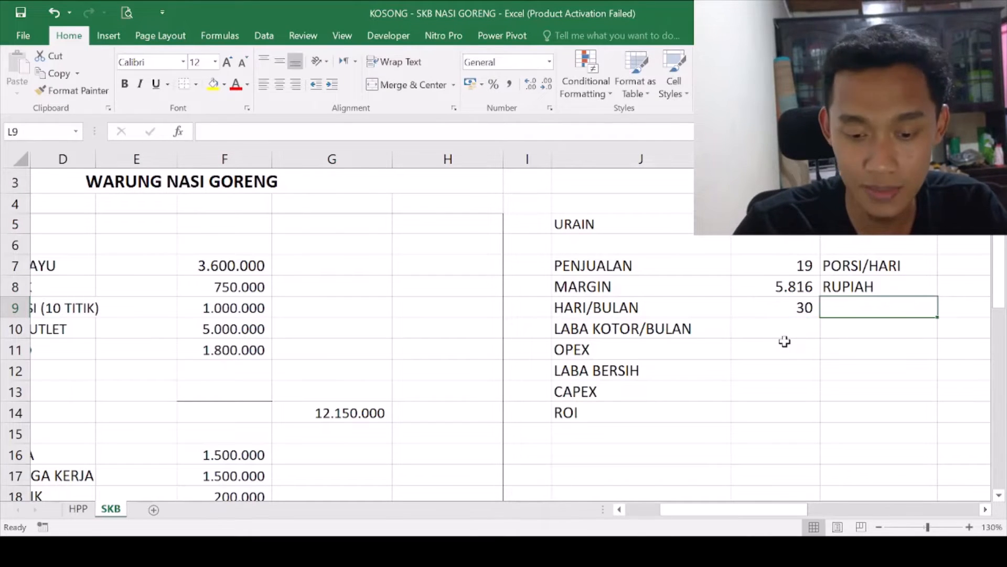
{"action": "type", "text": "HARI"}
{"action": "key", "text": "Return"}
{"action": "key", "text": "Left"}
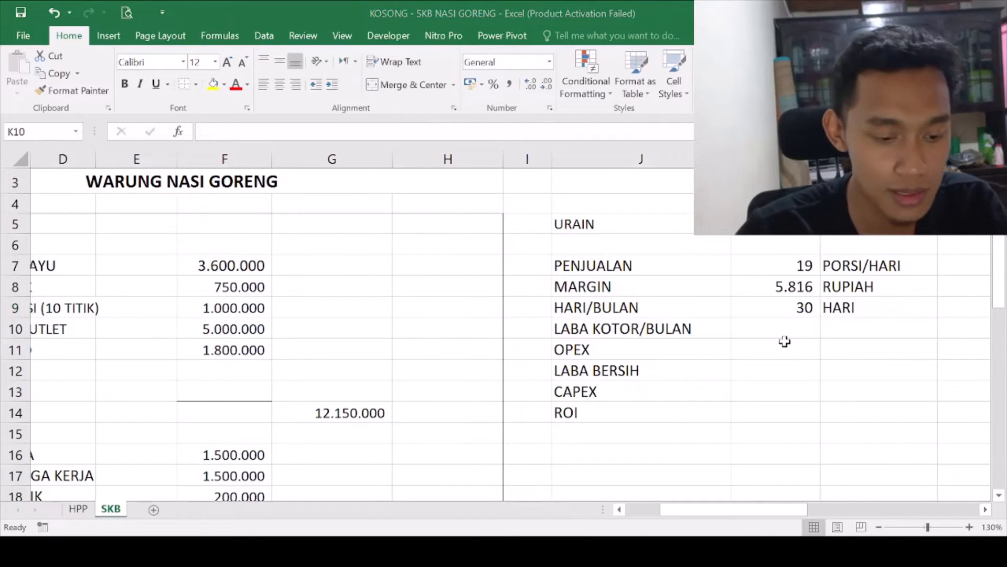
- Calculate LABA KOTOR/BULAN in K10 by multiplying sales, margin and days with the formula =K7*K8*K9
{"action": "left_click", "coordinate": [755, 307]}
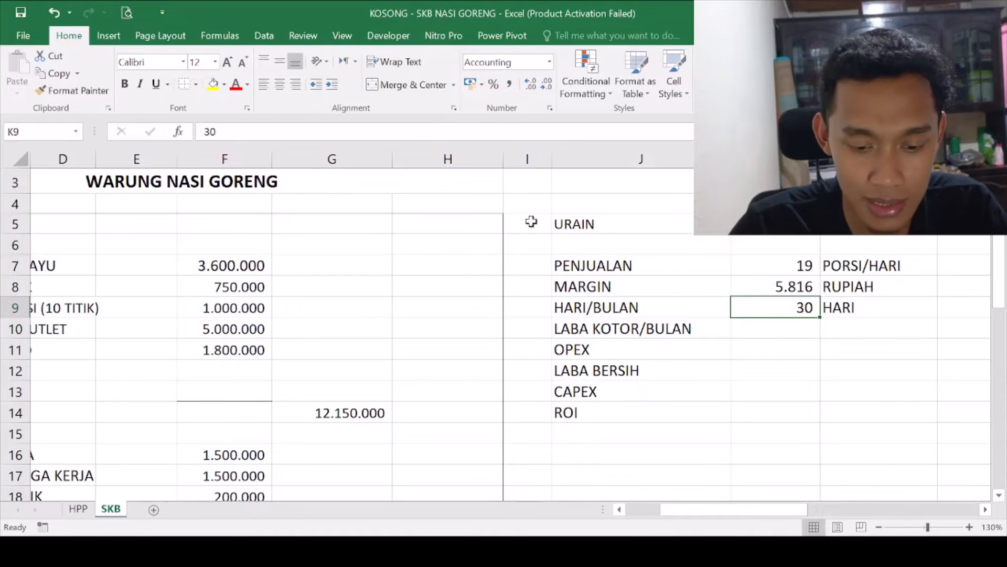
{"action": "left_click", "coordinate": [818, 331]}
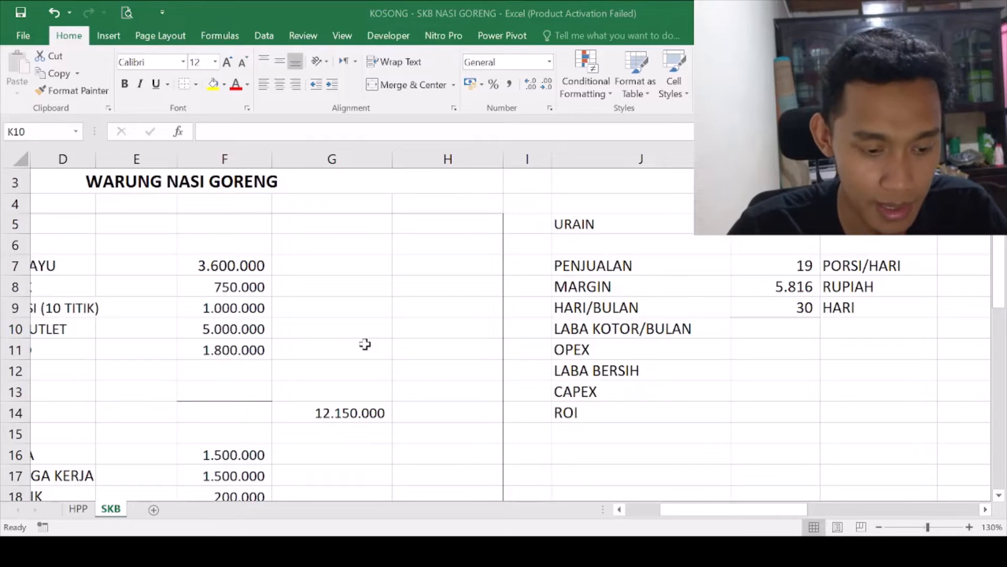
{"action": "left_click", "coordinate": [754, 322]}
{"action": "type", "text": "="}
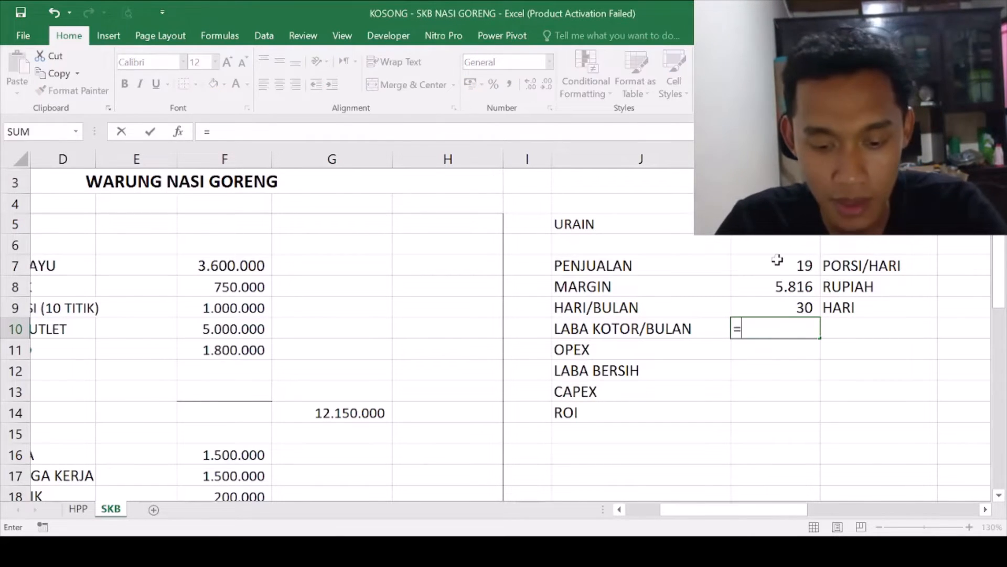
{"action": "left_click", "coordinate": [779, 264]}
{"action": "type", "text": "+"}
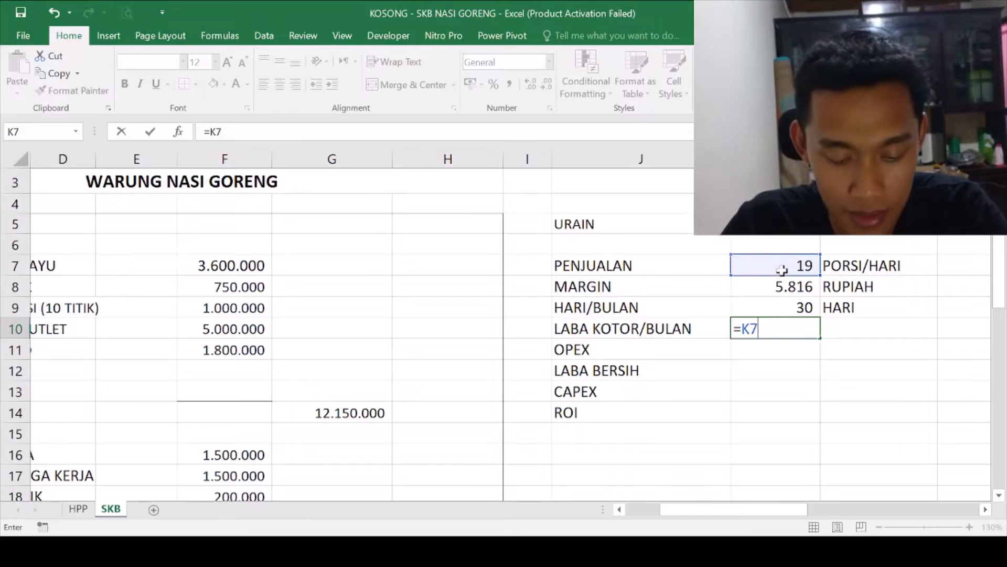
{"action": "type", "text": "*"}
{"action": "left_click", "coordinate": [782, 286]}
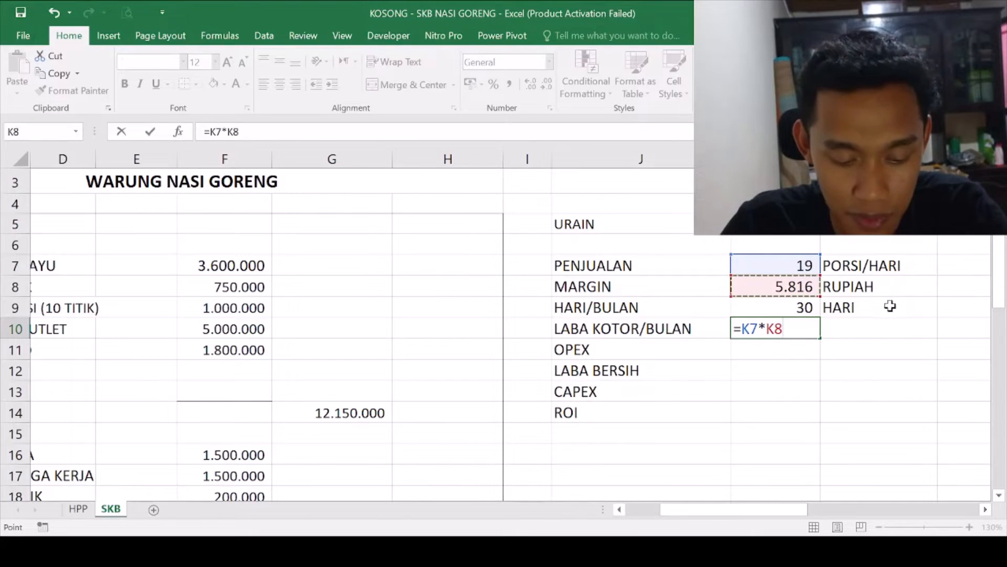
{"action": "type", "text": "*"}
{"action": "left_click", "coordinate": [771, 307]}
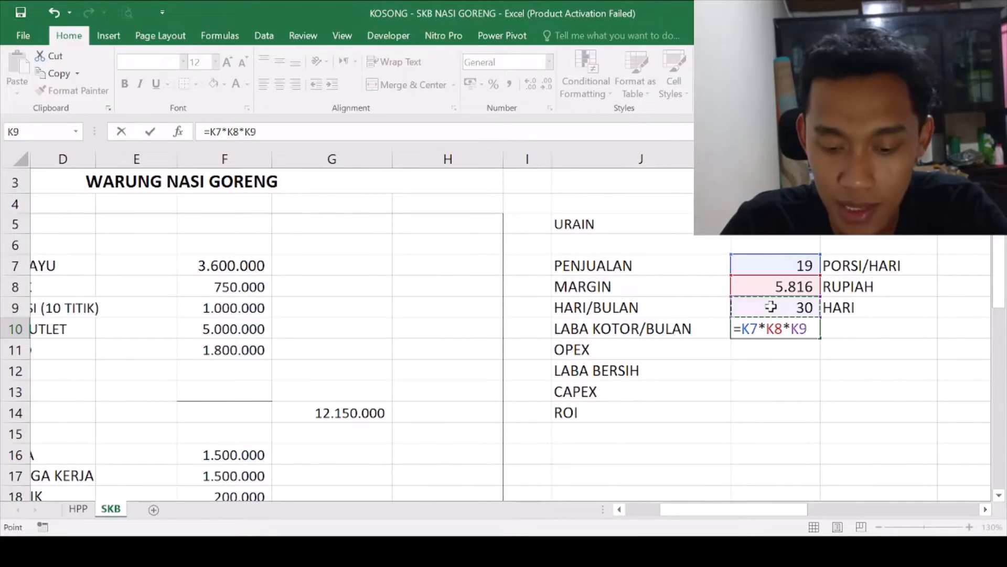
{"action": "key", "text": "Return"}
- Enter the unit RUPIAH/BULAN in L10 beside the LABA KOTOR/BULAN value
{"action": "left_click", "coordinate": [857, 318]}
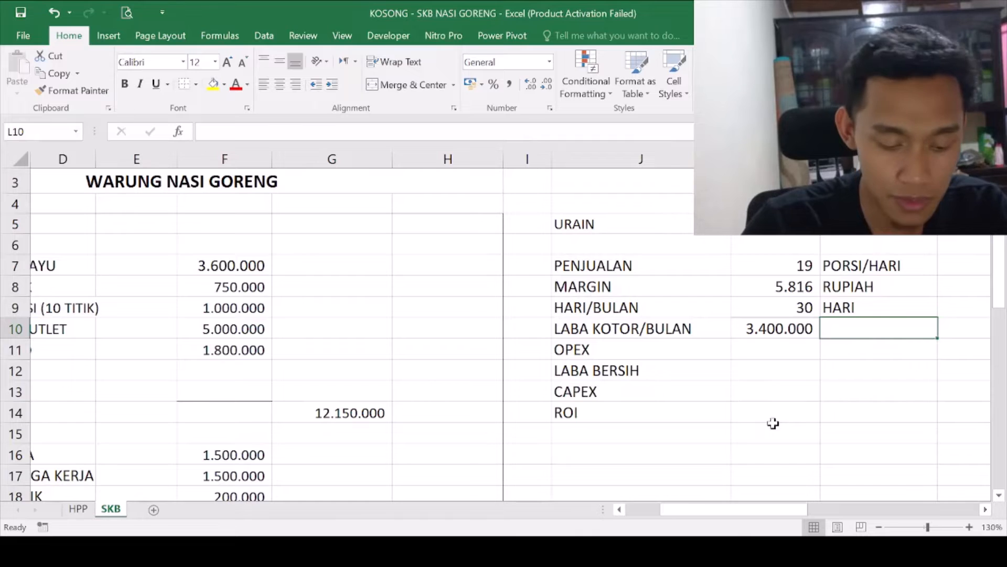
{"action": "type", "text": "RUPIAH"}
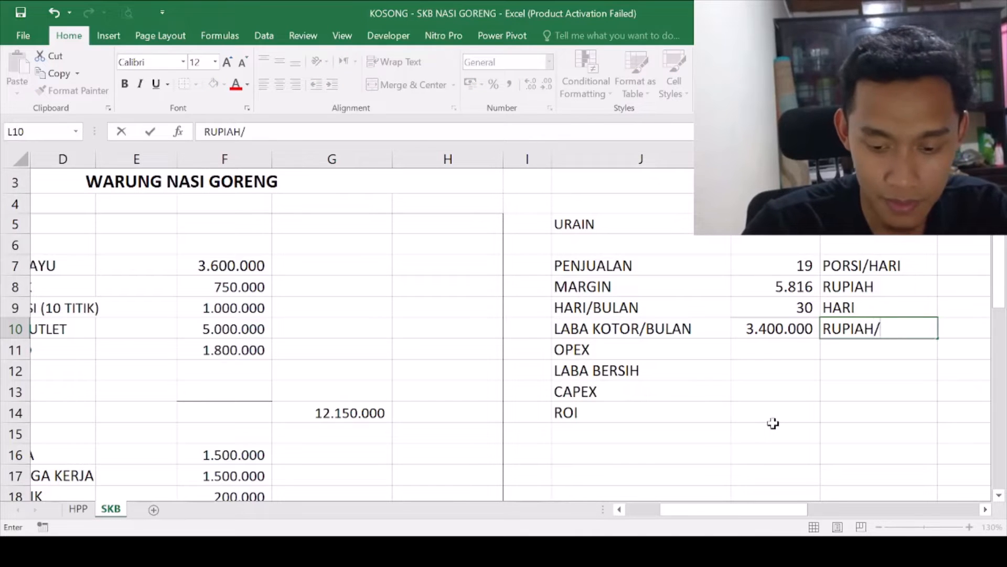
{"action": "type", "text": "/BULAN"}
{"action": "key", "text": "Return"}
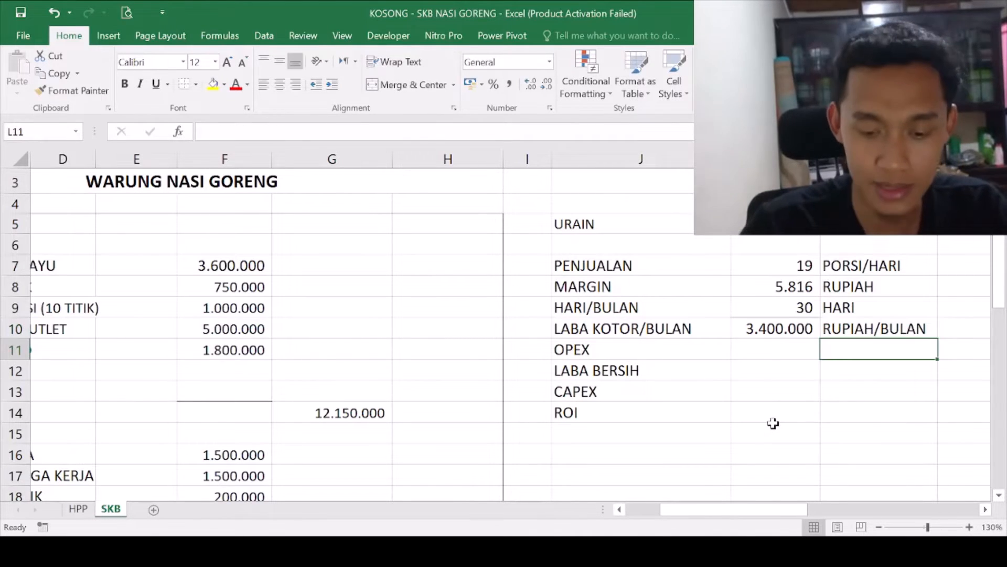
{"action": "scroll", "coordinate": [775, 466], "scroll_direction": "down", "scroll_amount": 2}
{"action": "scroll", "coordinate": [726, 505], "scroll_direction": "up", "scroll_amount": 2}
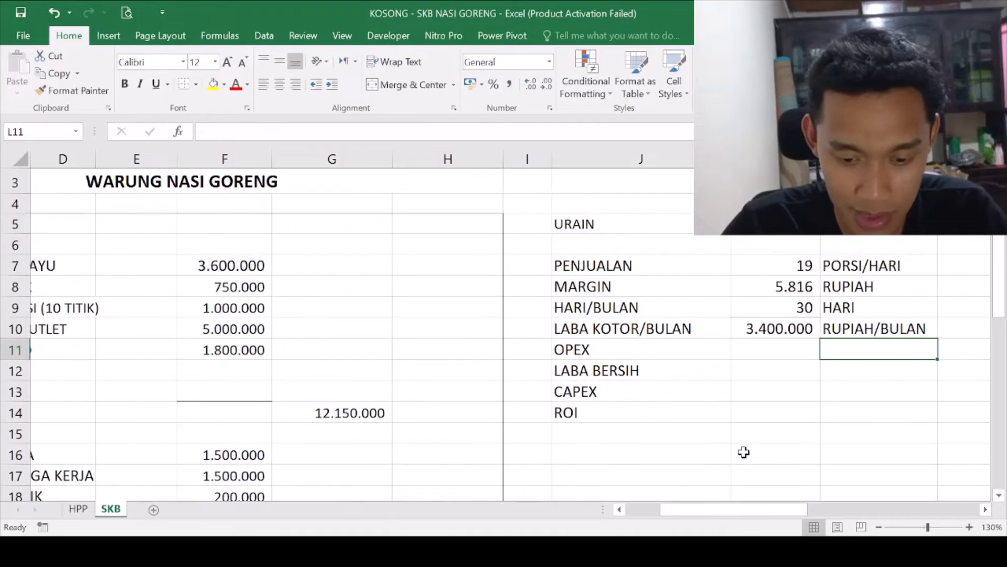
{"action": "left_click", "coordinate": [777, 226]}
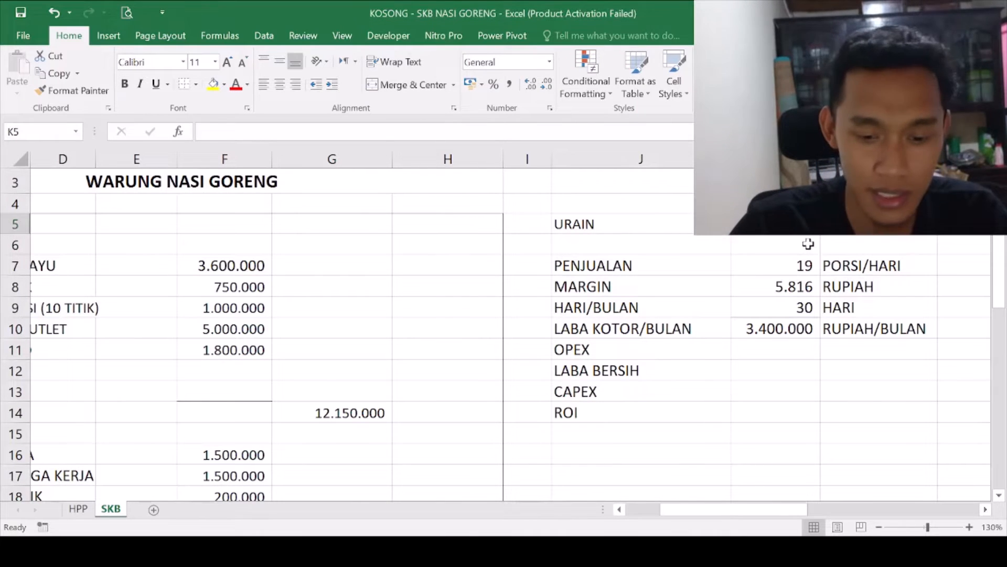
- Merge and center K5:L5 and enter BEP as a bold heading above the value and unit columns
{"action": "left_click", "coordinate": [401, 85]}
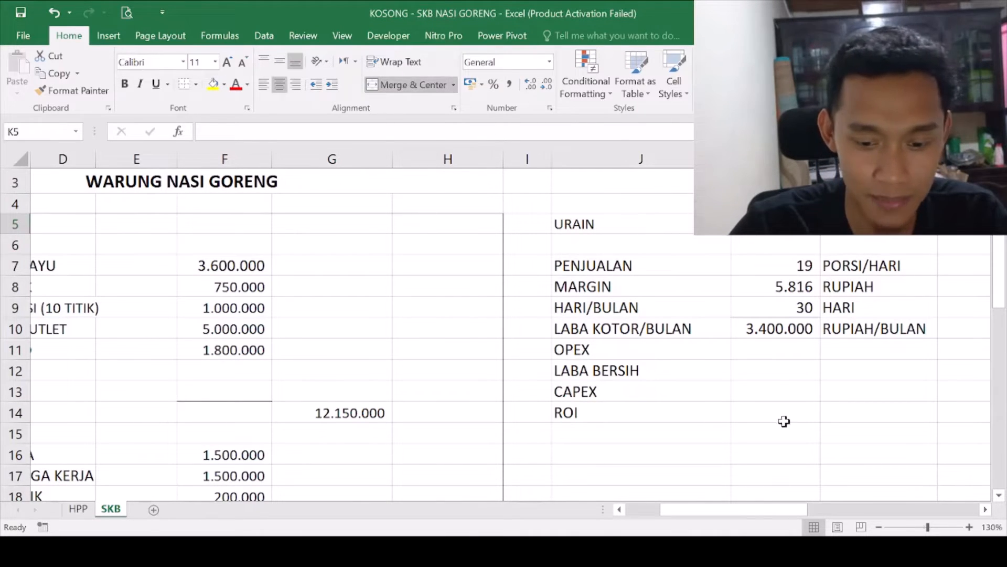
{"action": "type", "text": "bep"}
{"action": "key", "text": "Return"}
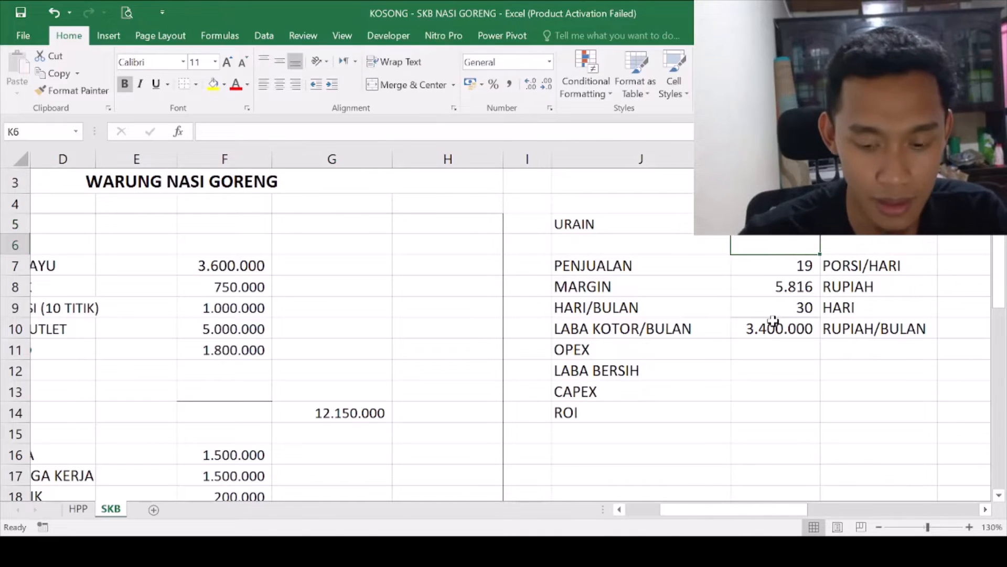
{"action": "key", "text": "Up"}
{"action": "key", "text": "Down"}
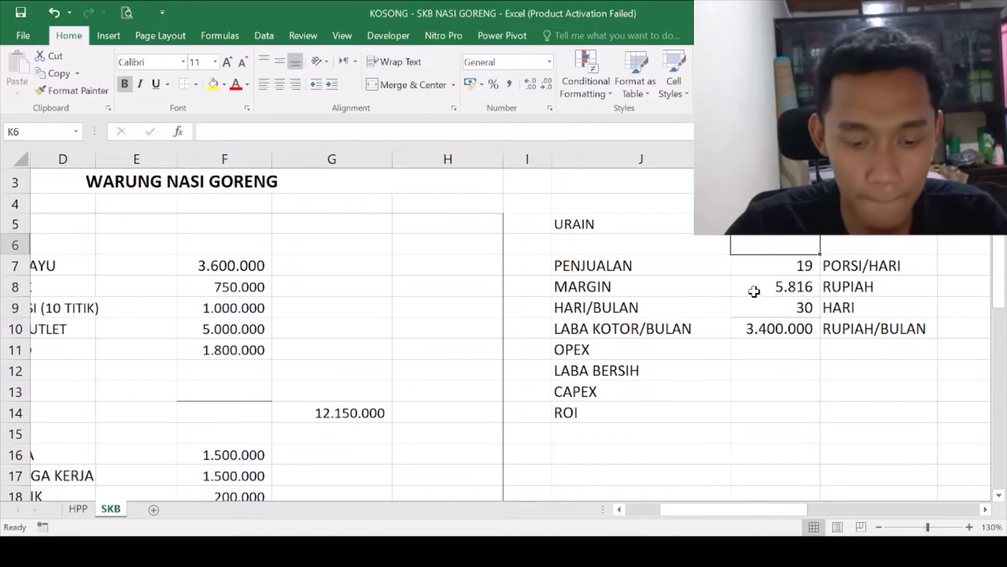
- Make the URAIN heading in J5 bold
{"action": "left_click", "coordinate": [645, 223]}
{"action": "key", "text": "ctrl+b"}
{"action": "left_click", "coordinate": [823, 361]}
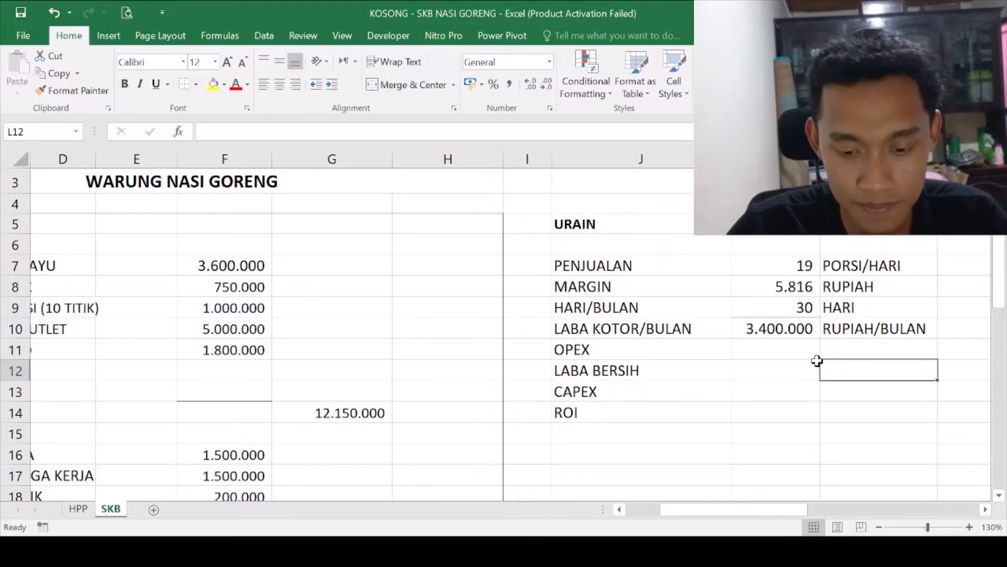
- Check the LABA KOTOR/BULAN formula in K10 against the BEP calculation in row 34
{"action": "left_click", "coordinate": [776, 352]}
{"action": "scroll", "coordinate": [776, 352], "scroll_direction": "down", "scroll_amount": 1}
{"action": "left_click", "coordinate": [765, 263]}
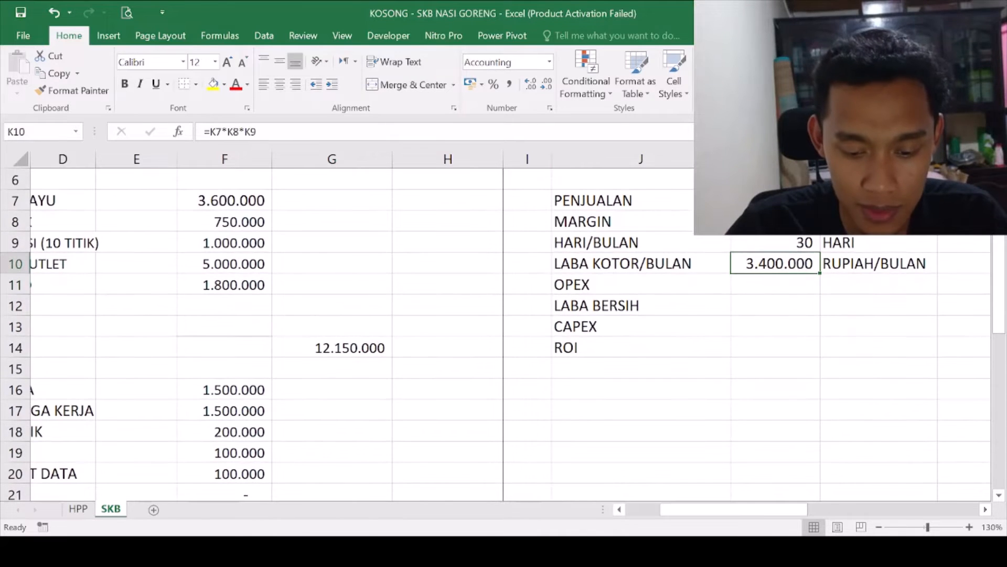
{"action": "left_click_drag", "start_coordinate": [760, 511], "coordinate": [727, 511]}
{"action": "scroll", "coordinate": [360, 411], "scroll_direction": "down", "scroll_amount": 5}
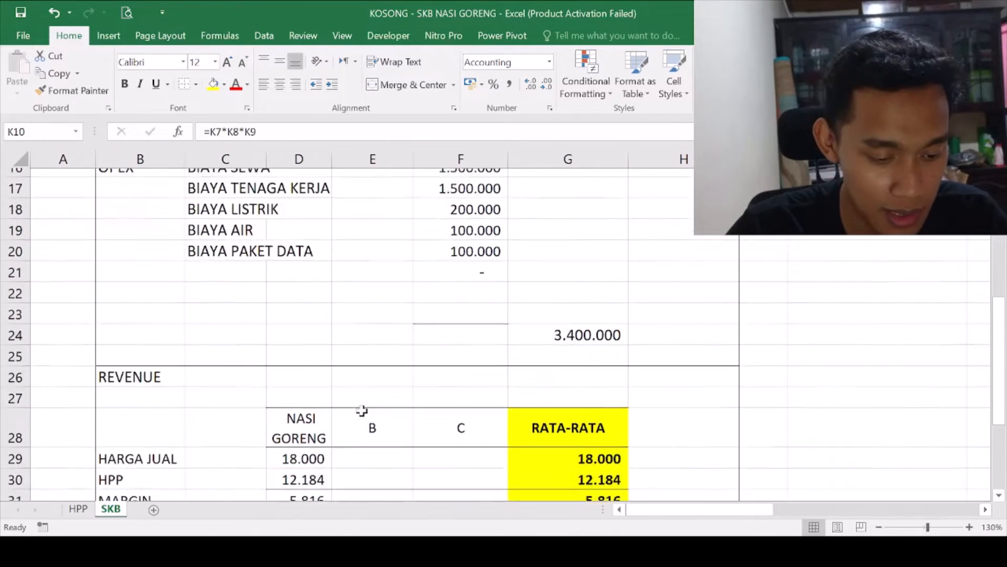
{"action": "scroll", "coordinate": [362, 411], "scroll_direction": "down", "scroll_amount": 2}
{"action": "left_click", "coordinate": [222, 346]}
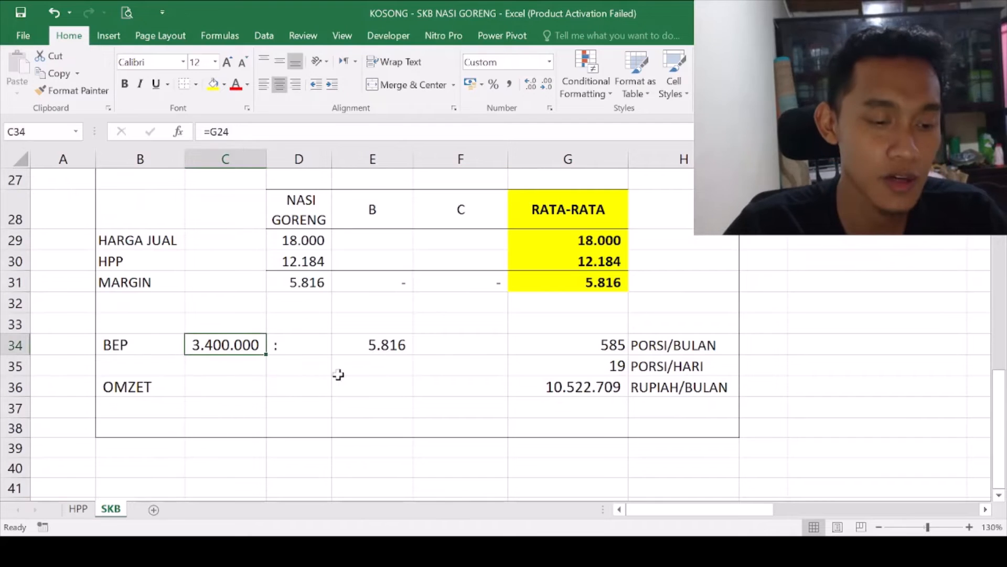
{"action": "scroll", "coordinate": [809, 422], "scroll_direction": "up", "scroll_amount": 9}
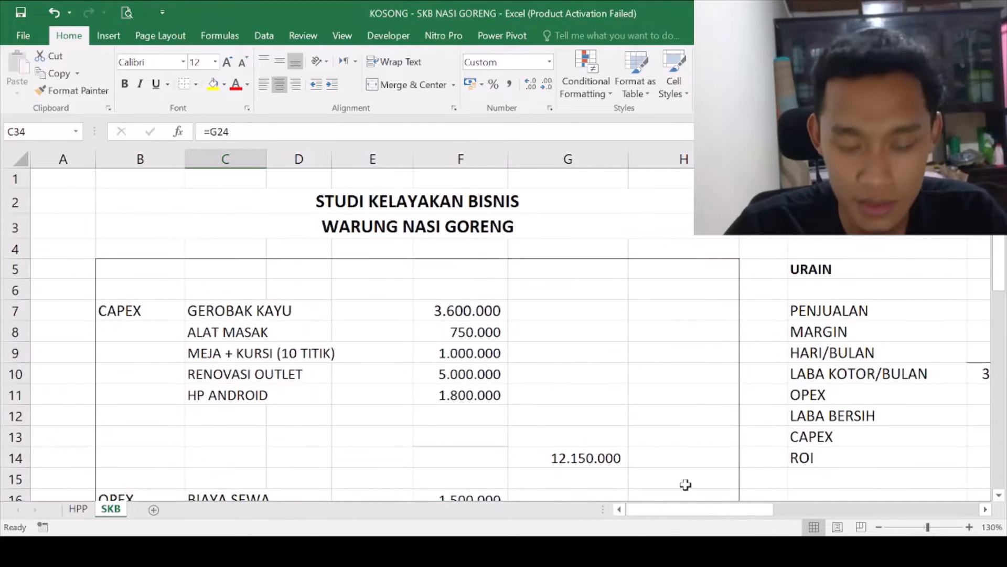
- Compare the LABA KOTOR/BULAN value in K10 with the OPEX total in G24
{"action": "left_click_drag", "start_coordinate": [684, 510], "coordinate": [730, 510]}
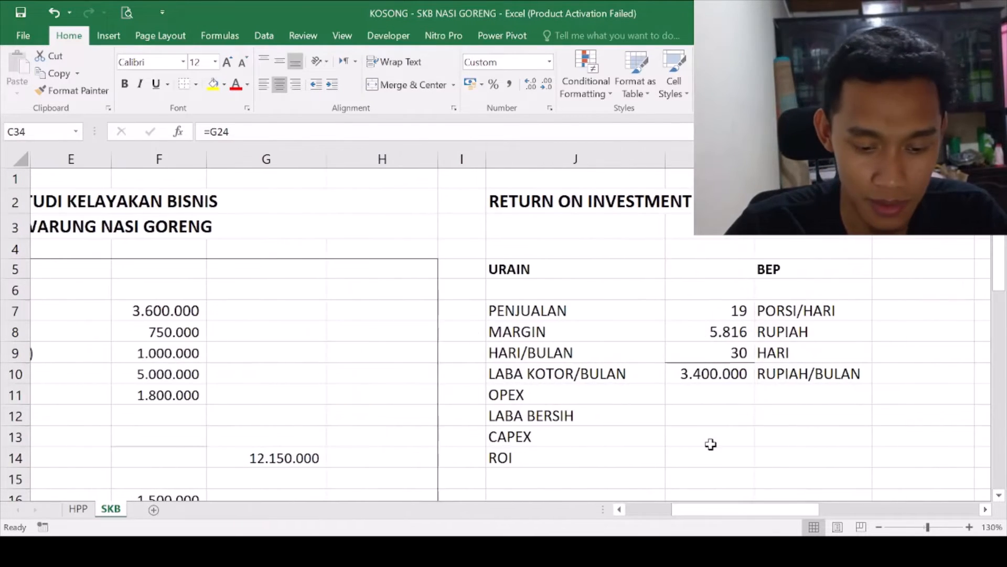
{"action": "left_click", "coordinate": [708, 375]}
{"action": "left_click", "coordinate": [703, 394]}
{"action": "left_click", "coordinate": [725, 376]}
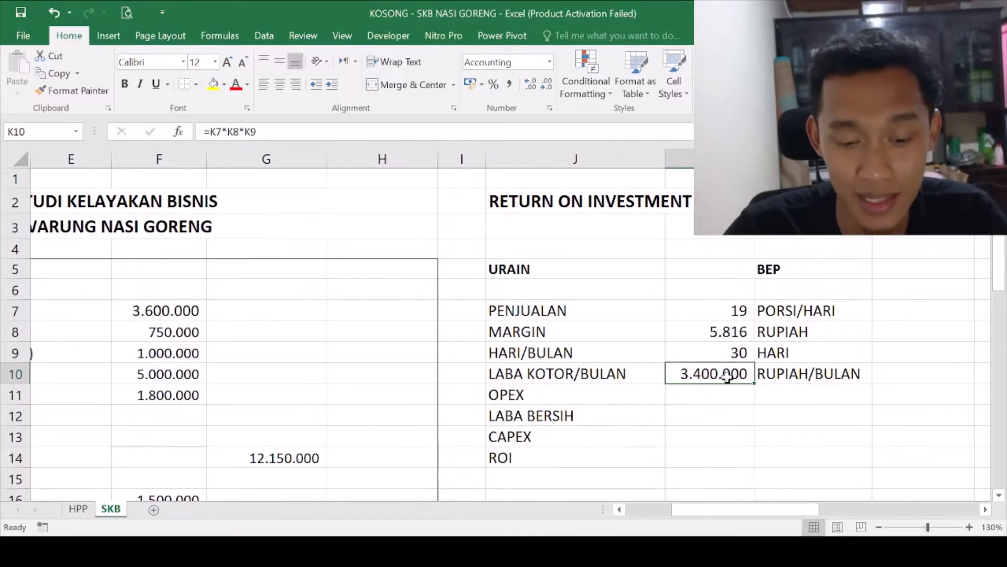
{"action": "scroll", "coordinate": [714, 367], "scroll_direction": "down", "scroll_amount": 1}
{"action": "left_click", "coordinate": [692, 323]}
{"action": "left_click", "coordinate": [690, 304]}
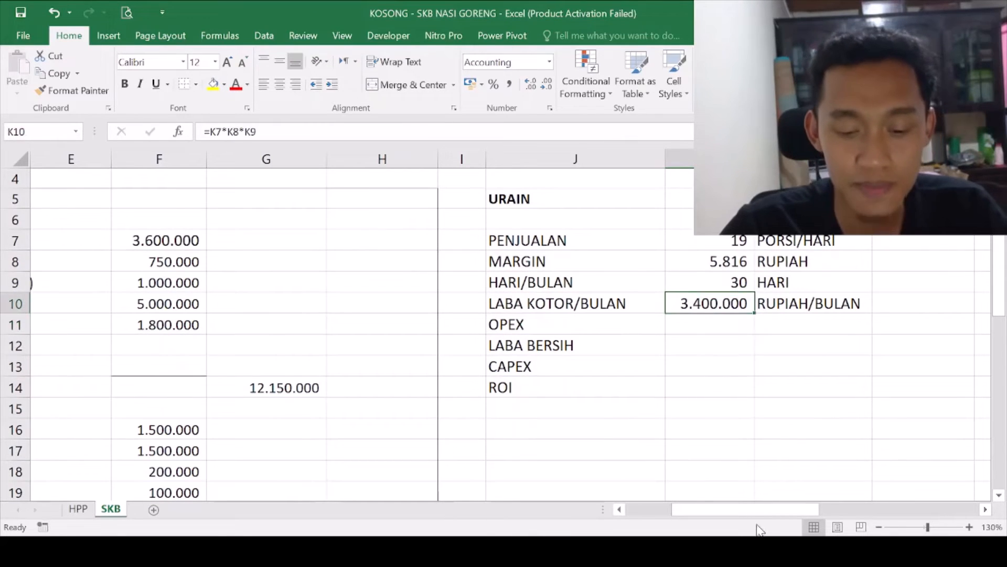
{"action": "left_click_drag", "start_coordinate": [744, 508], "coordinate": [698, 509]}
{"action": "scroll", "coordinate": [387, 380], "scroll_direction": "down", "scroll_amount": 3}
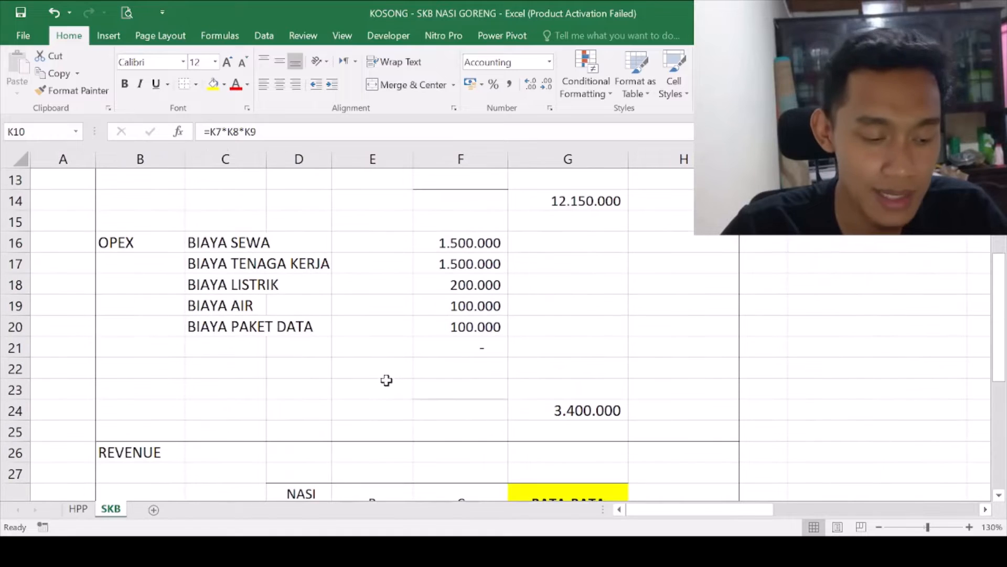
{"action": "left_click", "coordinate": [547, 409]}
{"action": "scroll", "coordinate": [773, 415], "scroll_direction": "up", "scroll_amount": 4}
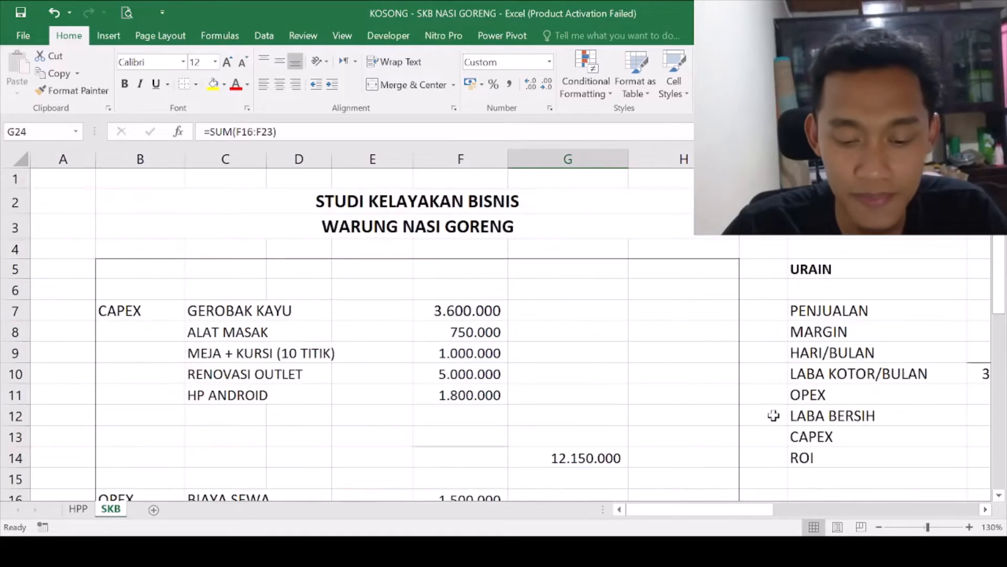
{"action": "left_click_drag", "start_coordinate": [716, 513], "coordinate": [760, 513]}
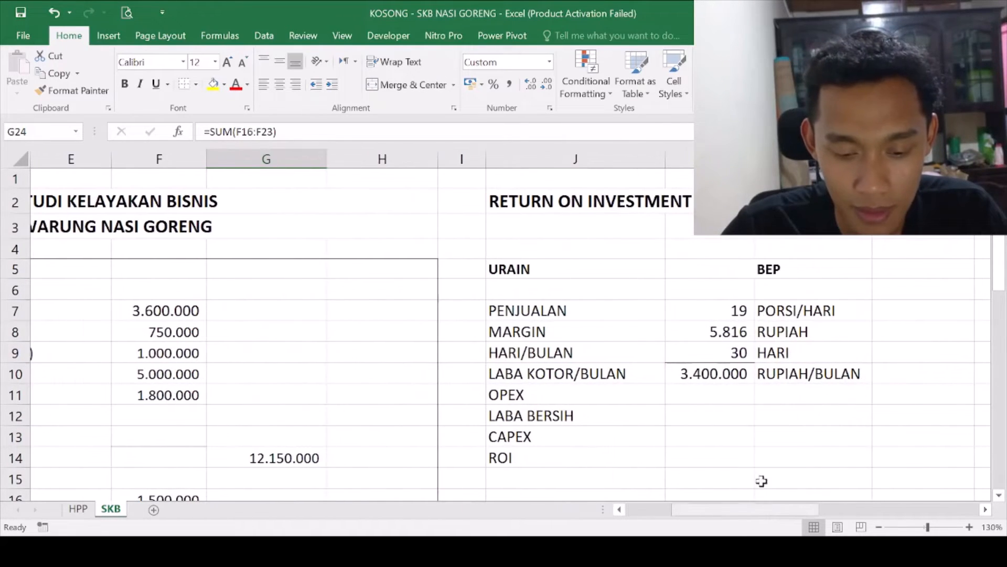
{"action": "left_click", "coordinate": [724, 270]}
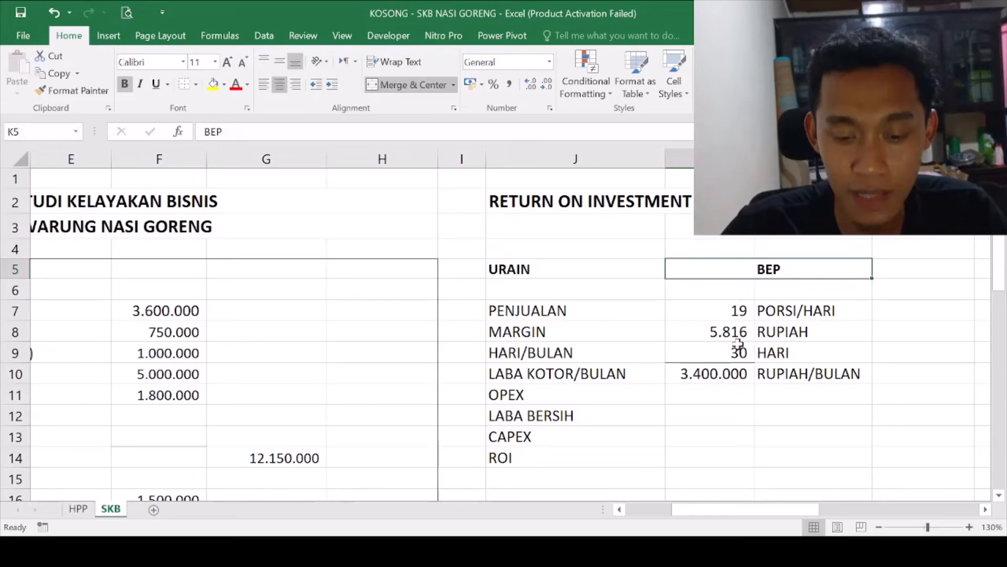
{"action": "left_click", "coordinate": [713, 370]}
{"action": "left_click", "coordinate": [711, 409]}
{"action": "left_click", "coordinate": [699, 395]}
{"action": "left_click", "coordinate": [696, 375]}
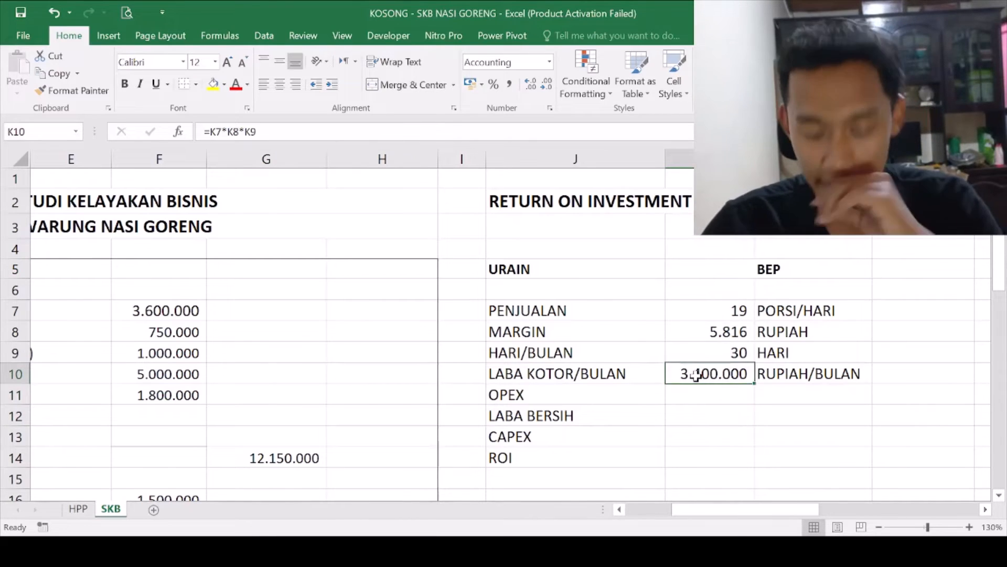
- Link the OPEX value in K11 to the study's OPEX total with the formula =G24
{"action": "left_click", "coordinate": [692, 388]}
{"action": "type", "text": "="}
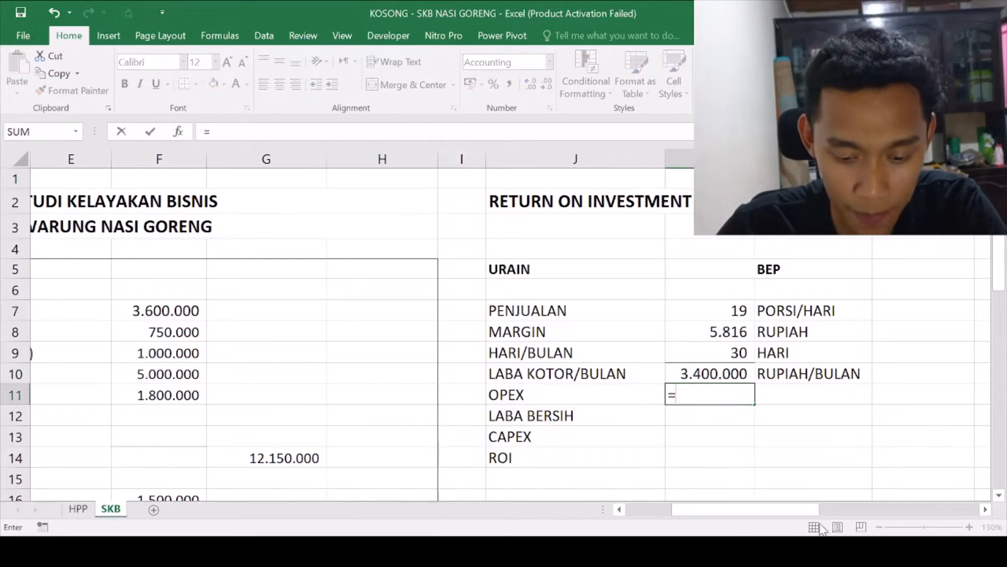
{"action": "left_click_drag", "start_coordinate": [801, 505], "coordinate": [428, 400]}
{"action": "scroll", "coordinate": [427, 400], "scroll_direction": "down", "scroll_amount": 5}
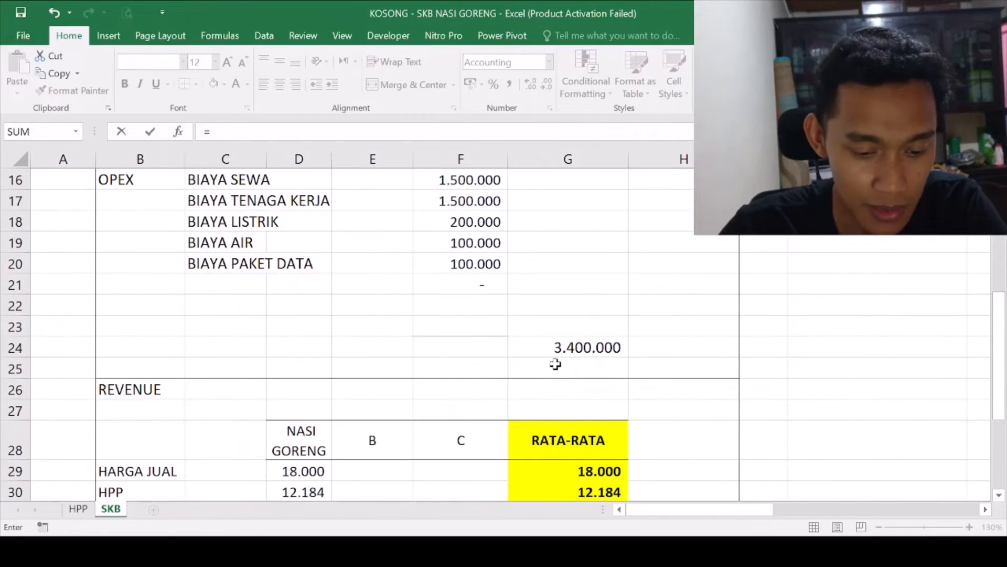
{"action": "left_click", "coordinate": [574, 348]}
{"action": "key", "text": "Return"}
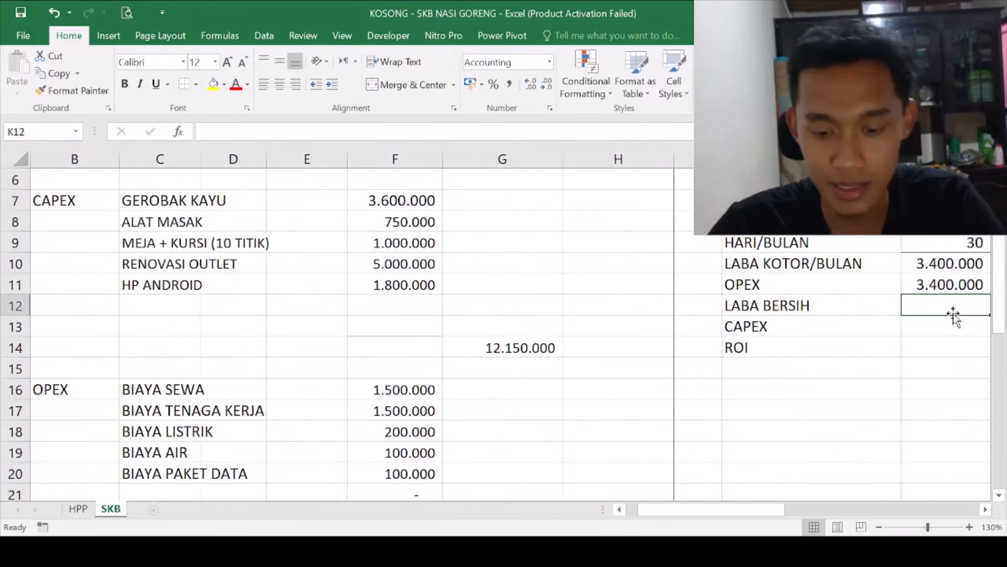
{"action": "key", "text": "alt+Tab"}
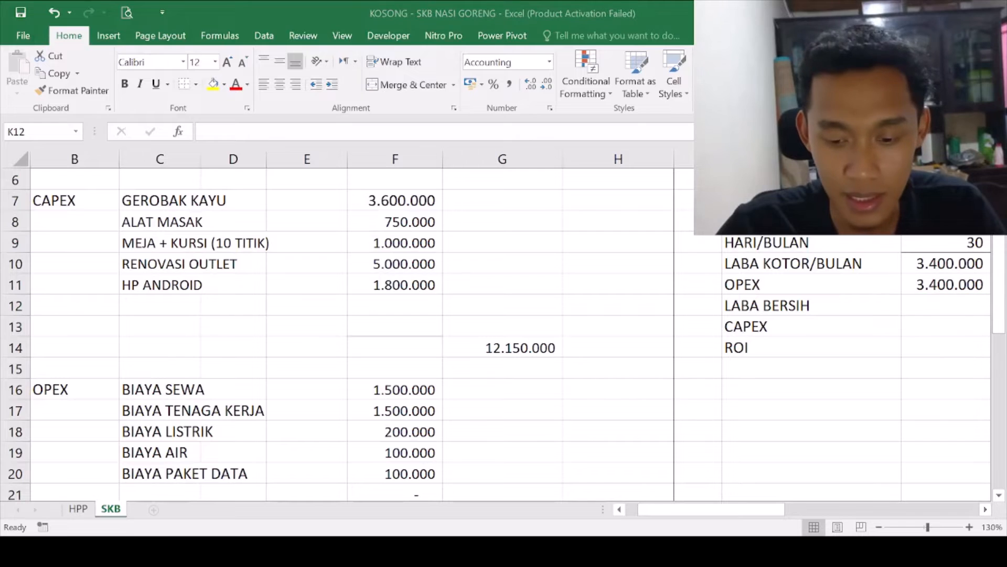
{"action": "key", "text": "alt+Tab"}
{"action": "key", "text": "alt+Tab"}
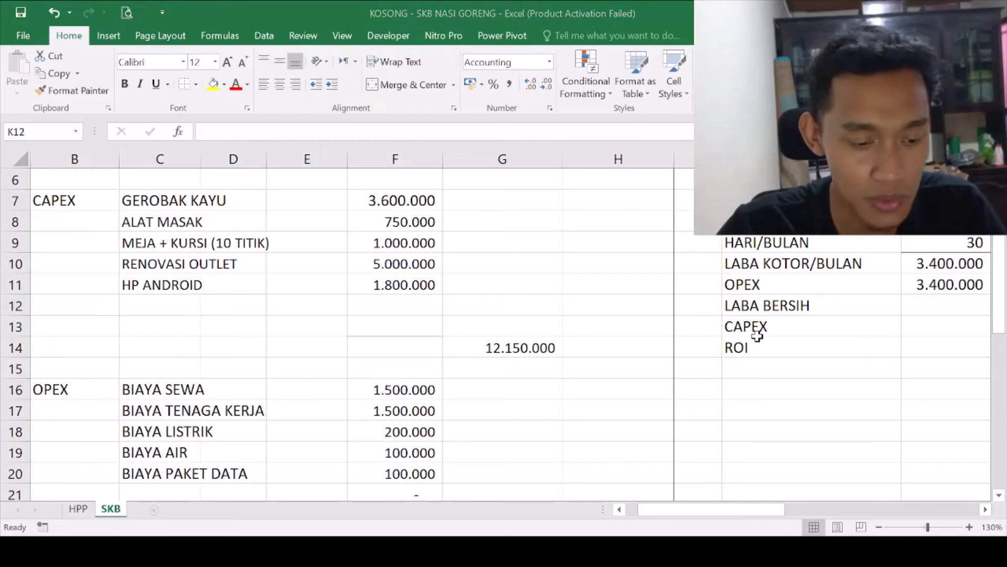
- Calculate LABA BERSIH in K12 by subtracting OPEX from LABA KOTOR/BULAN with the formula =K10-K11
{"action": "left_click", "coordinate": [911, 312]}
{"action": "scroll", "coordinate": [927, 308], "scroll_direction": "right", "scroll_amount": 2}
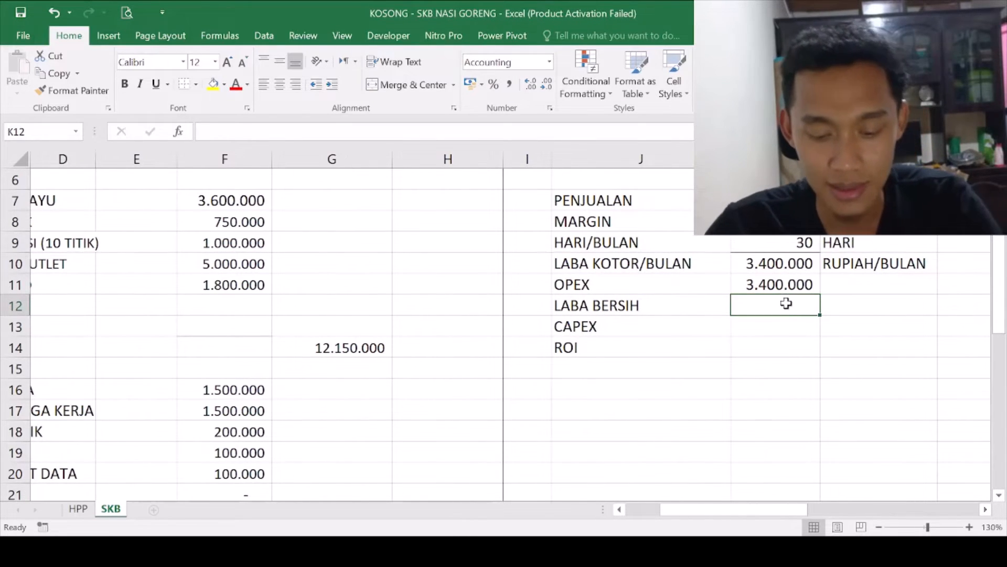
{"action": "type", "text": "="}
{"action": "left_click", "coordinate": [771, 264]}
{"action": "type", "text": "-"}
{"action": "left_click", "coordinate": [776, 285]}
{"action": "key", "text": "Return"}
- Enter the unit RUPIAH in L11 and L12 beside the OPEX and LABA BERSIH values
{"action": "left_click", "coordinate": [857, 306]}
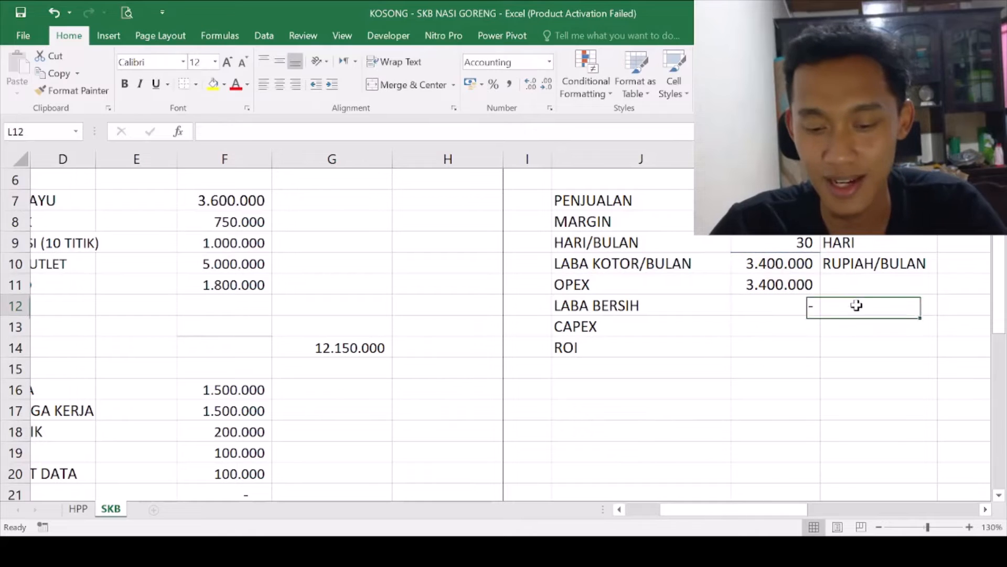
{"action": "left_click", "coordinate": [865, 278]}
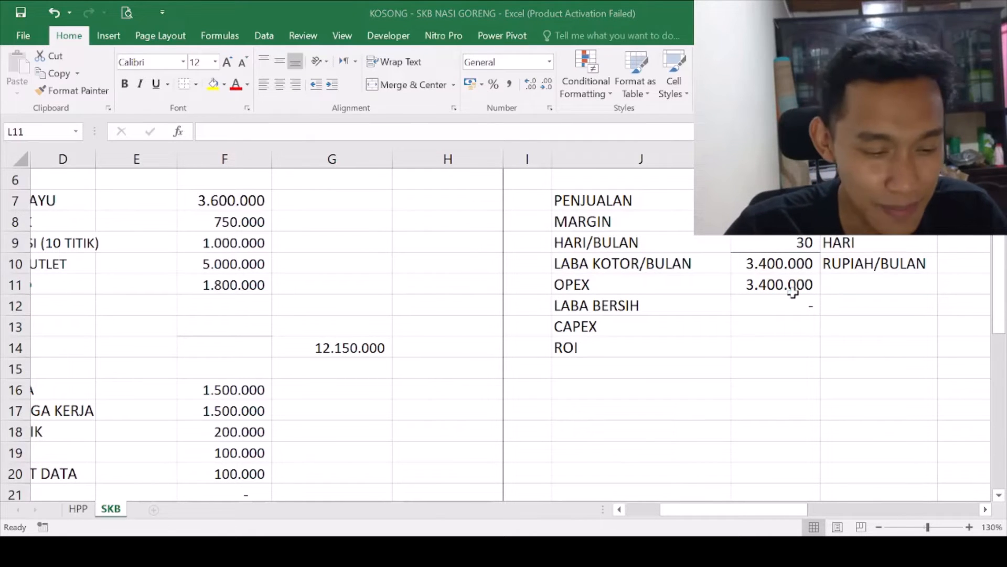
{"action": "left_click", "coordinate": [790, 334]}
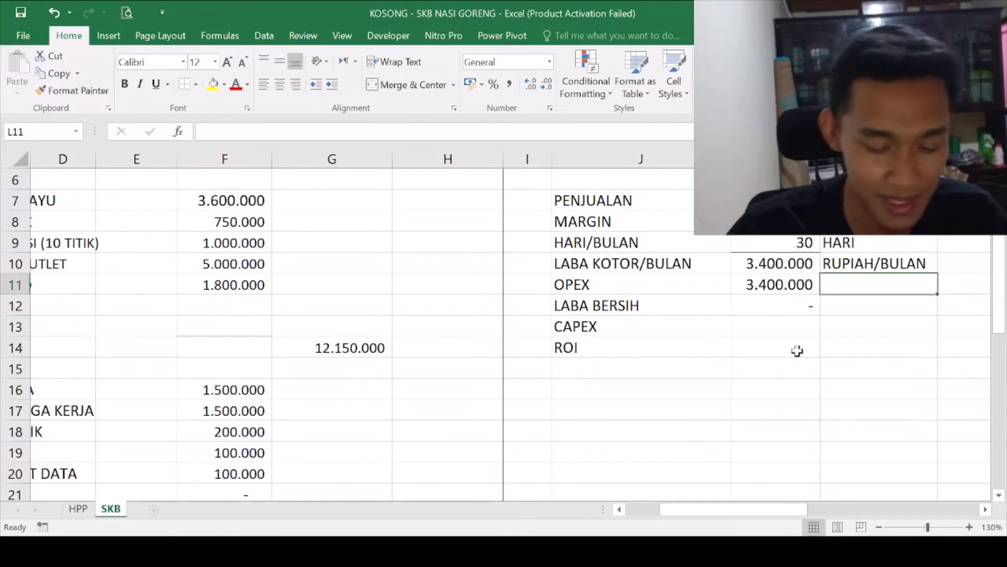
{"action": "type", "text": "RUPIAH"}
{"action": "key", "text": "Return"}
{"action": "type", "text": "R"}
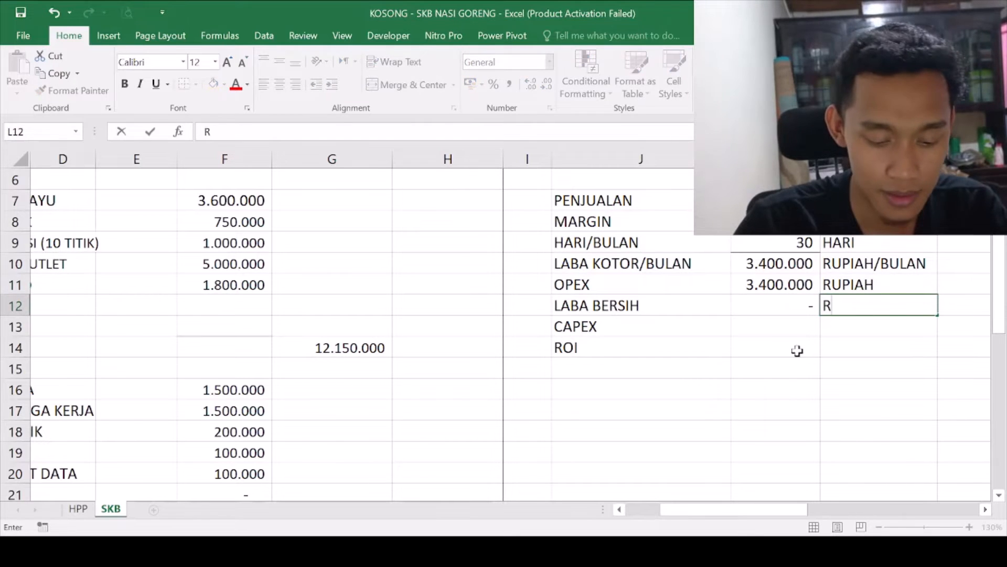
{"action": "key", "text": "Return"}
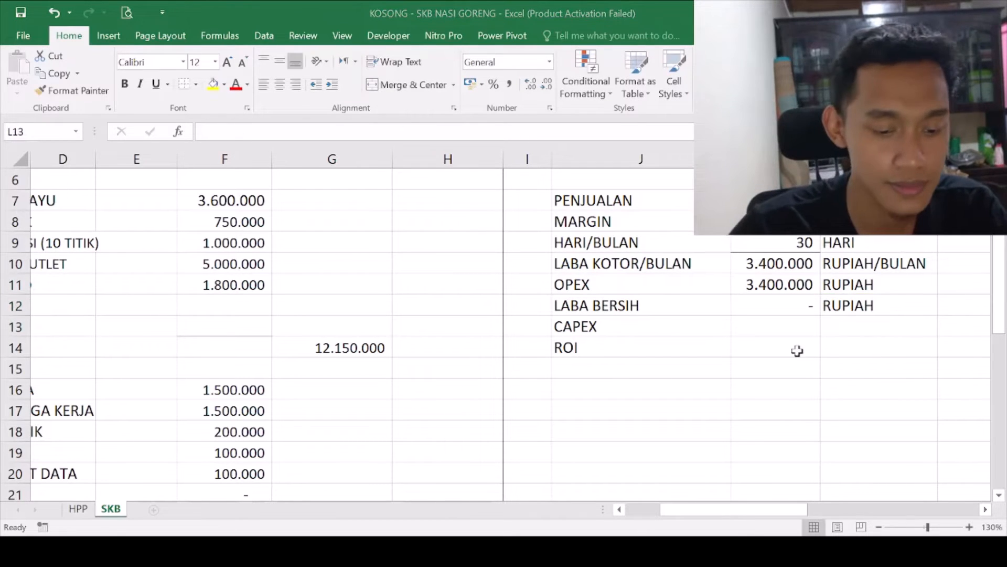
- Link the CAPEX value in K13 to the study's CAPEX total with the formula =G14
{"action": "left_click", "coordinate": [719, 345]}
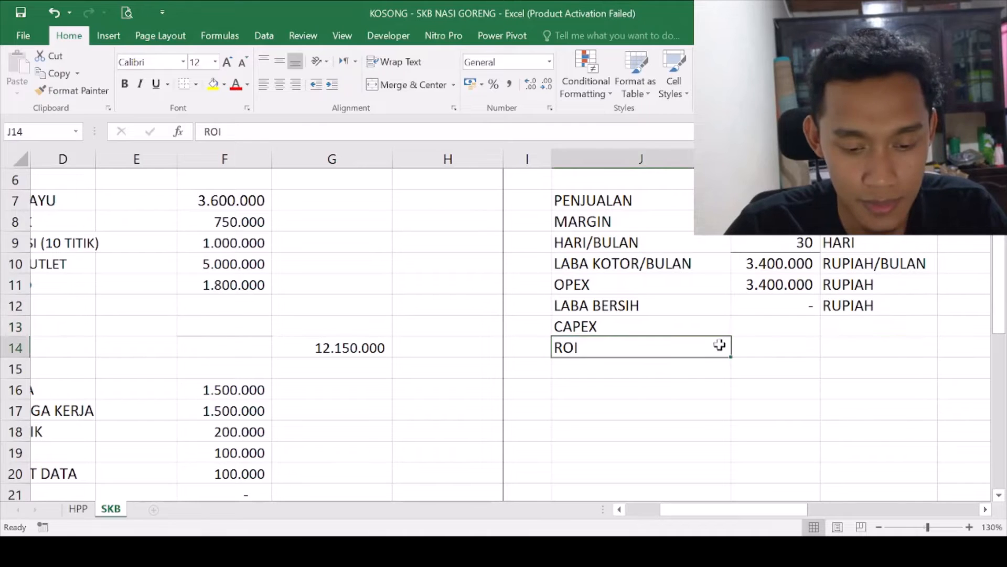
{"action": "left_click", "coordinate": [752, 327]}
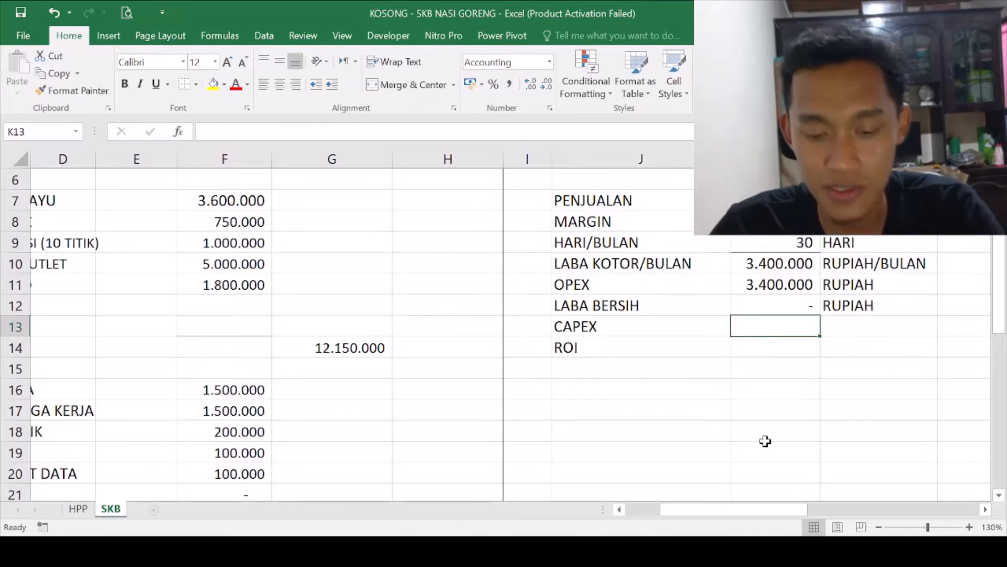
{"action": "type", "text": "="}
{"action": "left_click_drag", "start_coordinate": [730, 513], "coordinate": [642, 507]}
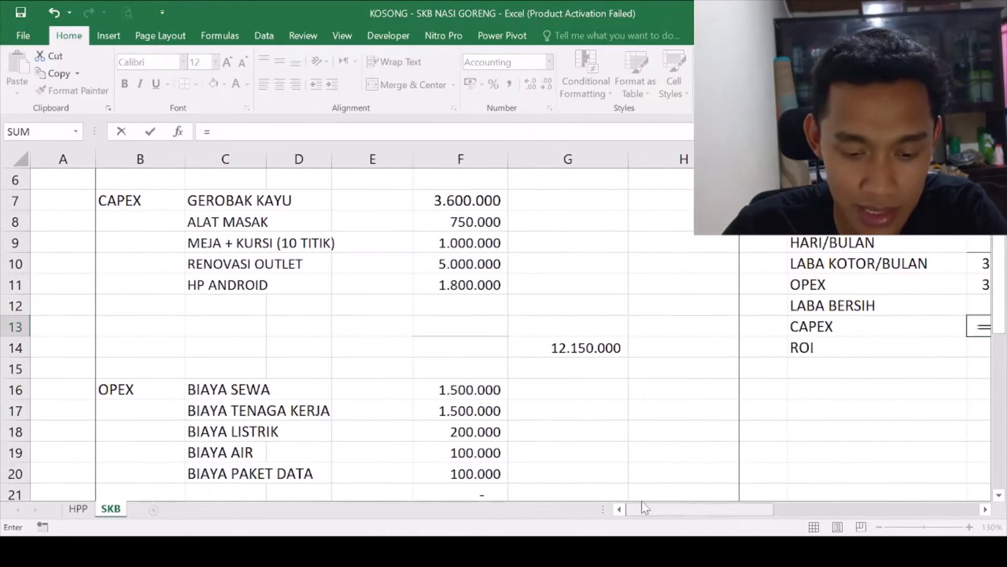
{"action": "scroll", "coordinate": [386, 328], "scroll_direction": "up", "scroll_amount": 1}
{"action": "scroll", "coordinate": [519, 356], "scroll_direction": "down", "scroll_amount": 1}
{"action": "left_click", "coordinate": [589, 349]}
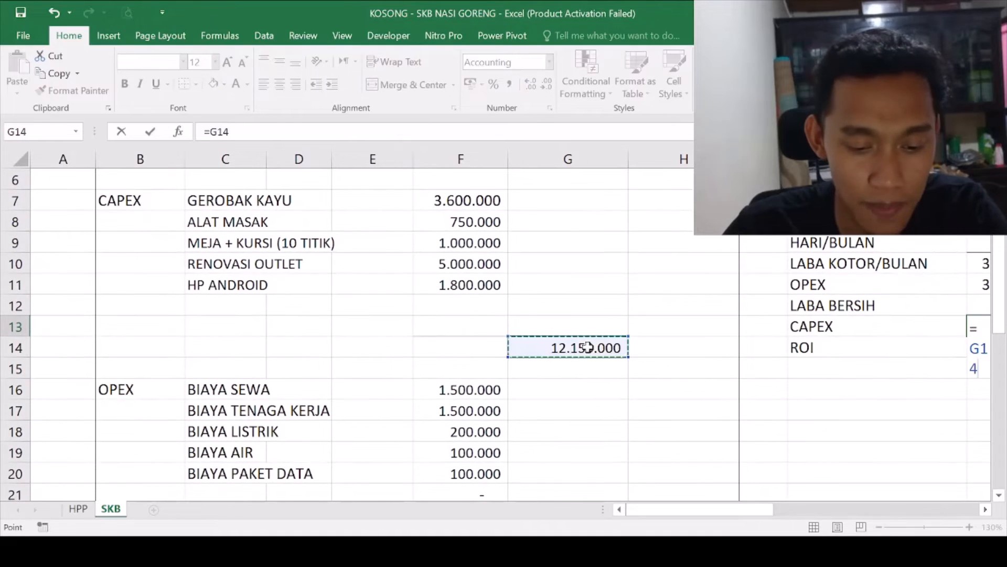
{"action": "key", "text": "Return"}
- Autofit column K to the width of the CAPEX value and select the unit cell L13
{"action": "left_click", "coordinate": [939, 321]}
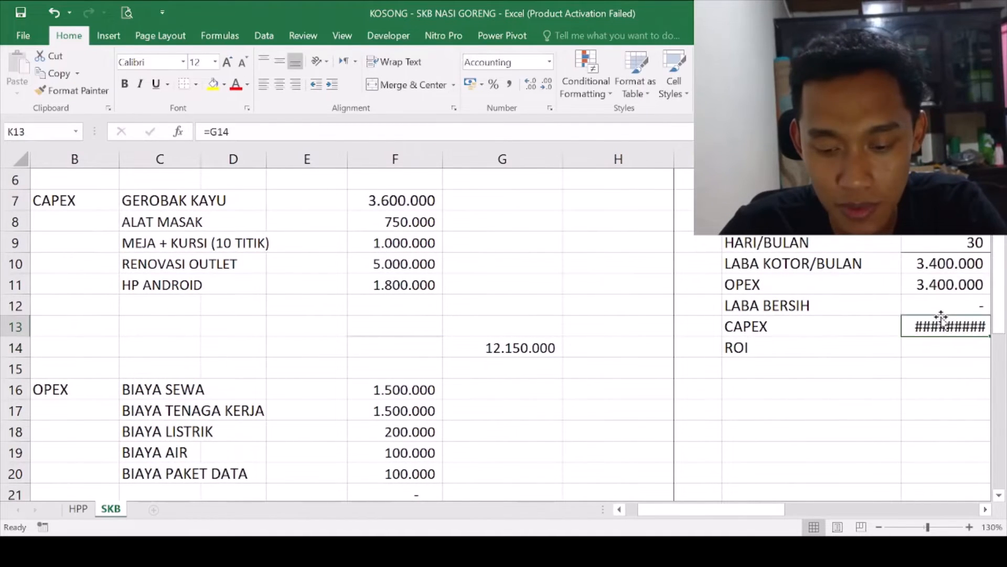
{"action": "key", "text": "Right"}
{"action": "double_click", "coordinate": [820, 159]}
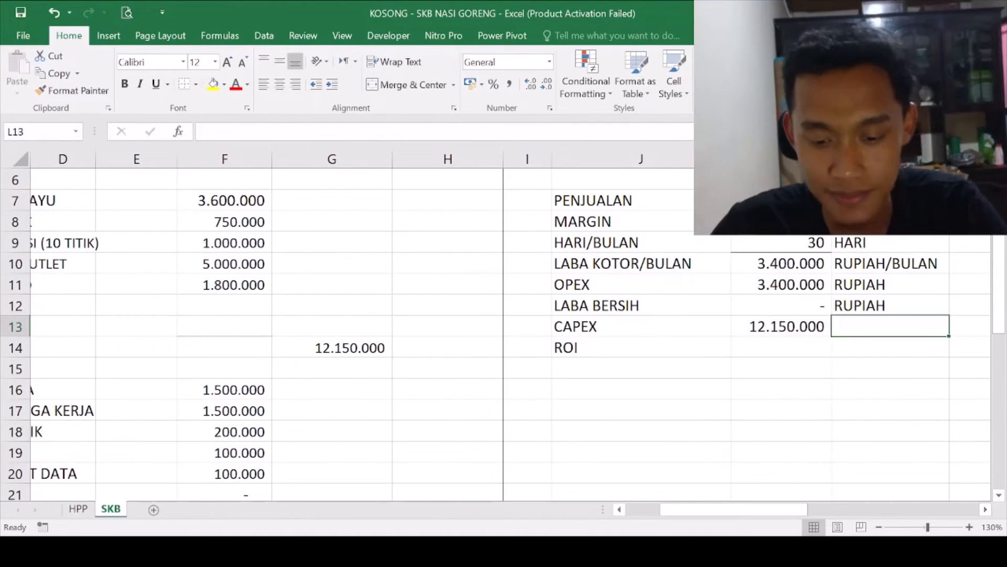
{"action": "left_click", "coordinate": [779, 327]}
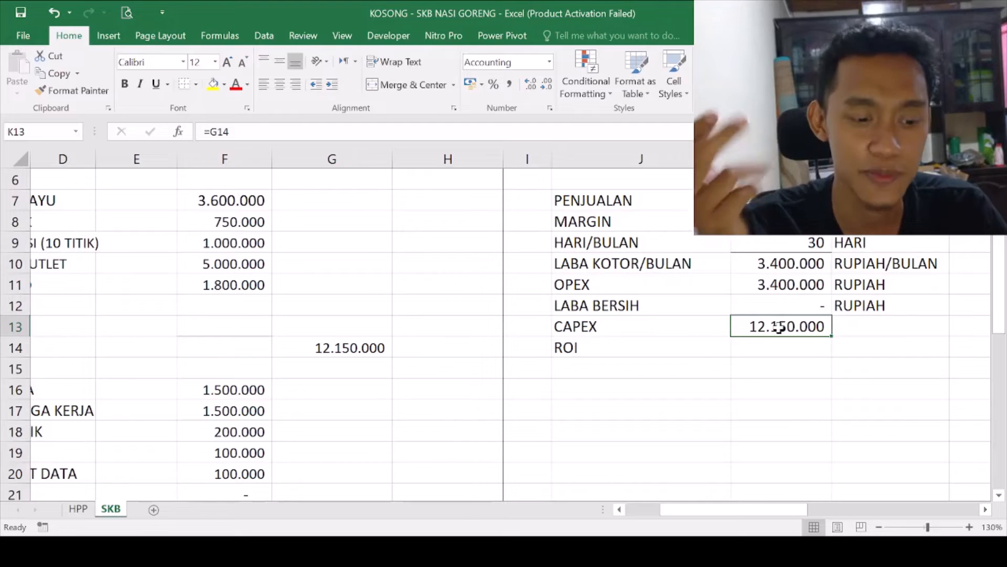
{"action": "left_click", "coordinate": [866, 334]}
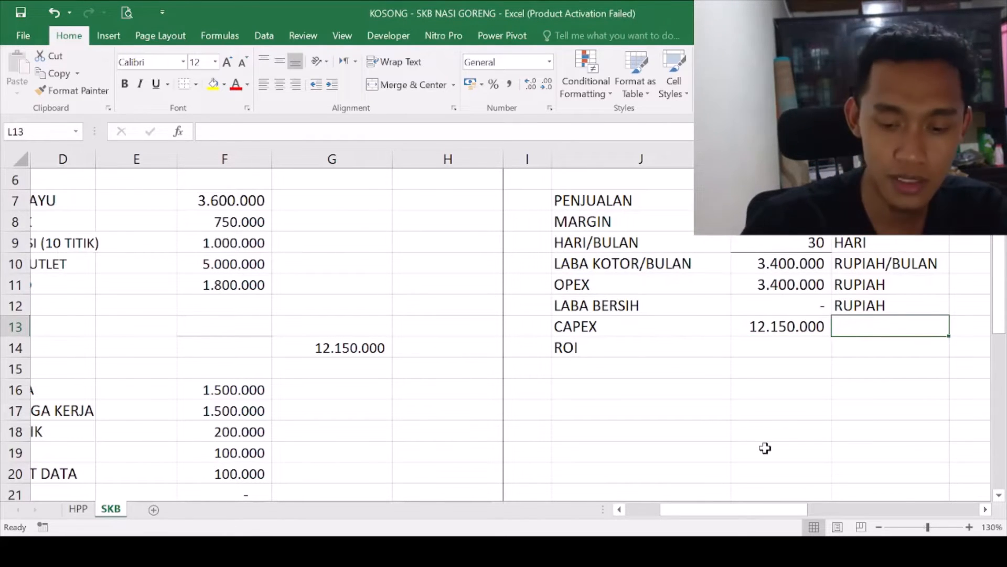
- Enter the unit RUPIAH in L13 beside the CAPEX value
{"action": "type", "text": "RUPIAH"}
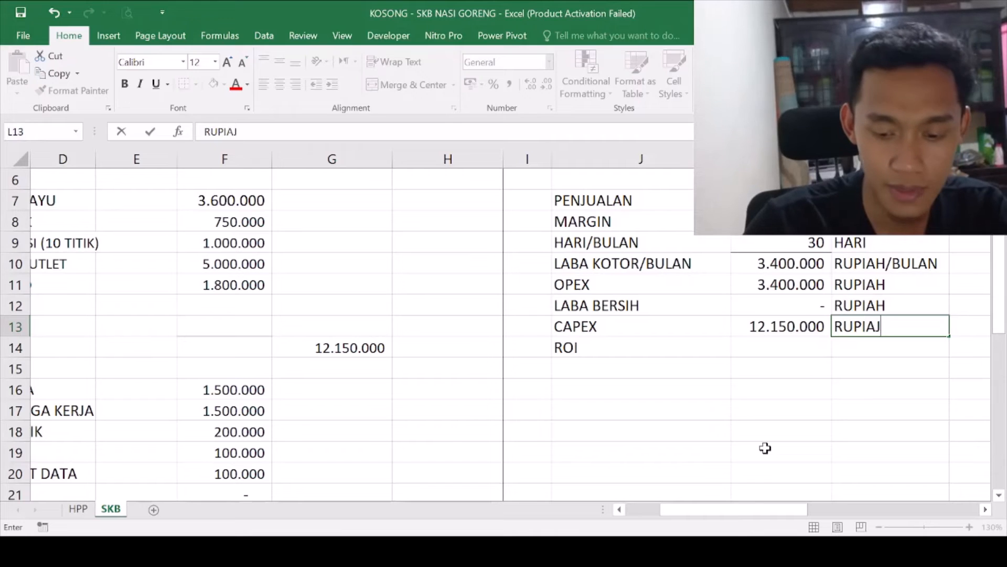
{"action": "key", "text": "Return"}
{"action": "key", "text": "Left"}
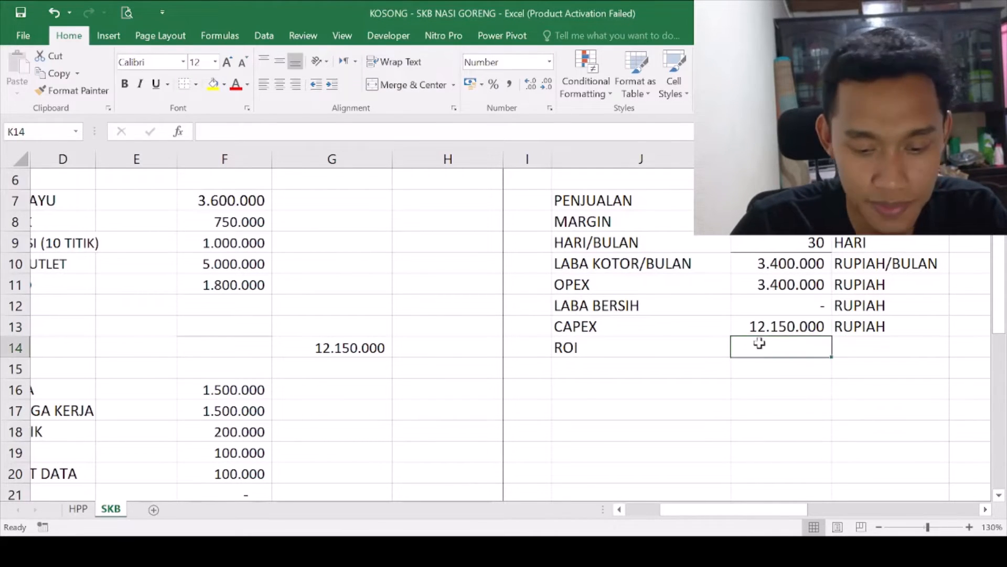
- Add a bottom border under the CAPEX value in K13 and enter 0 as the ROI in K14
{"action": "left_click", "coordinate": [762, 326]}
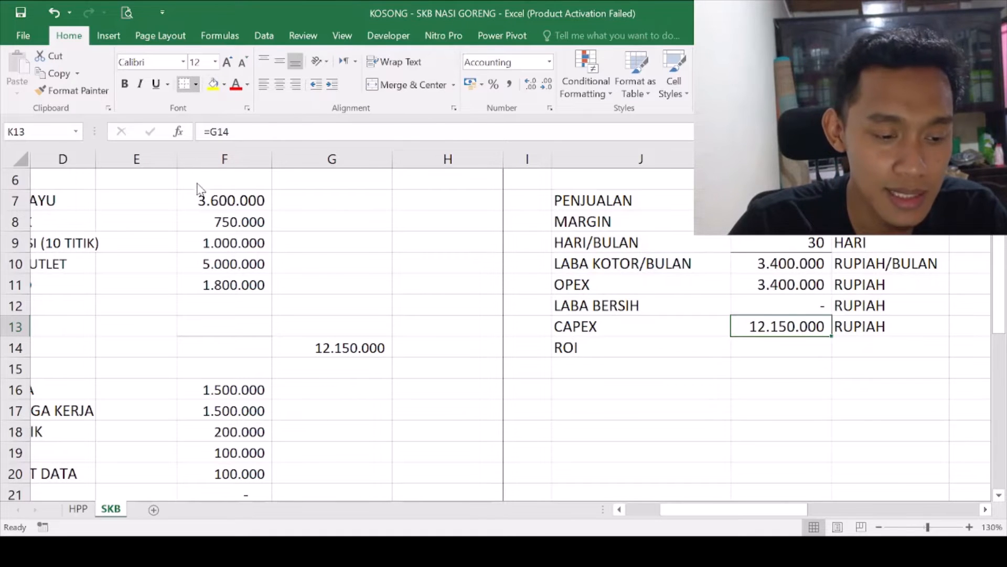
{"action": "left_click", "coordinate": [777, 354]}
{"action": "type", "text": "0"}
{"action": "key", "text": "Return"}
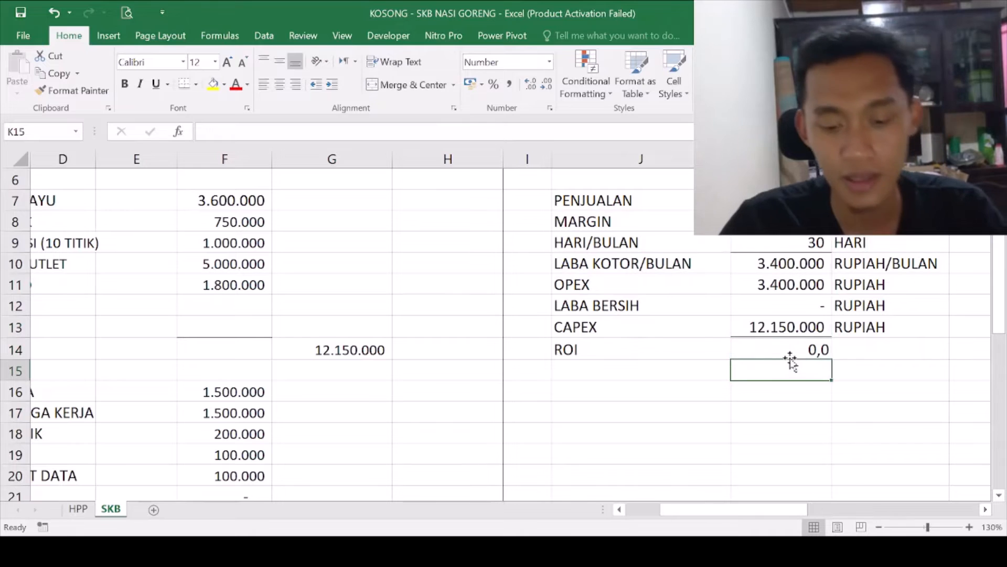
- Enter the unit BULAN in L14 beside the ROI value
{"action": "left_click", "coordinate": [853, 353]}
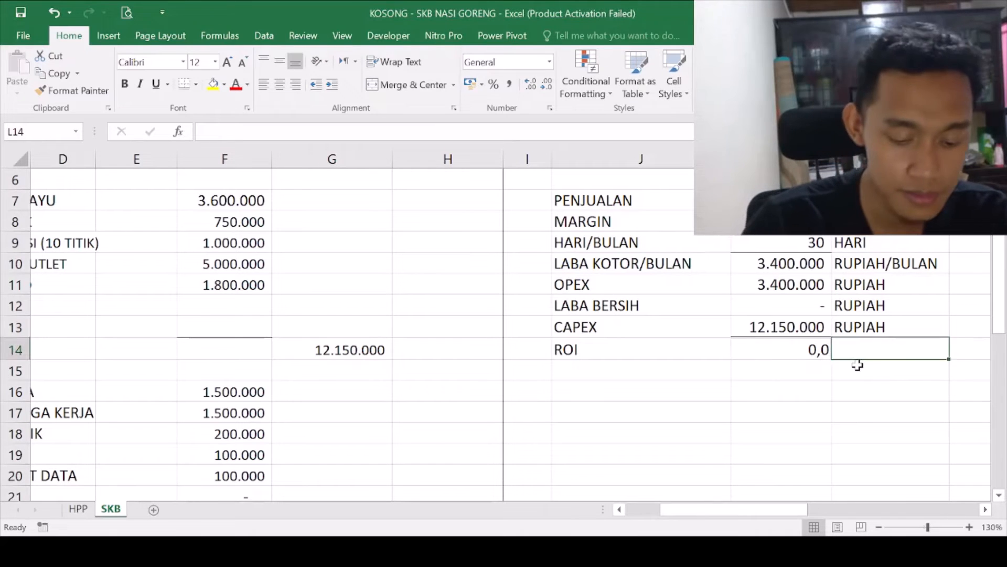
{"action": "type", "text": "BULAN"}
{"action": "key", "text": "Return"}
- Review the ROI table's header row and the BEP column's PENJUALAN, OPEX and CAPEX values
{"action": "scroll", "coordinate": [857, 366], "scroll_direction": "up", "scroll_amount": 2}
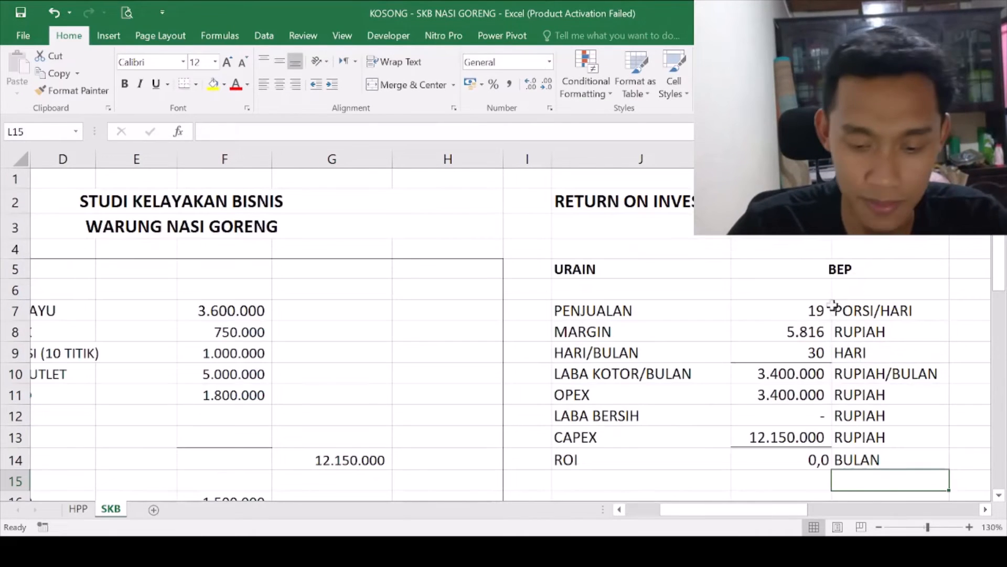
{"action": "left_click", "coordinate": [824, 289]}
{"action": "left_click", "coordinate": [813, 262]}
{"action": "left_click", "coordinate": [672, 266]}
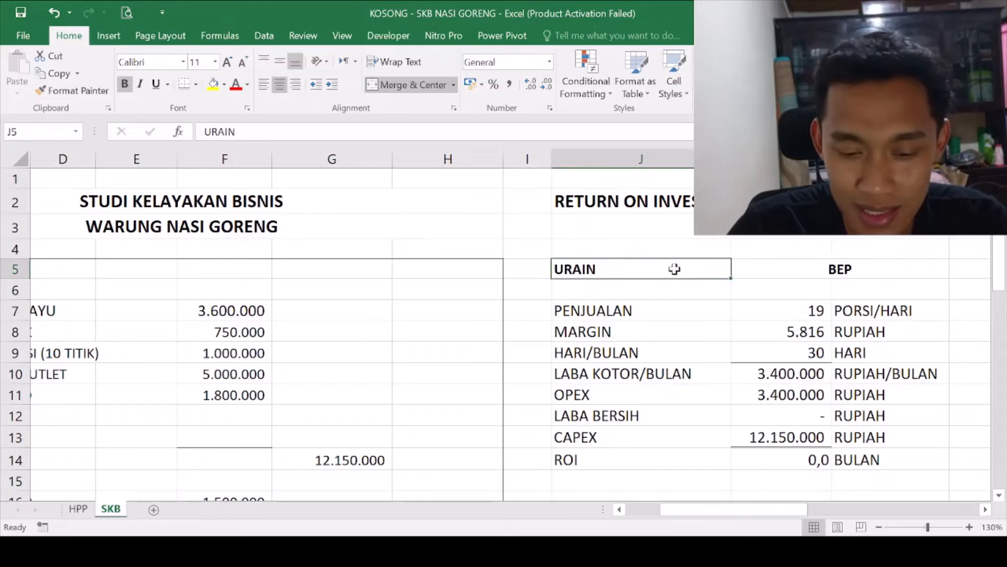
{"action": "left_click_drag", "start_coordinate": [818, 269], "coordinate": [817, 439]}
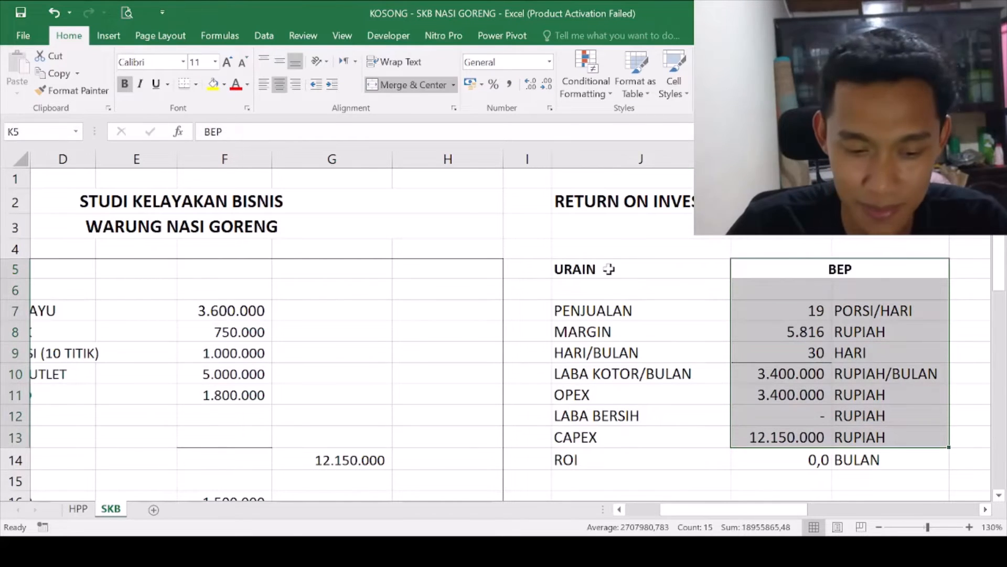
{"action": "left_click", "coordinate": [607, 267]}
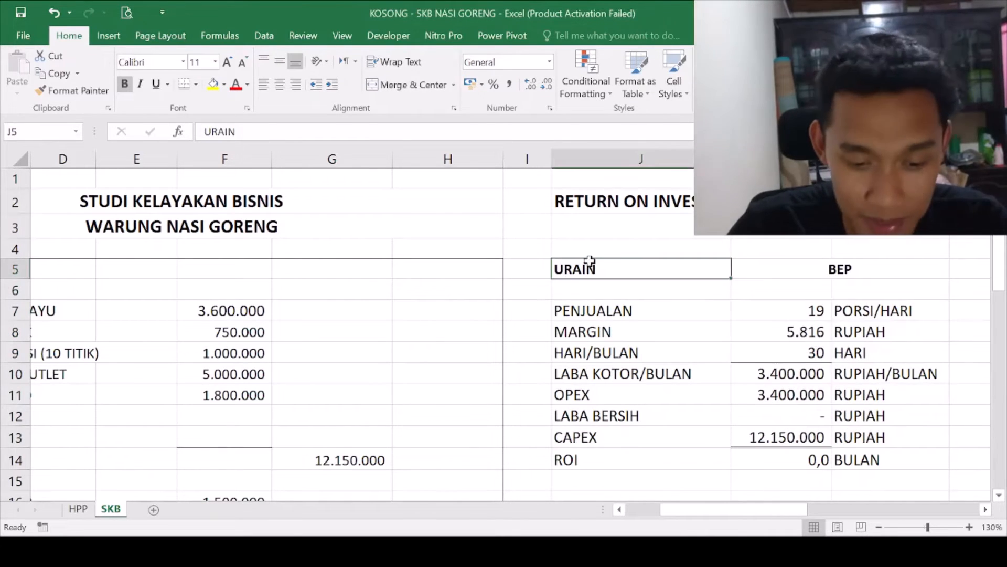
{"action": "left_click_drag", "start_coordinate": [592, 269], "coordinate": [781, 265]}
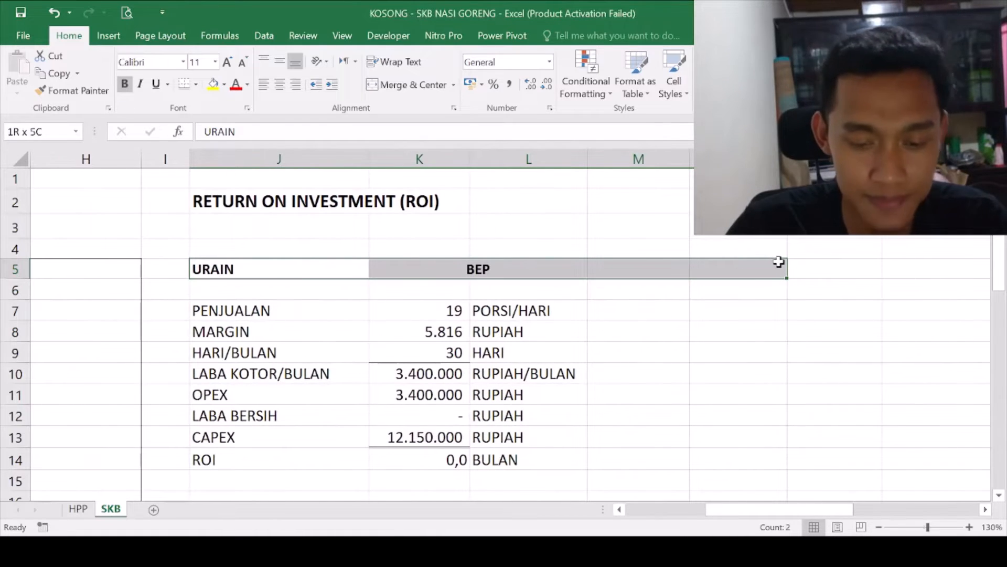
{"action": "left_click", "coordinate": [478, 270]}
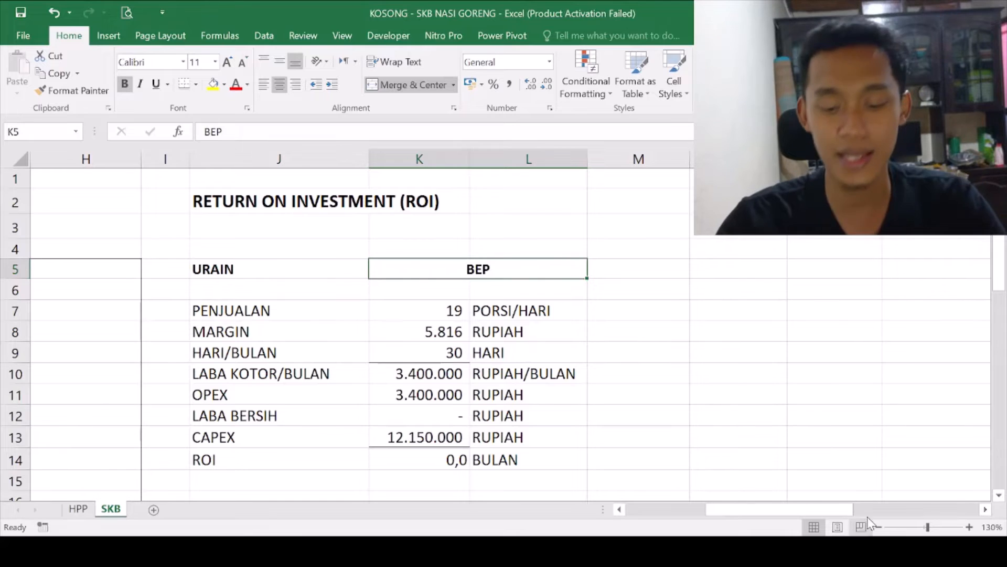
{"action": "left_click", "coordinate": [986, 509]}
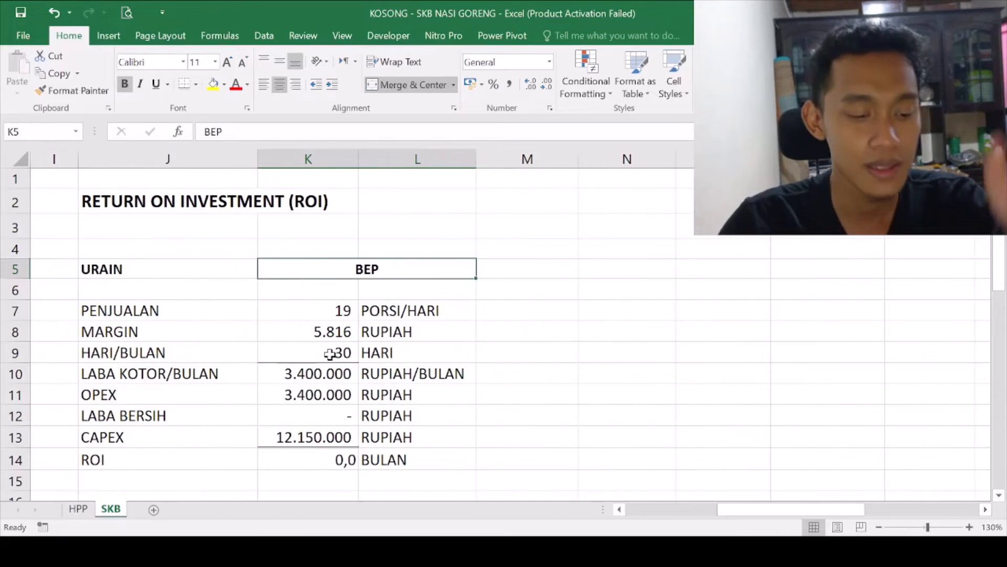
{"action": "left_click", "coordinate": [329, 434]}
{"action": "left_click", "coordinate": [328, 394]}
{"action": "left_click", "coordinate": [328, 309]}
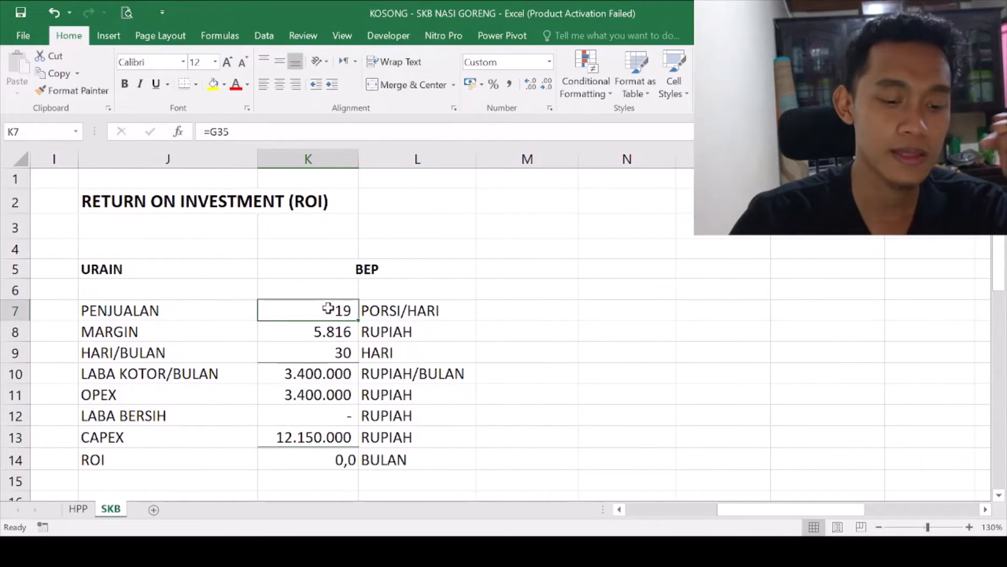
{"action": "left_click", "coordinate": [338, 268]}
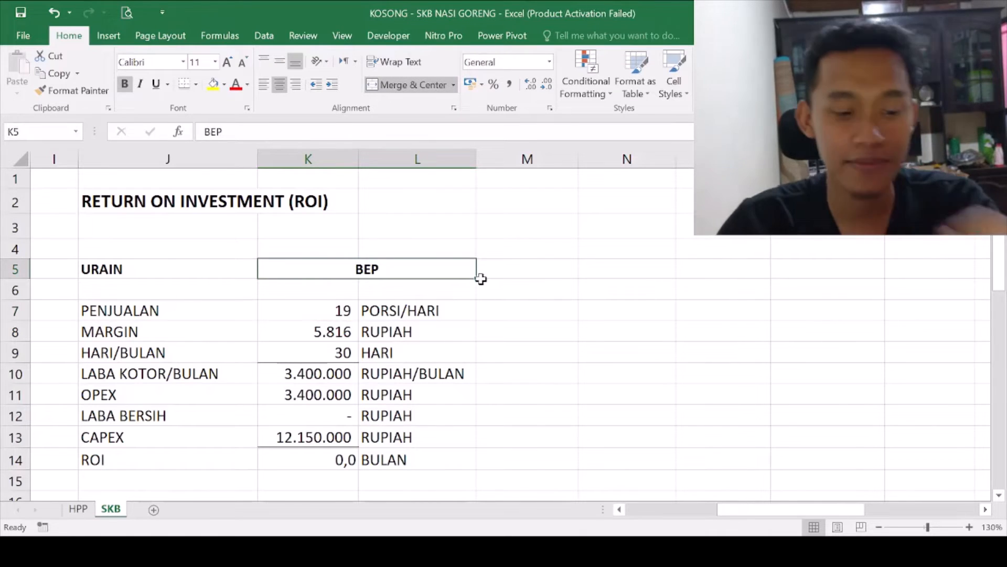
{"action": "left_click", "coordinate": [523, 304]}
{"action": "left_click", "coordinate": [326, 312]}
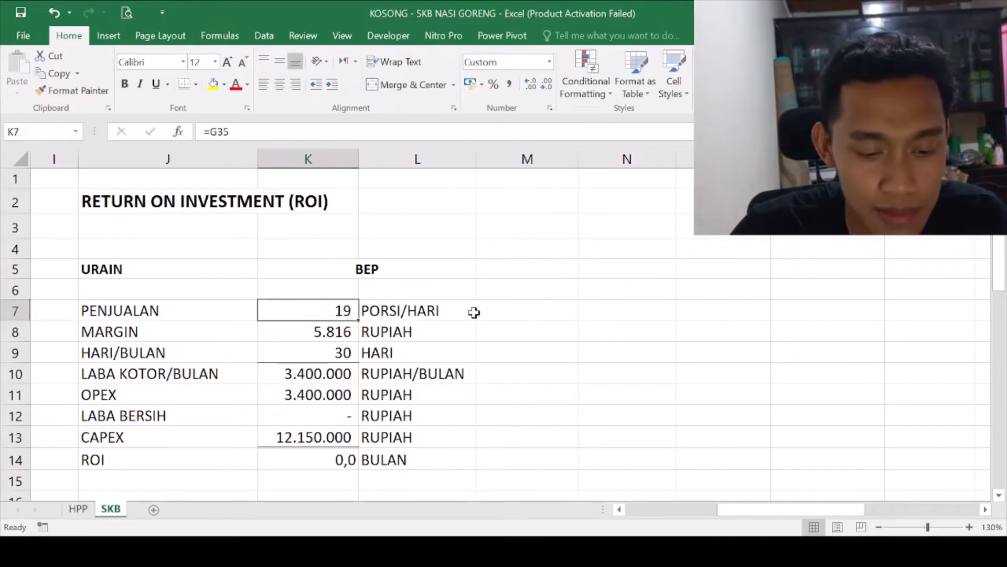
{"action": "left_click", "coordinate": [502, 323]}
- Enter 25 in M7 as the PENJUALAN figure of a second scenario beside the BEP column
{"action": "left_click", "coordinate": [517, 314]}
{"action": "key", "text": "alt+Tab"}
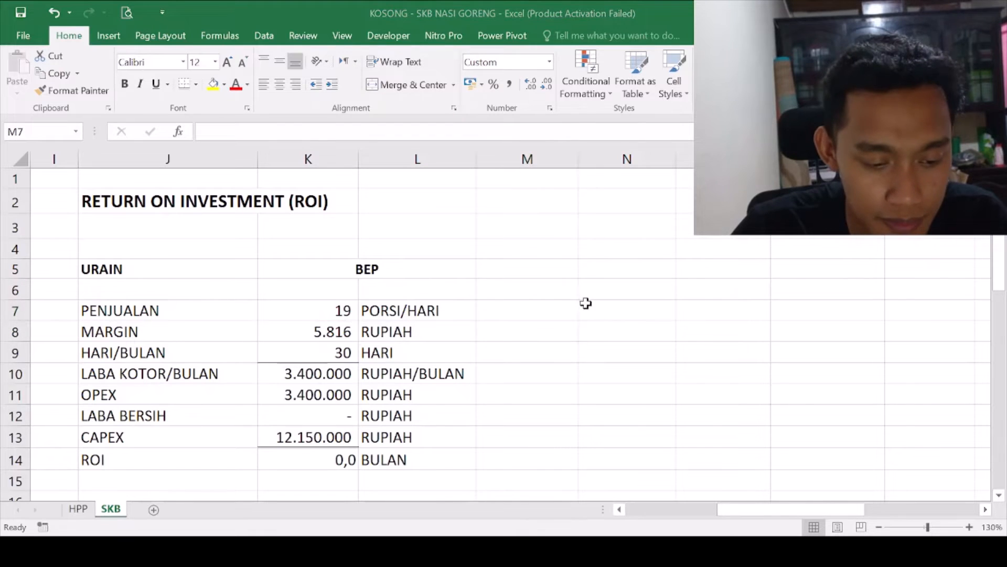
{"action": "key", "text": "alt+Tab"}
{"action": "key", "text": "alt+Tab"}
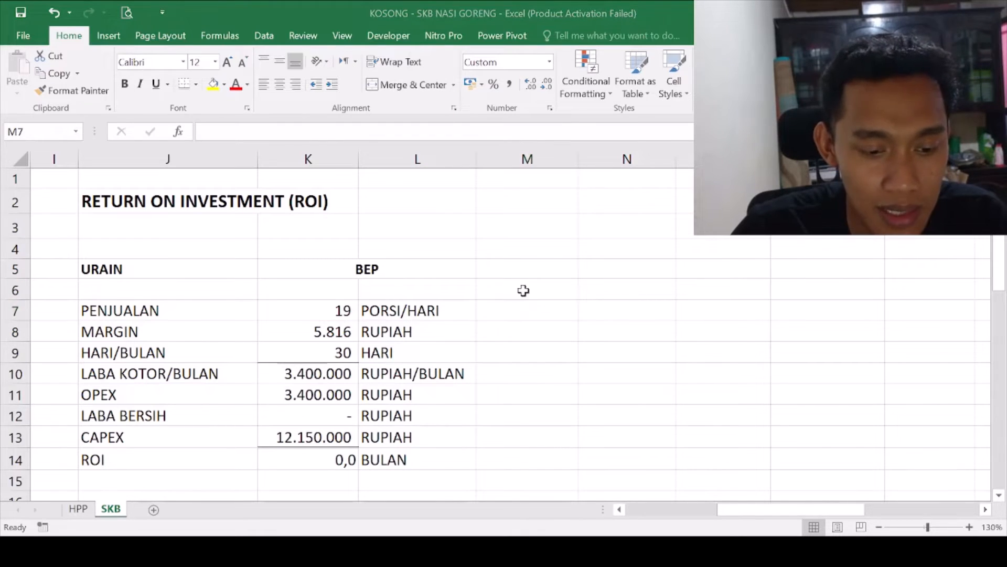
{"action": "key", "text": "alt+Tab"}
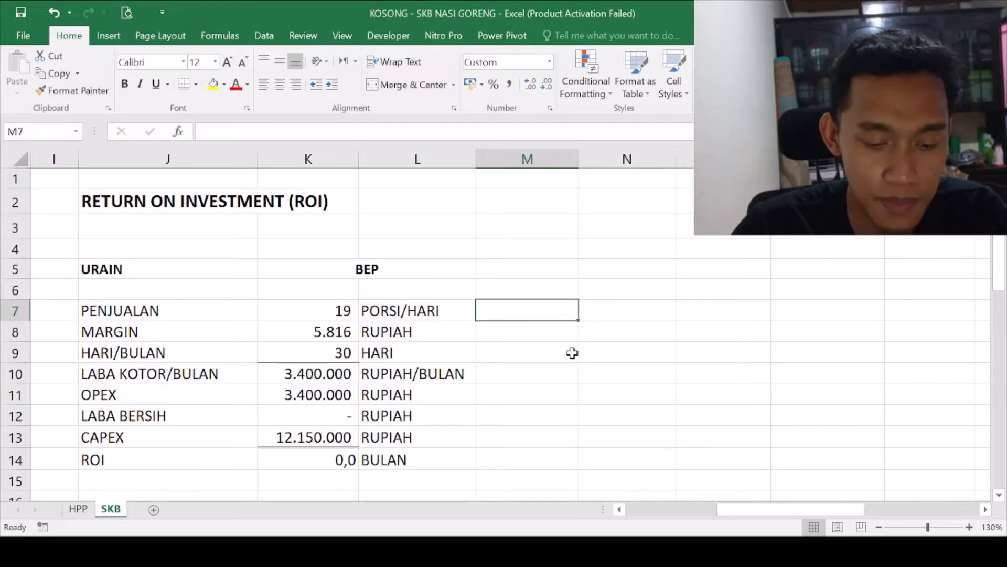
{"action": "type", "text": "25"}
{"action": "key", "text": "Tab"}
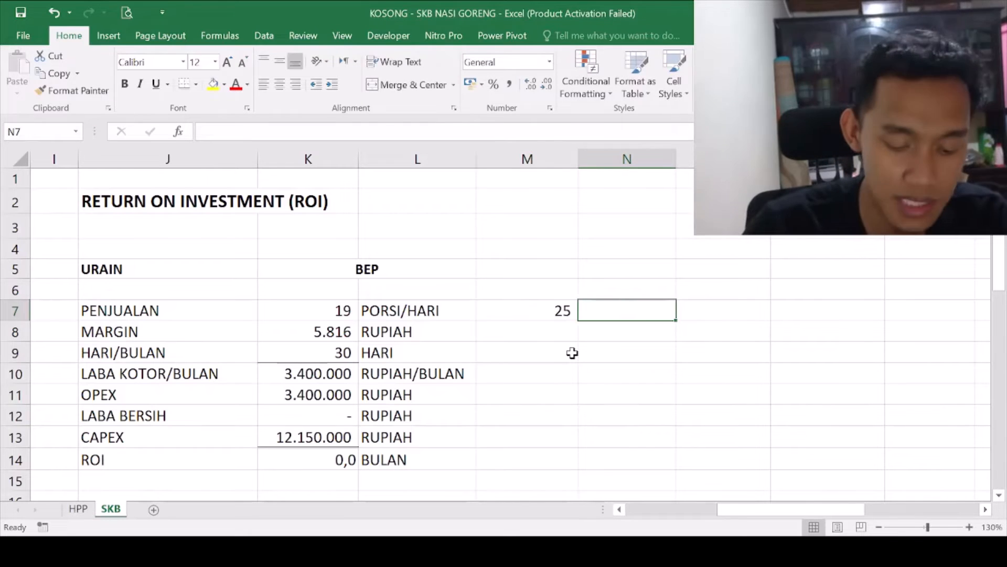
- Copy the unit PORSI/HARI from L7 into N7 beside the second scenario's PENJUALAN figure
{"action": "key", "text": "Left"}
{"action": "key", "text": "Left"}
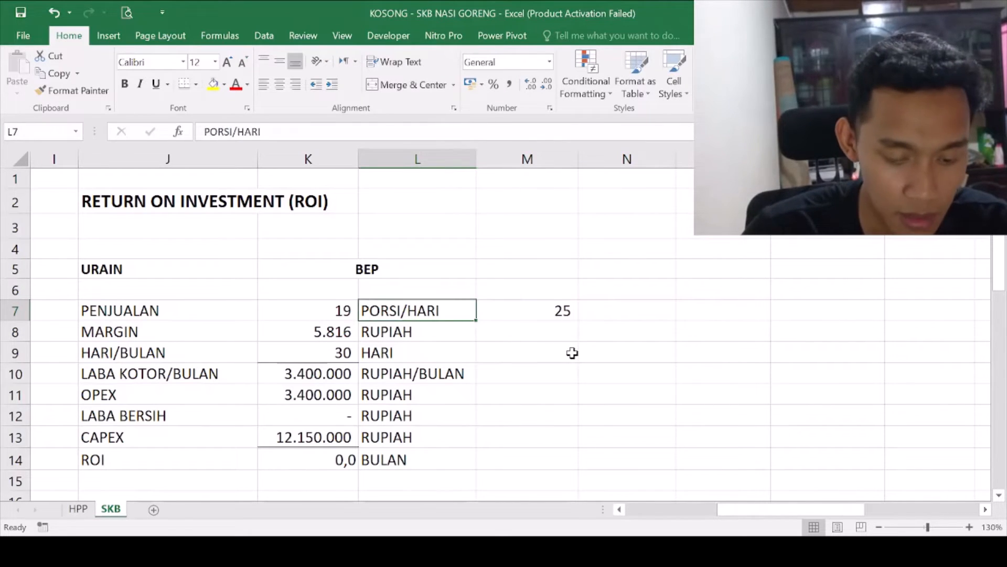
{"action": "key", "text": "ctrl+c"}
{"action": "key", "text": "Right"}
{"action": "key", "text": "Right"}
{"action": "key", "text": "ctrl+v"}
{"action": "key", "text": "Left"}
{"action": "key", "text": "Down"}
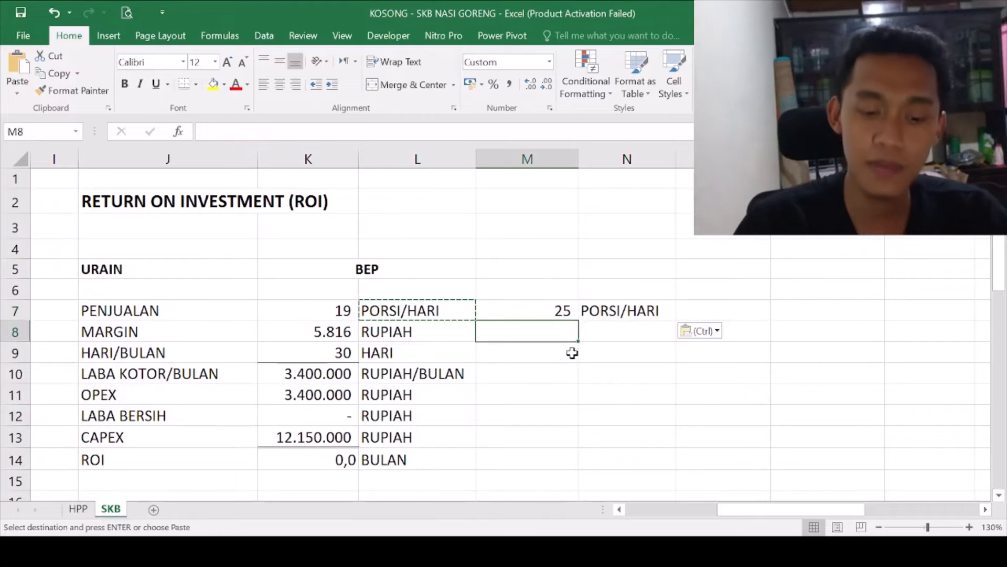
- Link the second scenario's MARGIN in M8 and HARI/BULAN in M9 to the BEP values with =K8 and =K9
{"action": "key", "text": "Up"}
{"action": "left_click", "coordinate": [542, 340]}
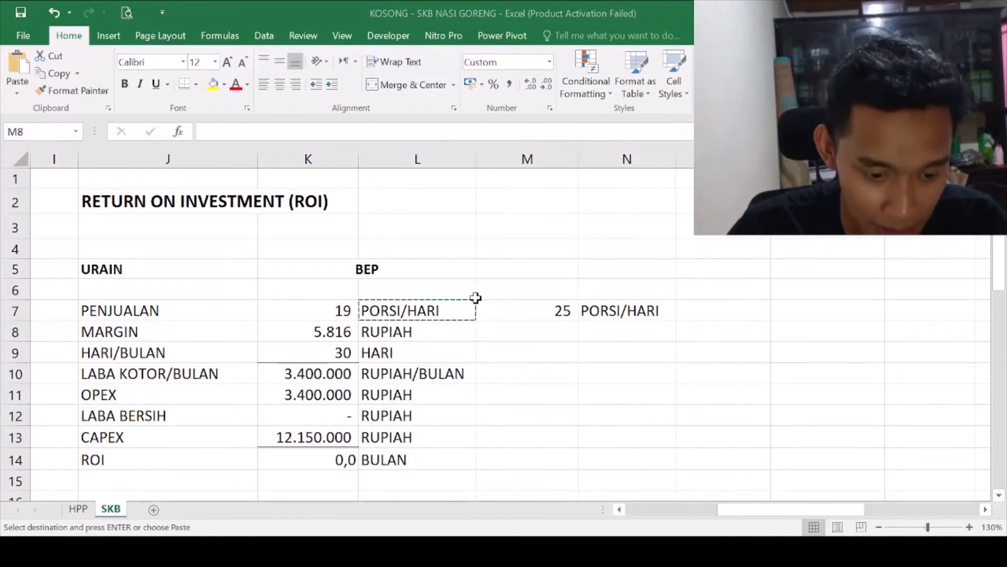
{"action": "left_click", "coordinate": [570, 337]}
{"action": "type", "text": "="}
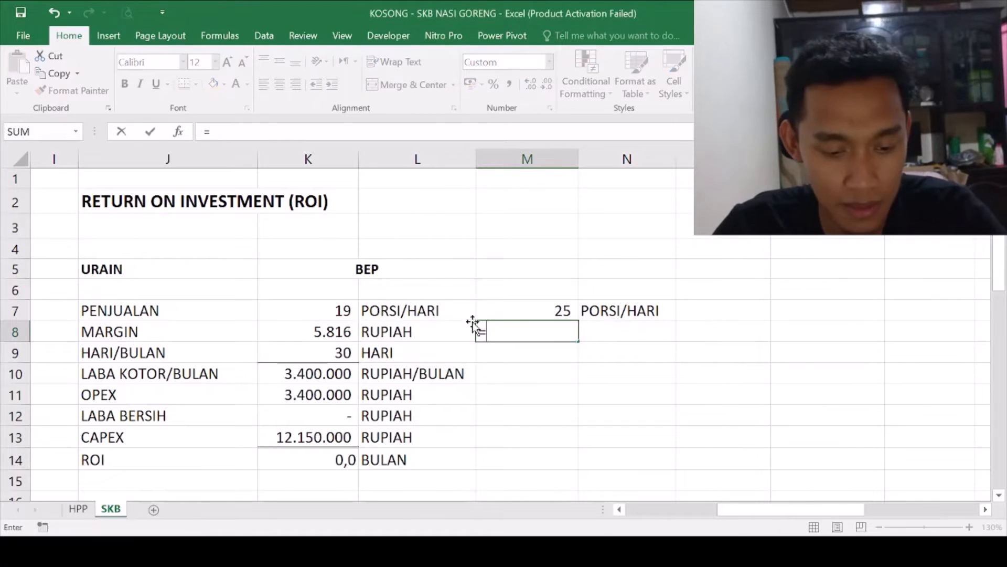
{"action": "left_click", "coordinate": [325, 330]}
{"action": "key", "text": "Return"}
{"action": "type", "text": "="}
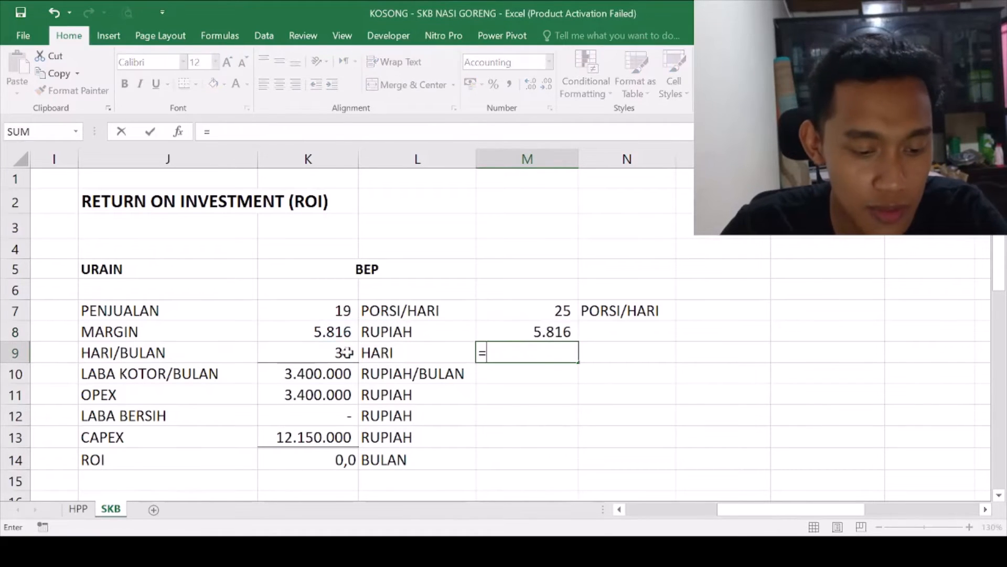
{"action": "left_click", "coordinate": [318, 350]}
{"action": "key", "text": "Return"}
- Copy the remaining units in L8:L14 into N8:N14 for the second scenario
{"action": "left_click_drag", "start_coordinate": [457, 335], "coordinate": [391, 458]}
{"action": "key", "text": "ctrl+c"}
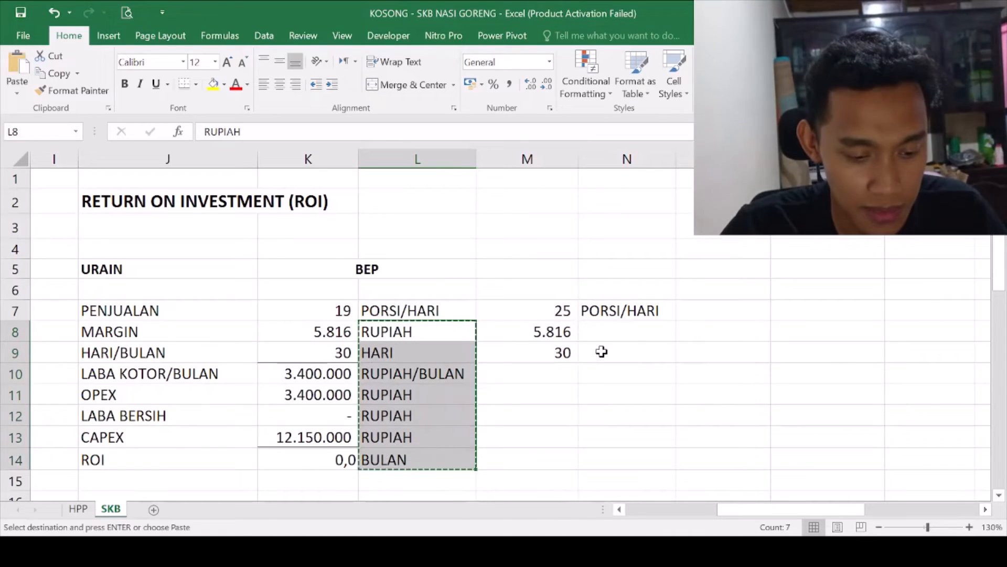
{"action": "left_click", "coordinate": [625, 329]}
{"action": "key", "text": "ctrl+v"}
- Add a bottom border under the second scenario's HARI/BULAN value in M9
{"action": "left_click", "coordinate": [562, 355]}
{"action": "left_click", "coordinate": [555, 373]}
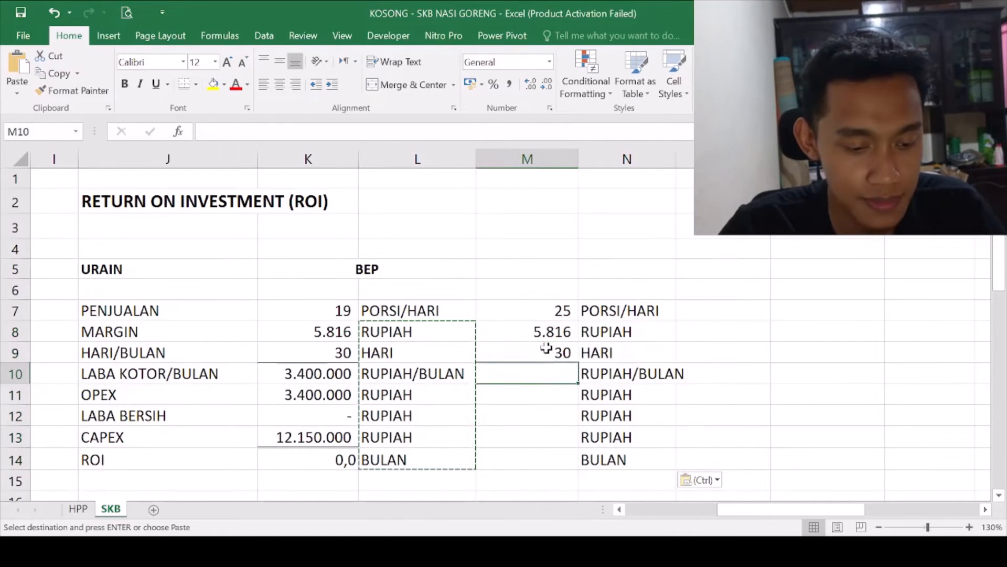
{"action": "left_click", "coordinate": [546, 349]}
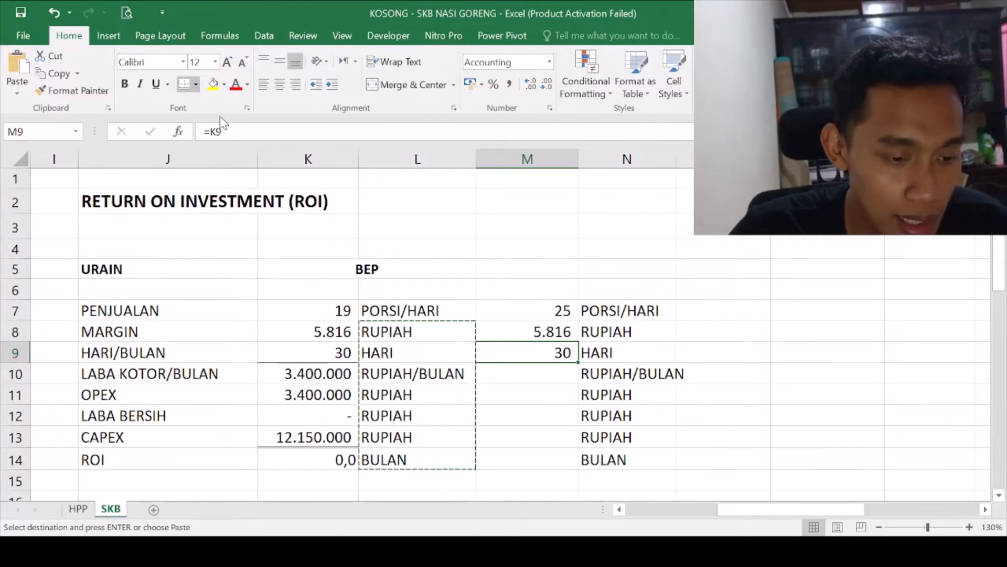
{"action": "key", "text": "Escape"}
{"action": "left_click", "coordinate": [508, 383]}
{"action": "left_click", "coordinate": [546, 437]}
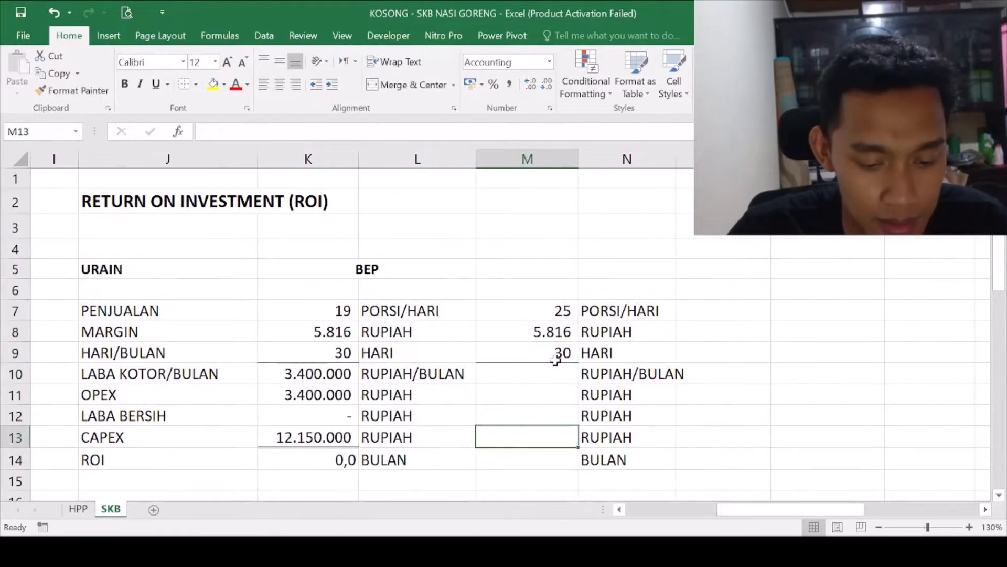
{"action": "left_click", "coordinate": [543, 351]}
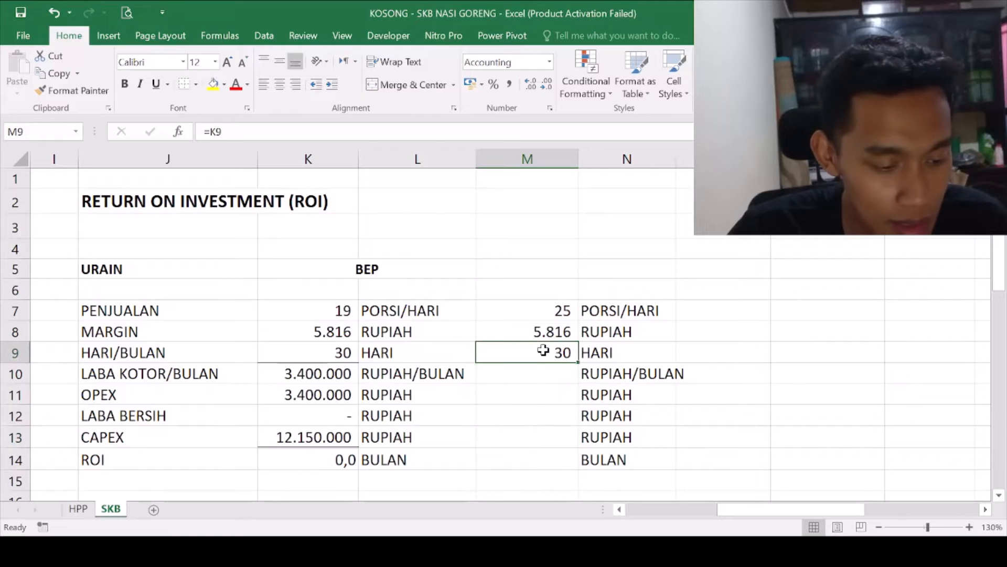
{"action": "left_click", "coordinate": [508, 325]}
{"action": "left_click", "coordinate": [531, 348]}
- Calculate the second scenario's LABA KOTOR/BULAN in M10 with the formula =M7*M8*M9
{"action": "left_click", "coordinate": [548, 376]}
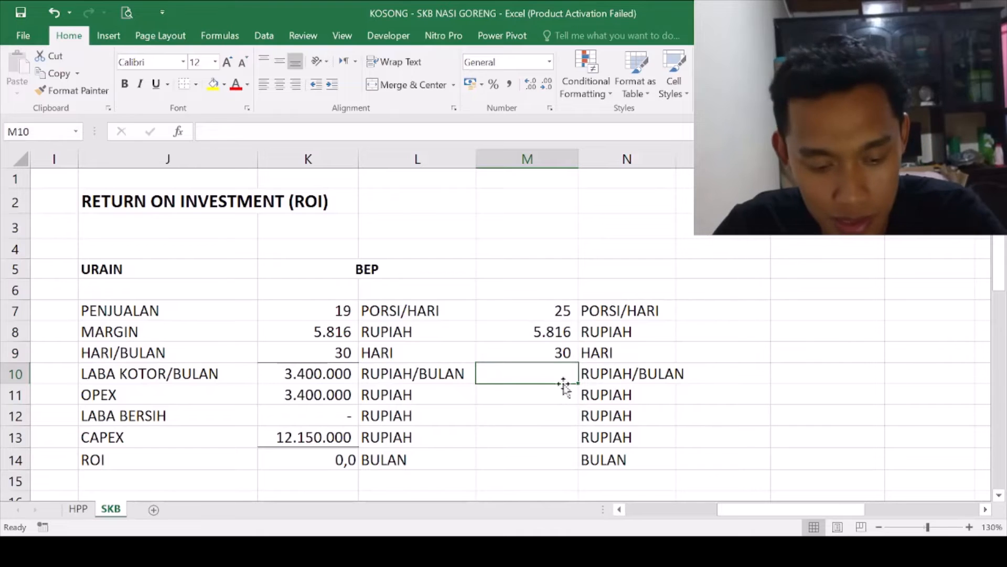
{"action": "type", "text": "="}
{"action": "left_click", "coordinate": [554, 308]}
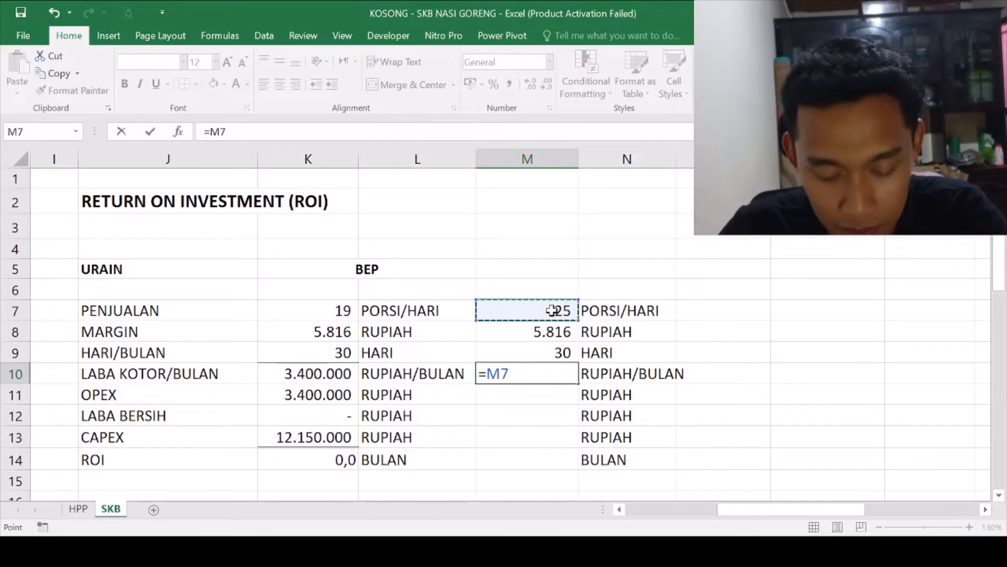
{"action": "type", "text": "*"}
{"action": "left_click", "coordinate": [555, 332]}
{"action": "type", "text": "*"}
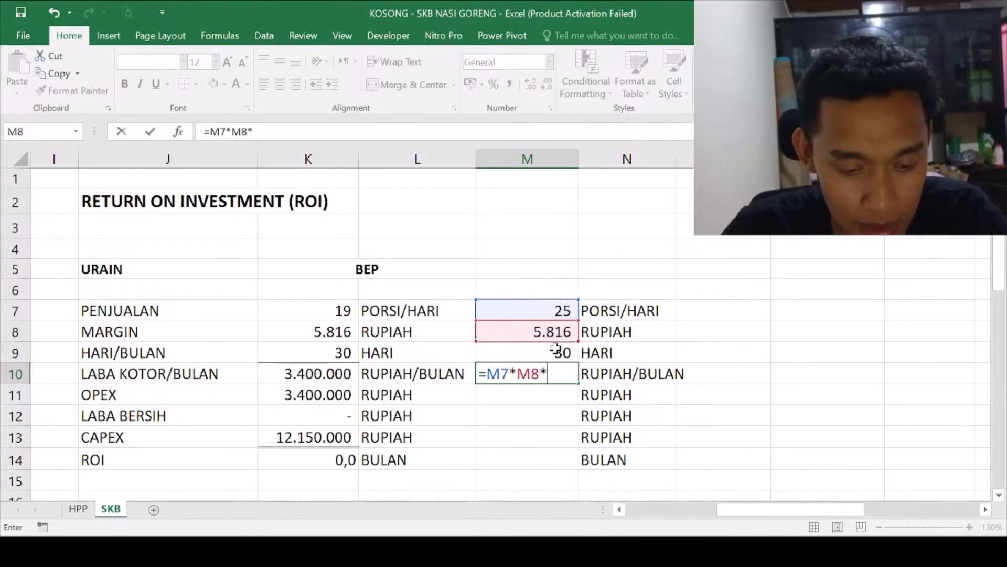
{"action": "left_click", "coordinate": [555, 351]}
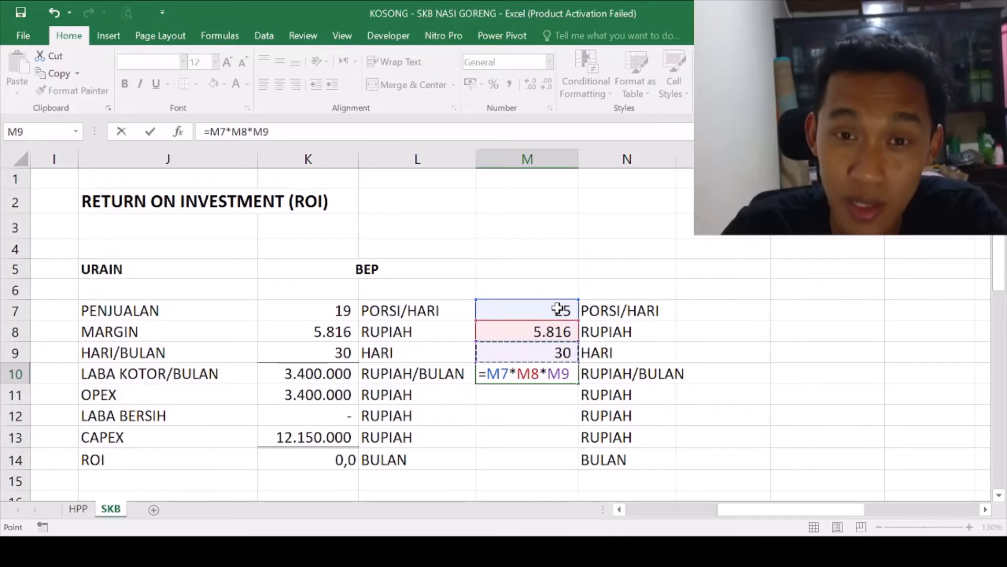
{"action": "key", "text": "Return"}
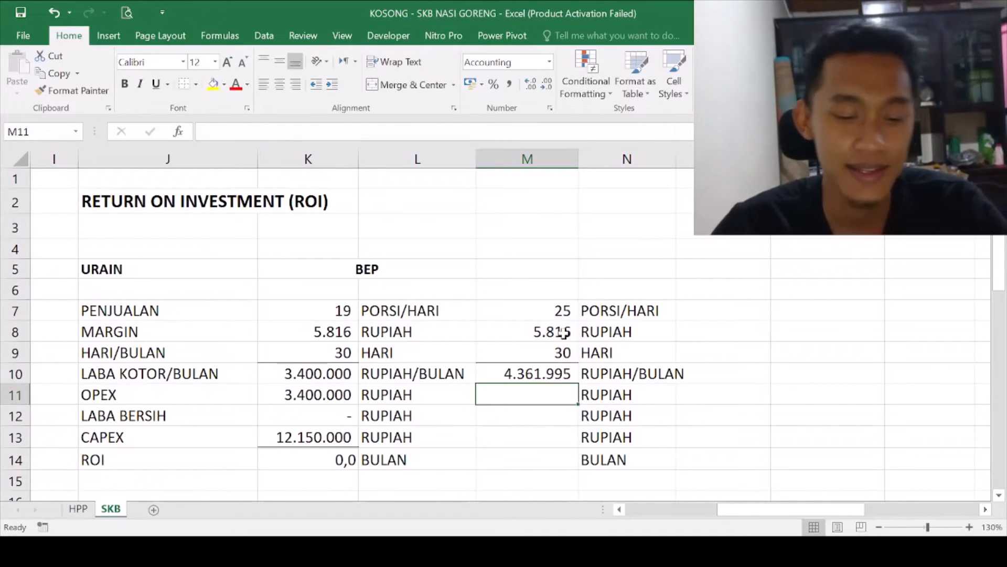
{"action": "scroll", "coordinate": [562, 376], "scroll_direction": "down", "scroll_amount": 1}
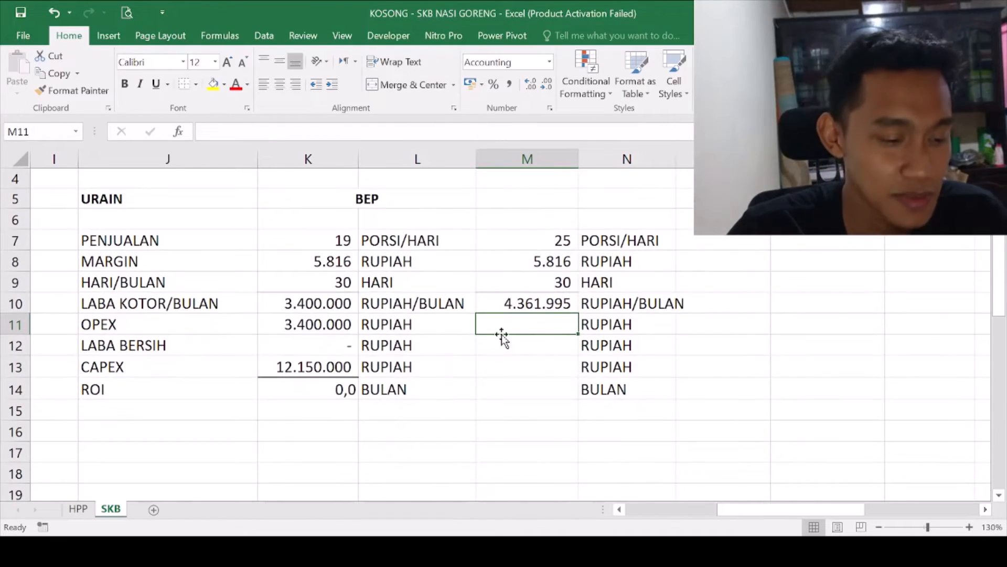
- Link the second scenario's OPEX in M11 with =K11 and add a bottom border under K11 and M11
{"action": "left_click", "coordinate": [520, 299]}
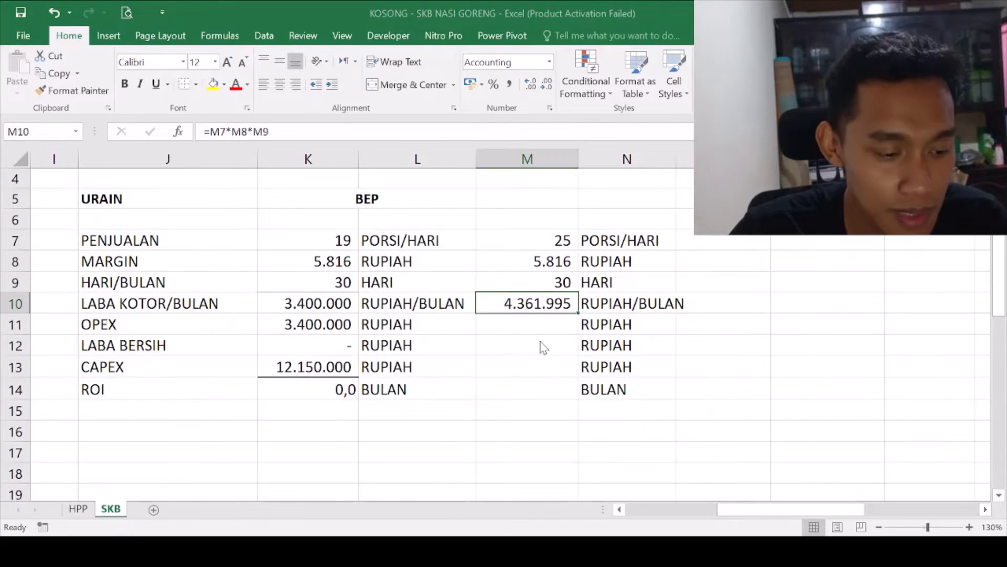
{"action": "left_click", "coordinate": [507, 323]}
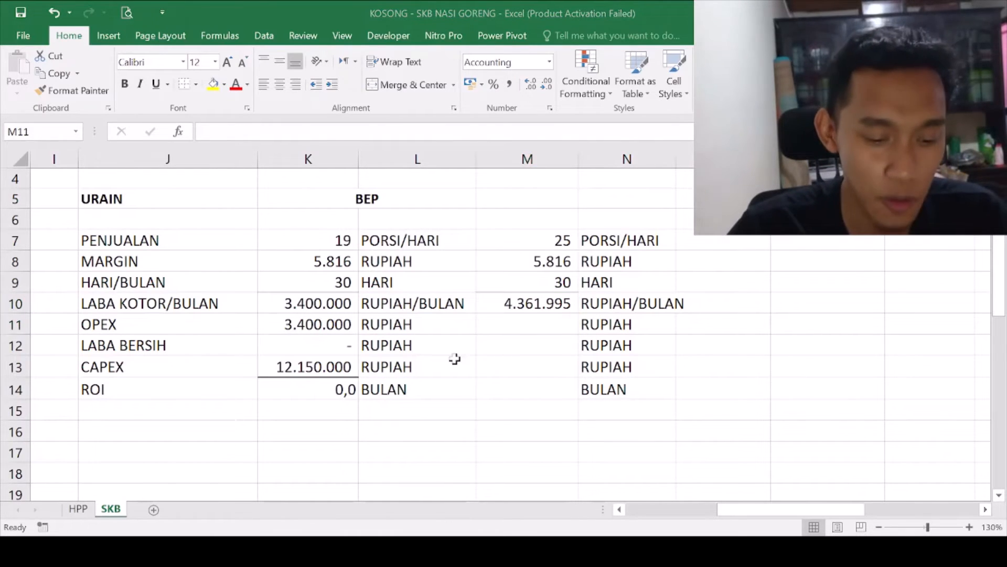
{"action": "type", "text": "="}
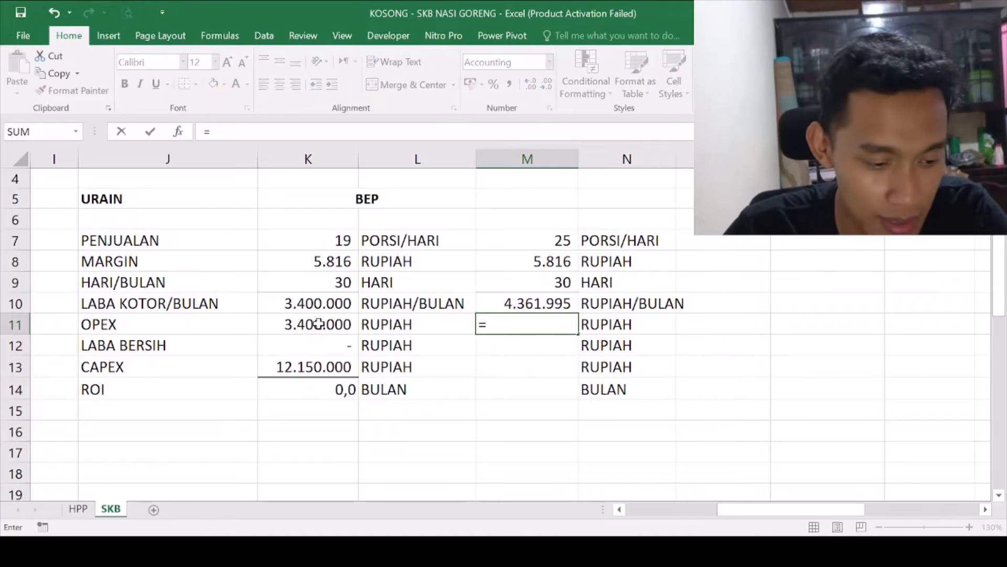
{"action": "left_click", "coordinate": [345, 330]}
{"action": "key", "text": "Return"}
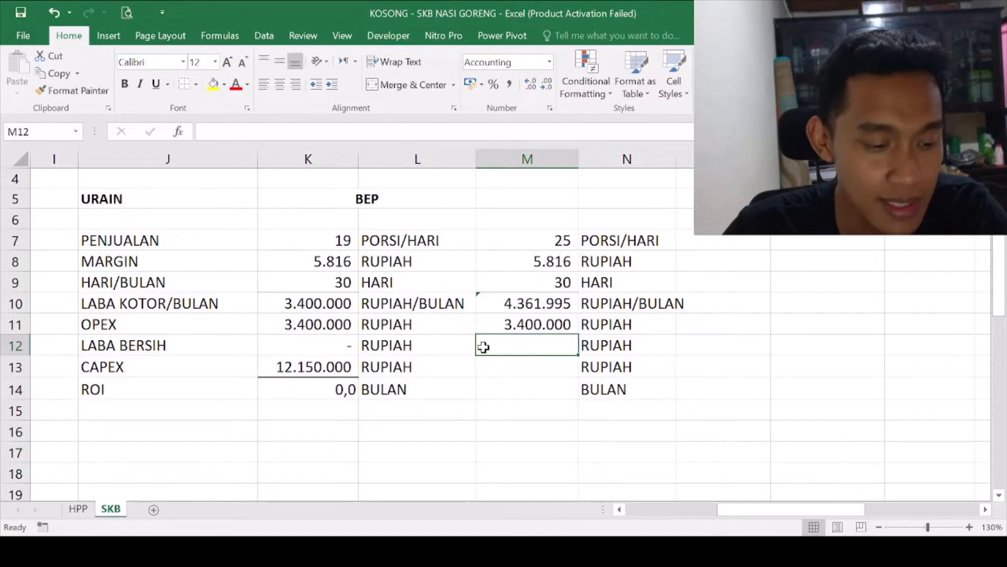
{"action": "left_click", "coordinate": [309, 330]}
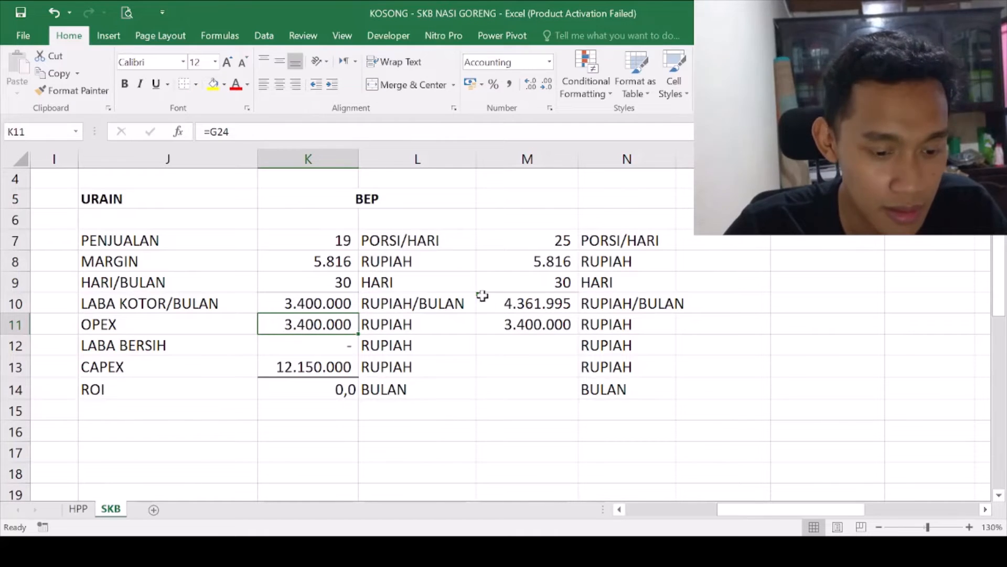
{"action": "left_click", "coordinate": [512, 323]}
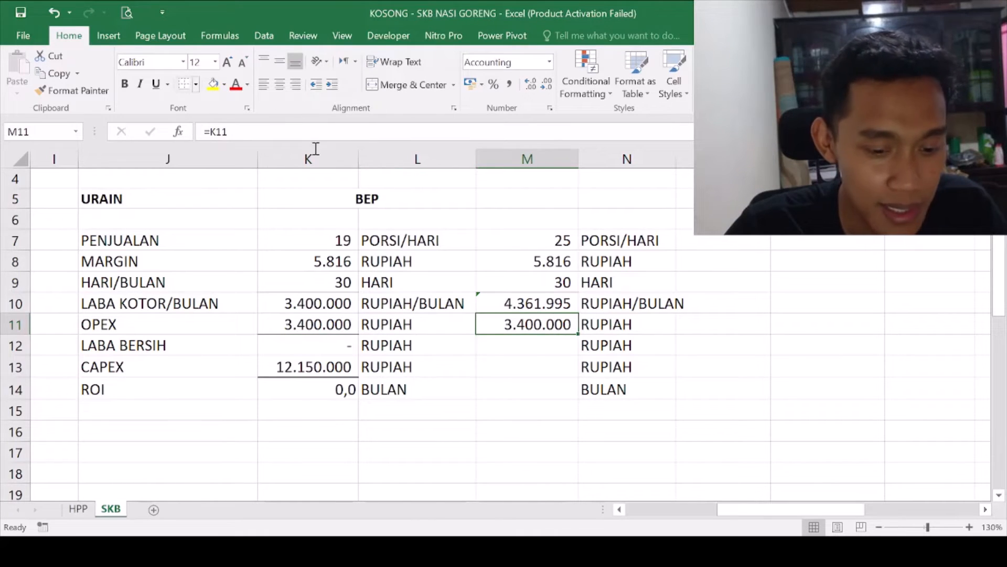
- Calculate the second scenario's LABA BERSIH in M12 with the formula =M10-M11
{"action": "left_click", "coordinate": [524, 348]}
{"action": "type", "text": "="}
{"action": "left_click", "coordinate": [533, 303]}
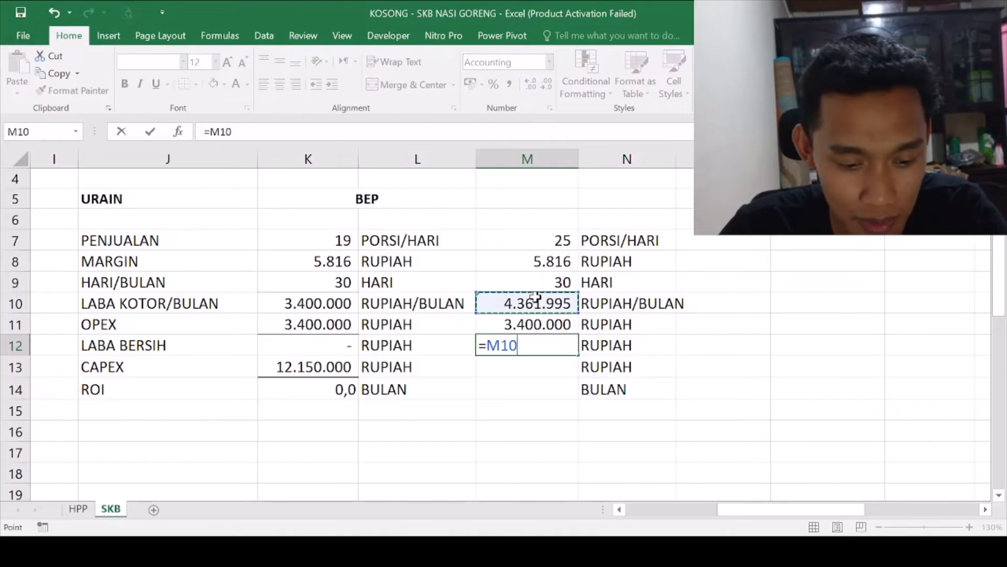
{"action": "type", "text": "-"}
{"action": "left_click", "coordinate": [545, 323]}
{"action": "key", "text": "Return"}
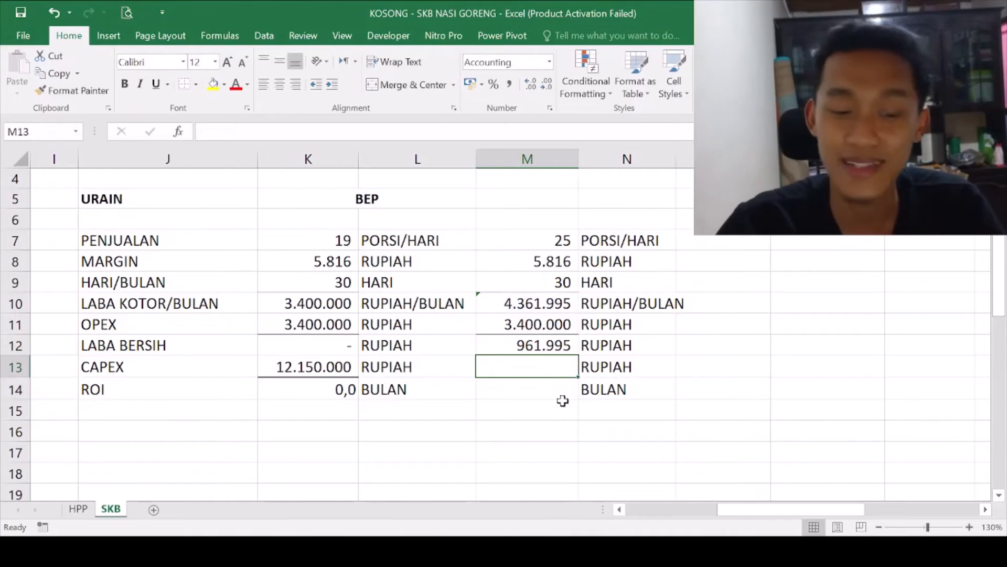
{"action": "left_click", "coordinate": [544, 341]}
{"action": "left_click", "coordinate": [503, 365]}
{"action": "left_click", "coordinate": [551, 343]}
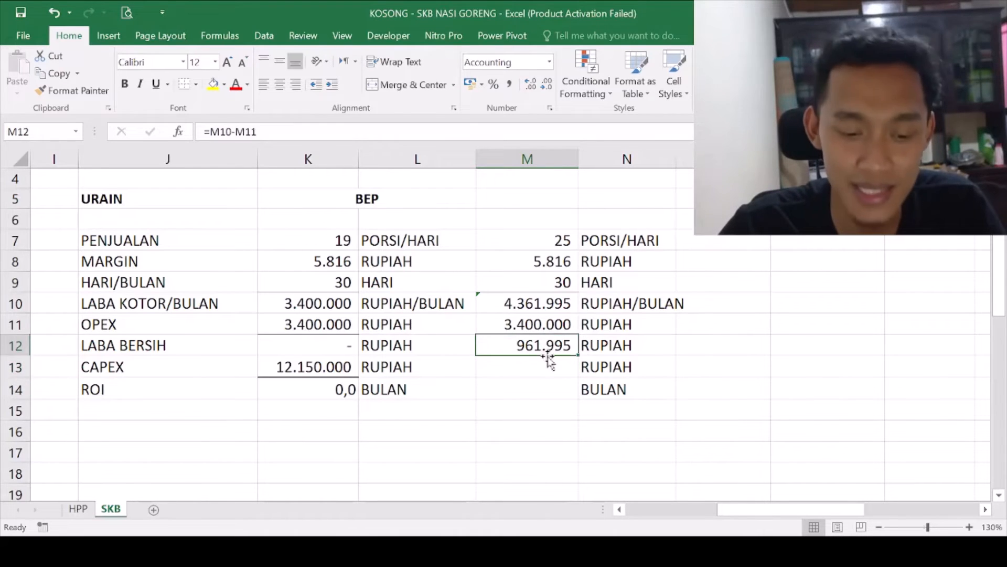
- Link the second scenario's CAPEX in M13 to the BEP value with =K13
{"action": "left_click", "coordinate": [543, 362]}
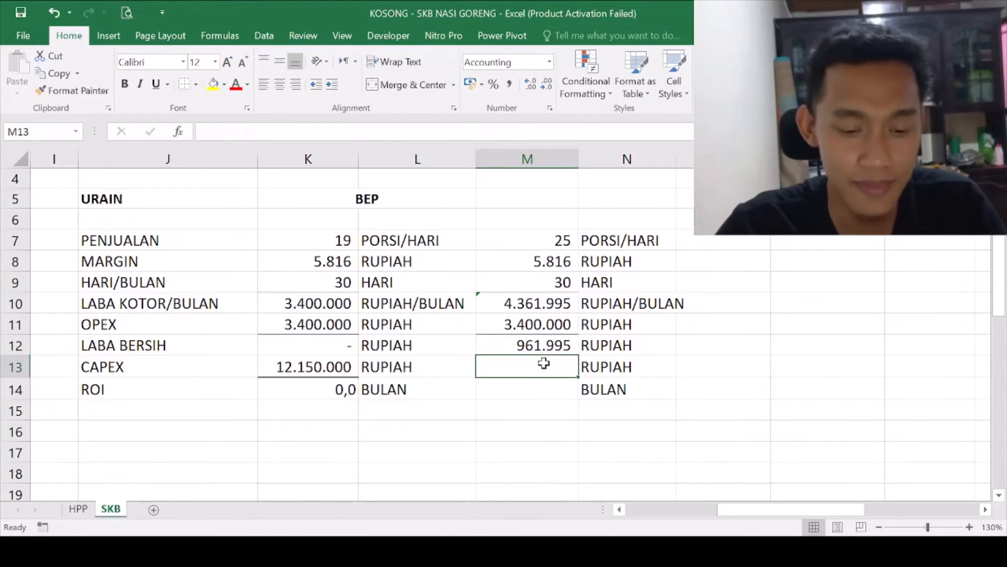
{"action": "type", "text": "="}
{"action": "left_click", "coordinate": [299, 366]}
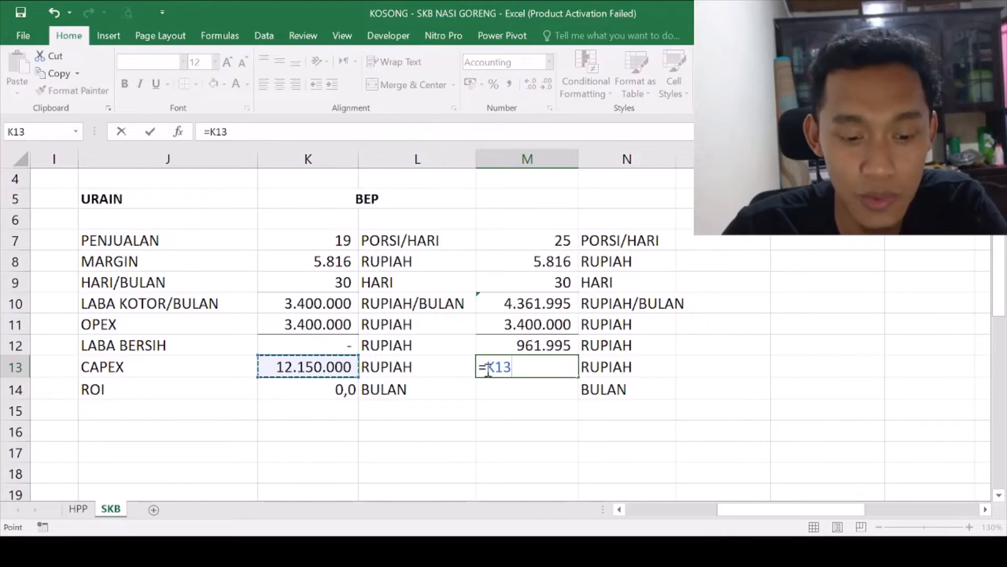
{"action": "key", "text": "Return"}
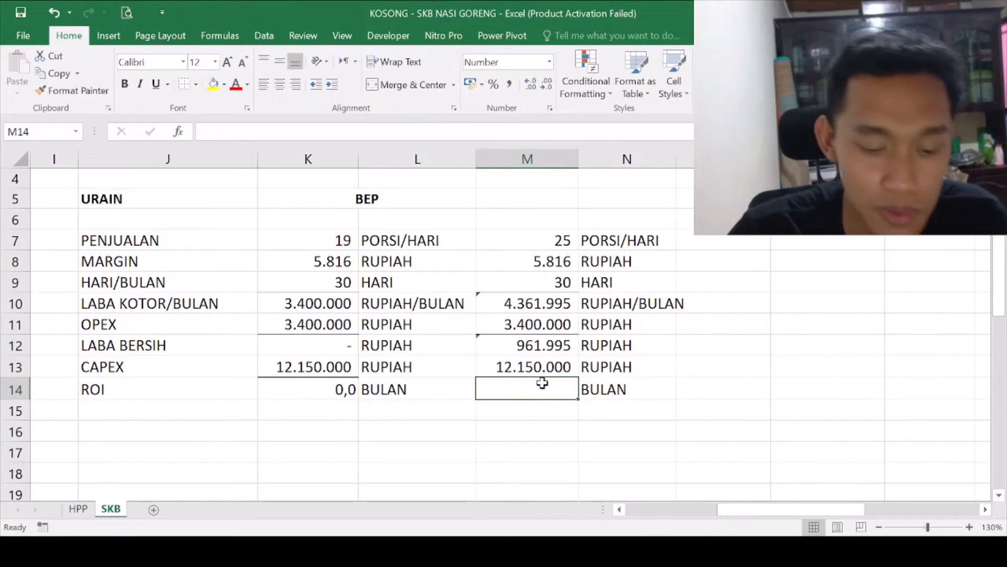
- Add a heavier bottom border under the second scenario's CAPEX value in M13, matching the one under K13
{"action": "key", "text": "Return"}
{"action": "left_click", "coordinate": [517, 391]}
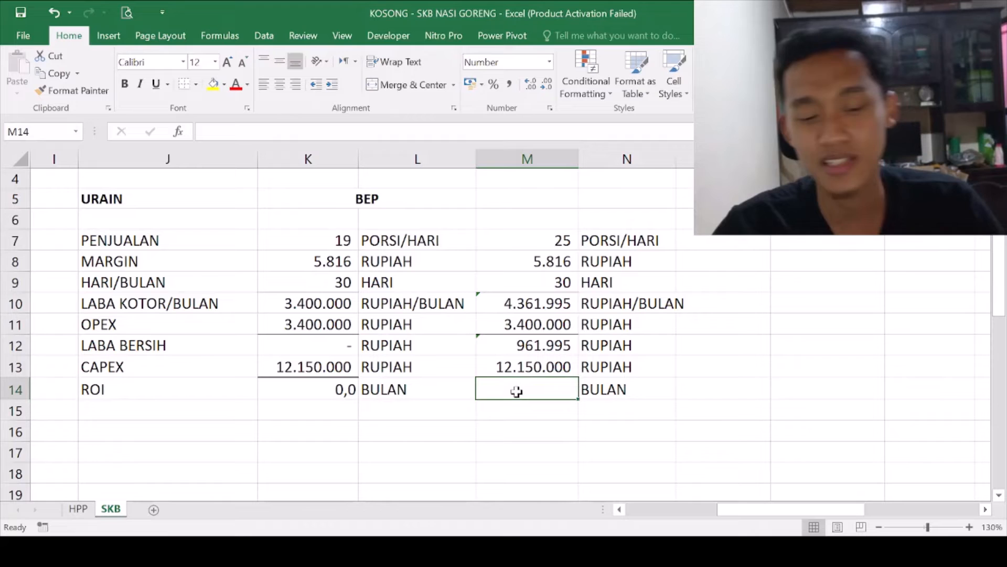
{"action": "left_click", "coordinate": [536, 348]}
{"action": "left_click", "coordinate": [547, 369]}
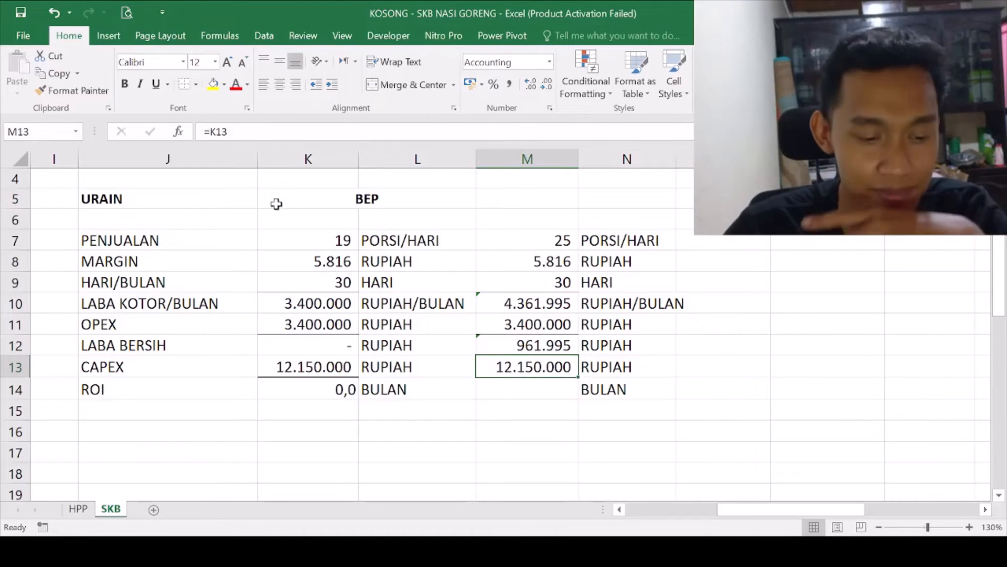
{"action": "left_click", "coordinate": [196, 86]}
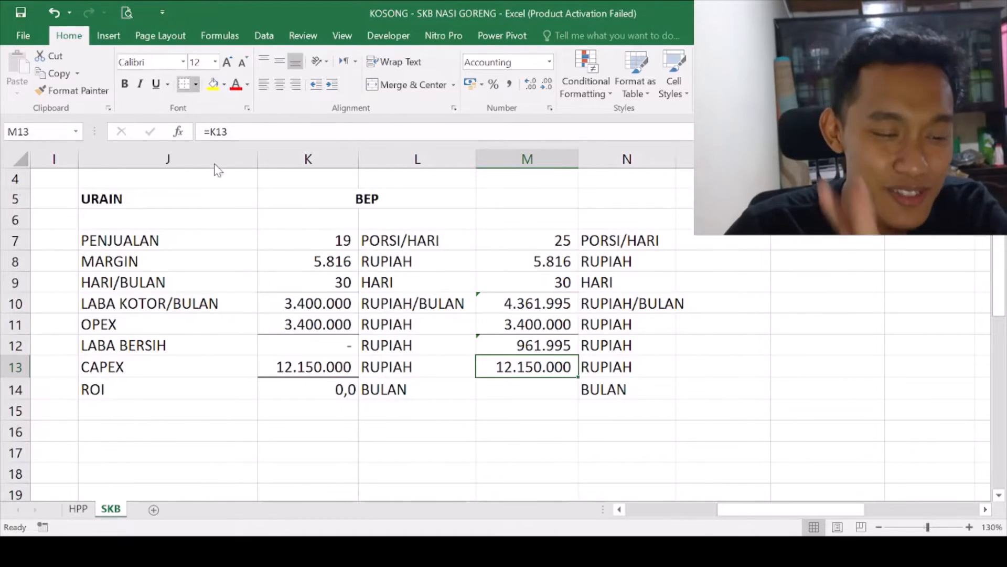
{"action": "left_click", "coordinate": [217, 284]}
- Calculate the second scenario's ROI in M14 by dividing CAPEX by net profit with =M13/M12
{"action": "left_click", "coordinate": [533, 393]}
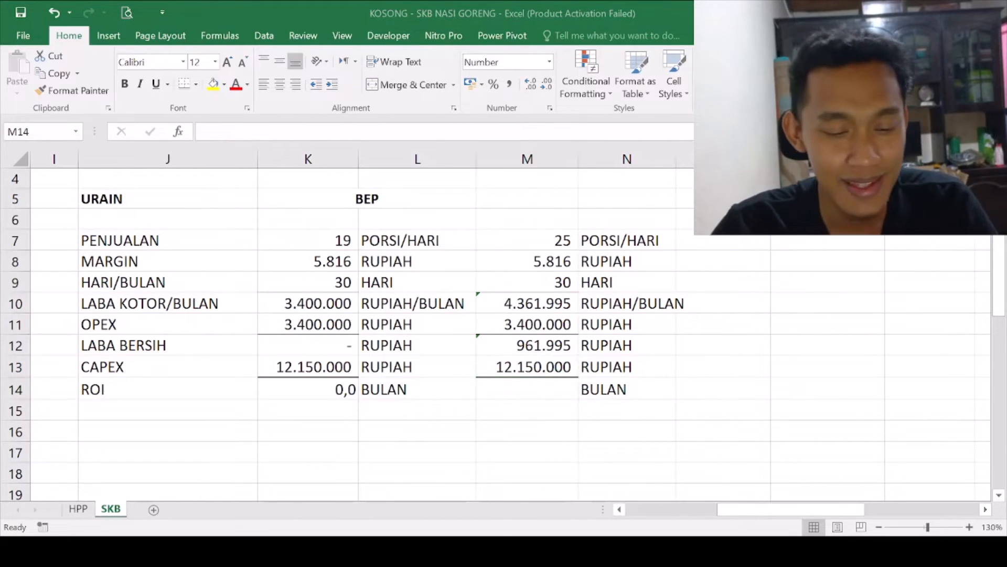
{"action": "left_click", "coordinate": [565, 388]}
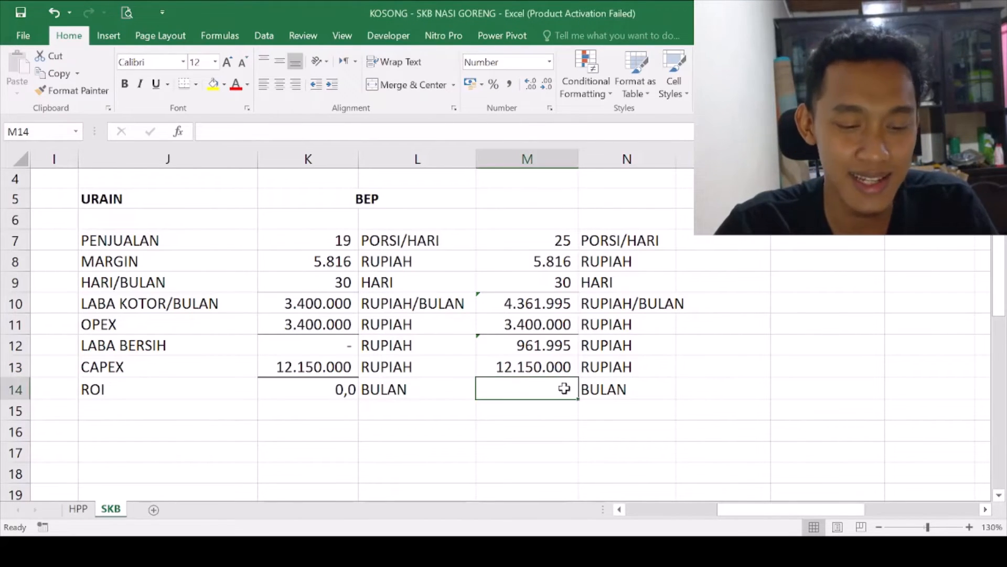
{"action": "type", "text": "="}
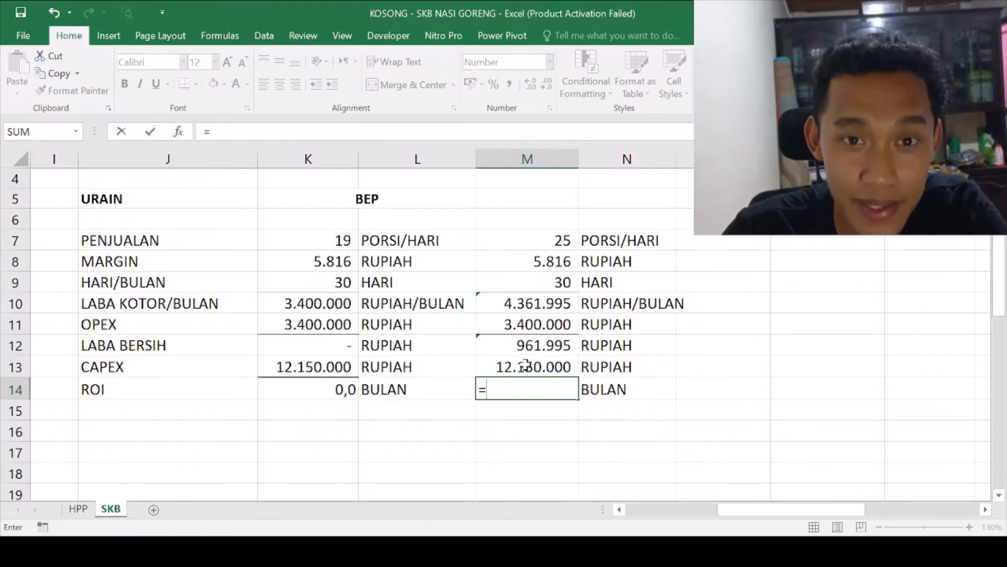
{"action": "left_click", "coordinate": [525, 366]}
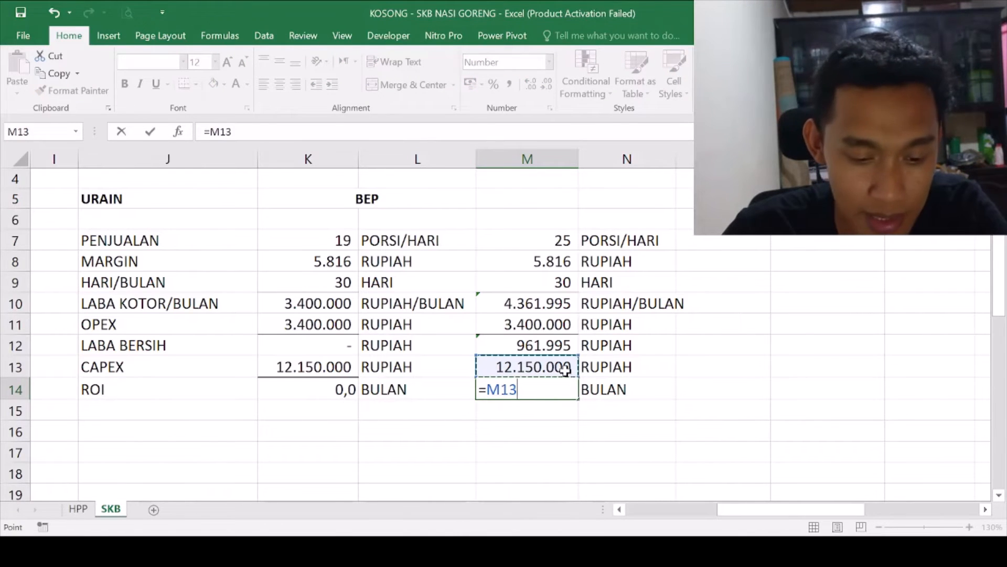
{"action": "type", "text": "/"}
{"action": "left_click", "coordinate": [550, 345]}
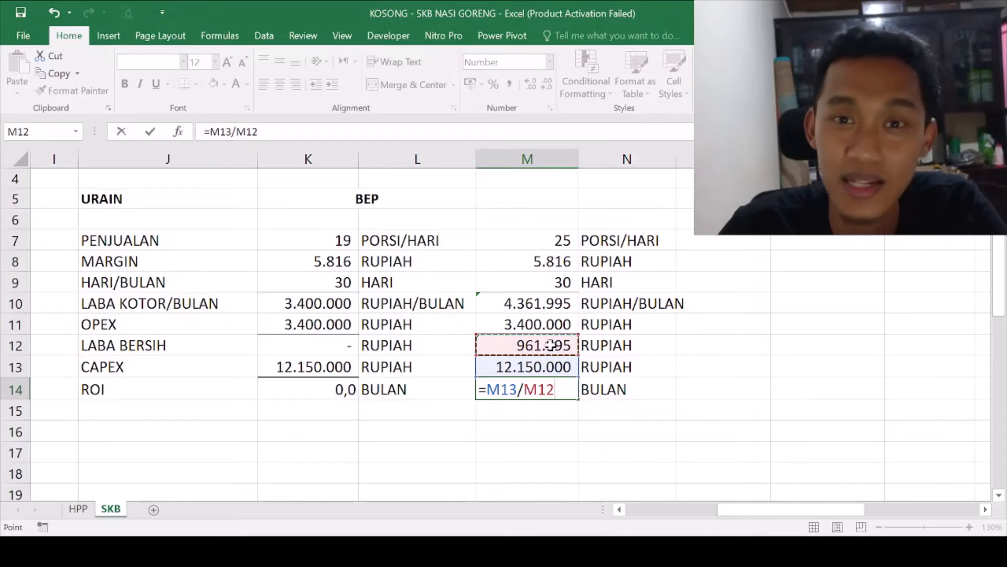
{"action": "key", "text": "Return"}
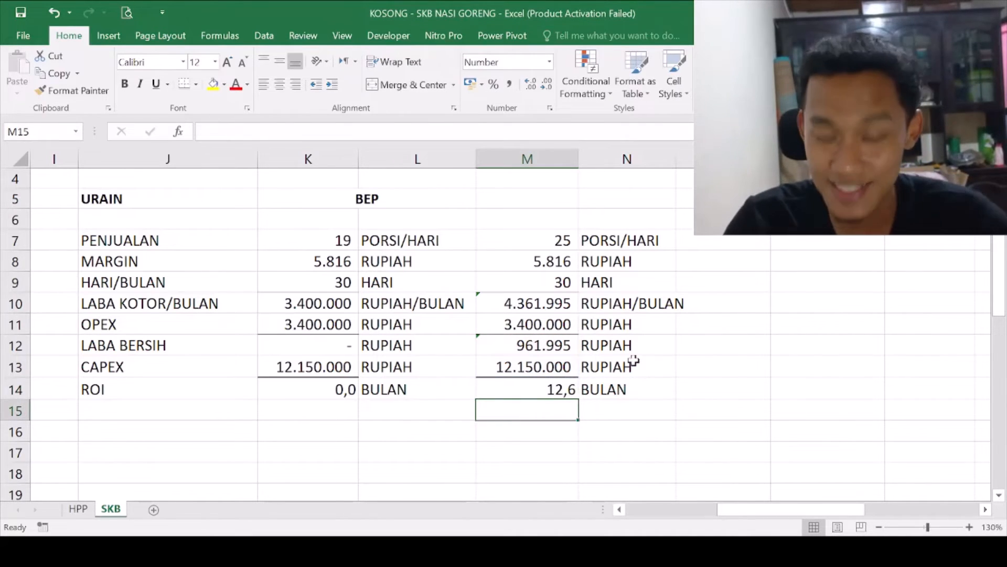
{"action": "left_click", "coordinate": [552, 389]}
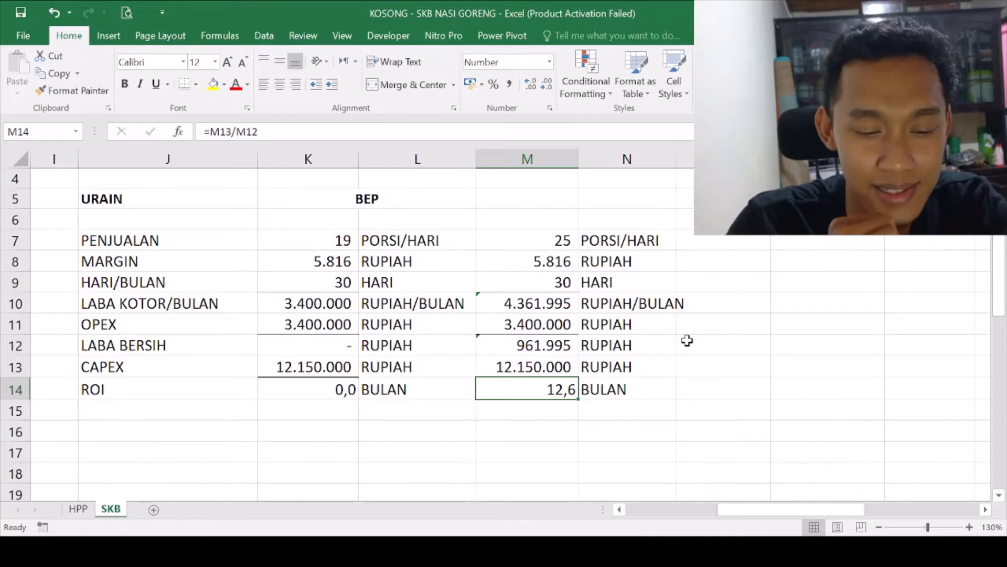
- Merge and center M5:N5 and enter the bold heading RENDAH for the second scenario
{"action": "left_click_drag", "start_coordinate": [551, 204], "coordinate": [624, 200]}
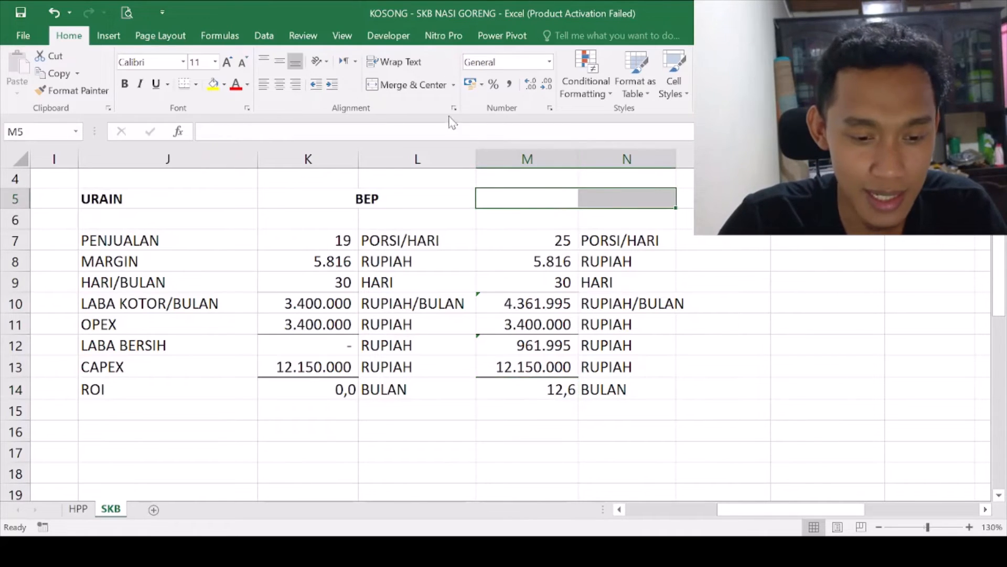
{"action": "left_click", "coordinate": [413, 87]}
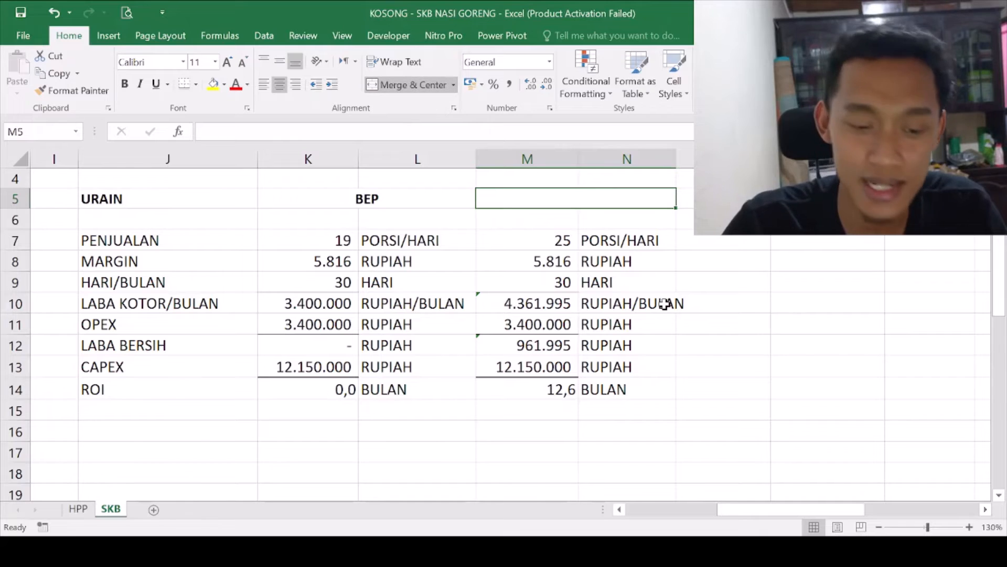
{"action": "type", "text": "RENDAH"}
{"action": "key", "text": "Return"}
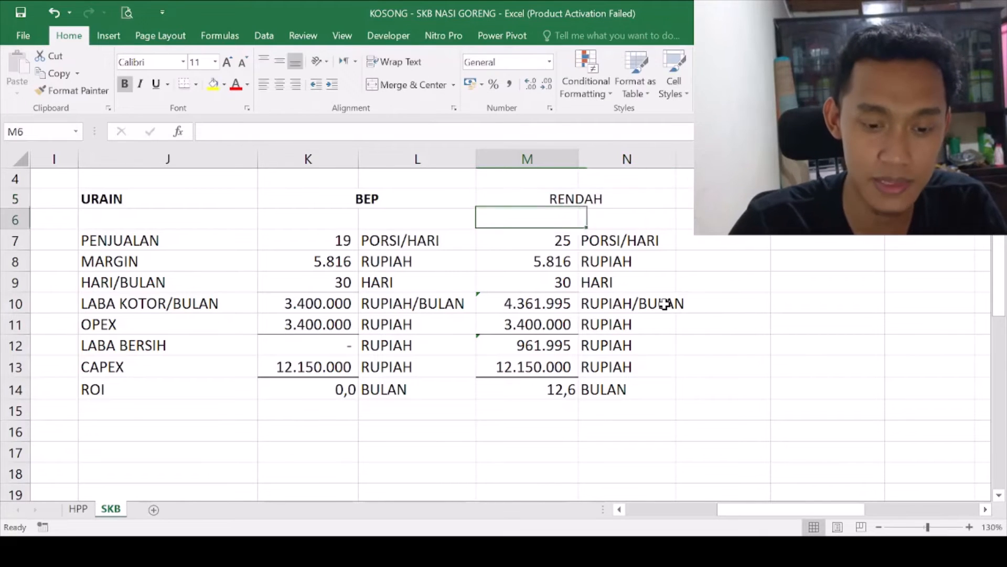
{"action": "left_click", "coordinate": [540, 199]}
{"action": "key", "text": "ctrl+b"}
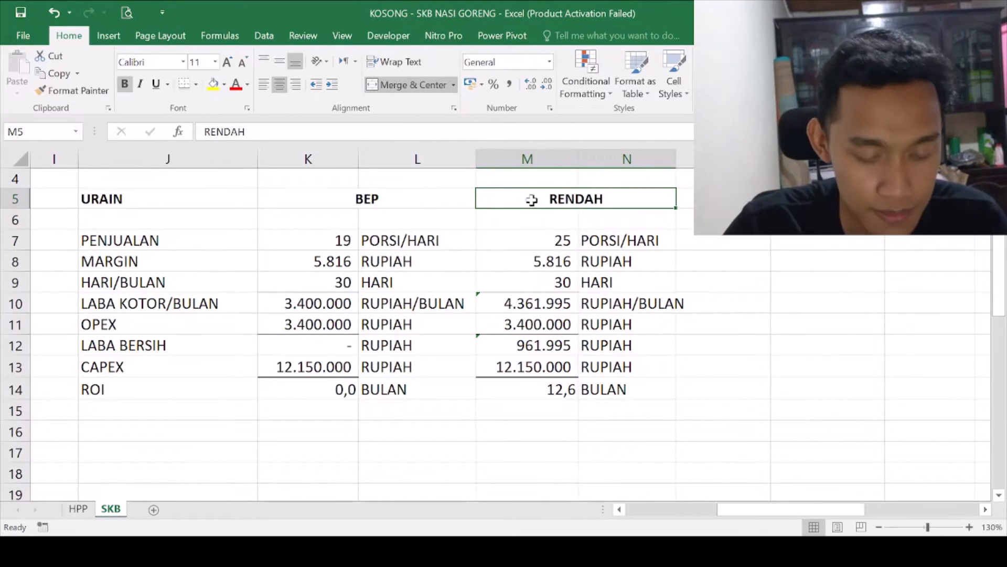
- Examine the RENDAH scenario's daily portions, margin and ROI in M7, M8 and M14
{"action": "left_click", "coordinate": [560, 237]}
{"action": "left_click", "coordinate": [559, 265]}
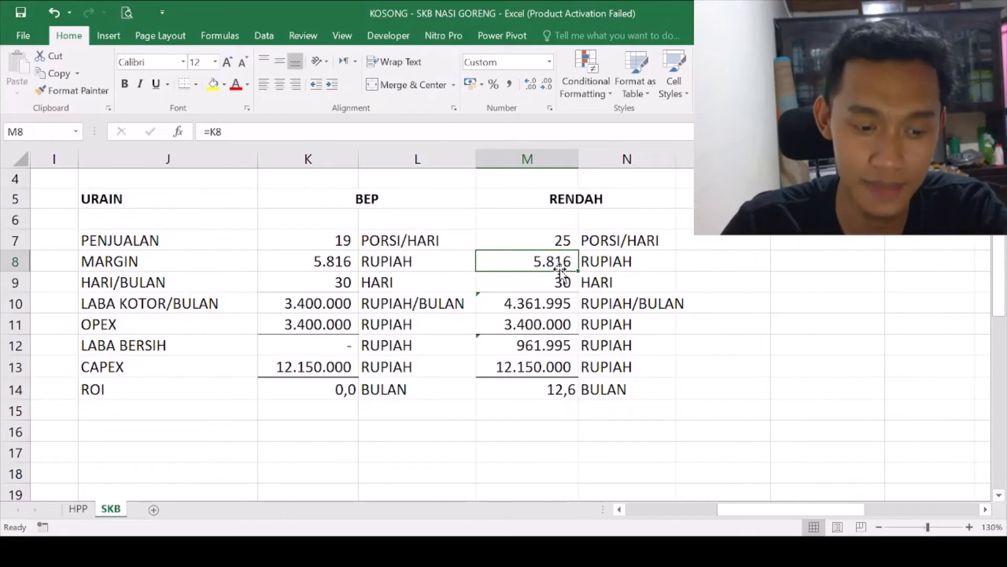
{"action": "left_click", "coordinate": [548, 234]}
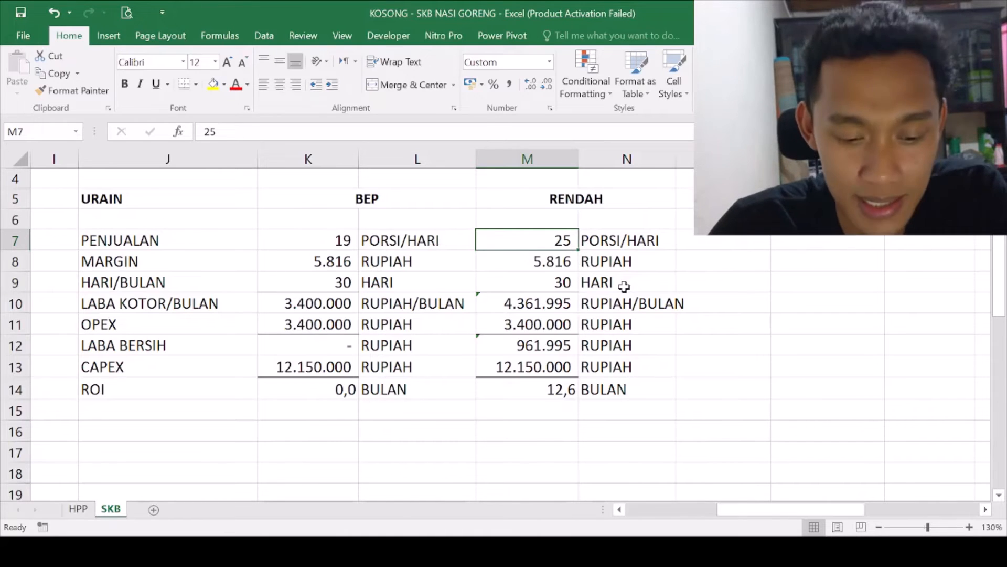
{"action": "left_click", "coordinate": [522, 388]}
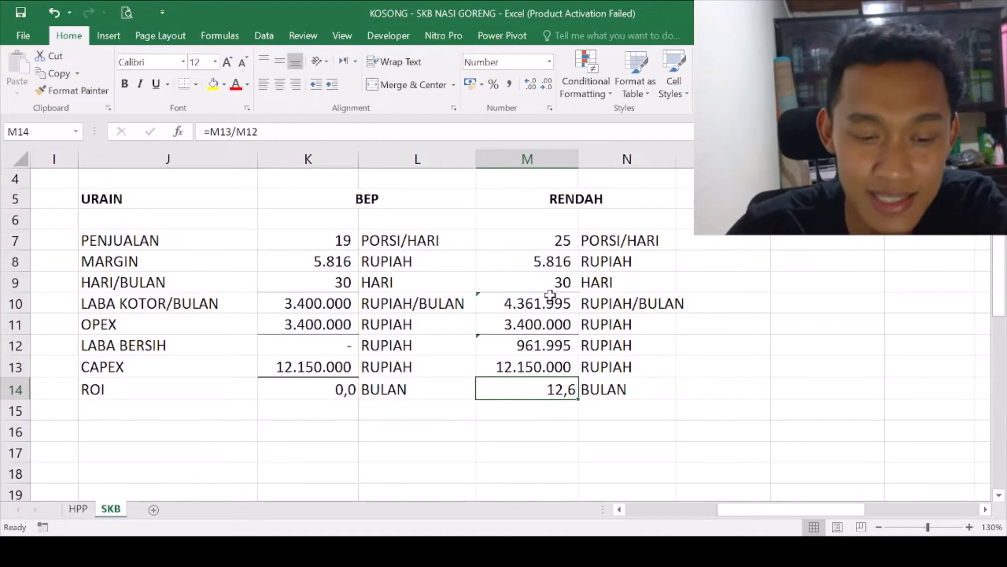
{"action": "left_click", "coordinate": [557, 238]}
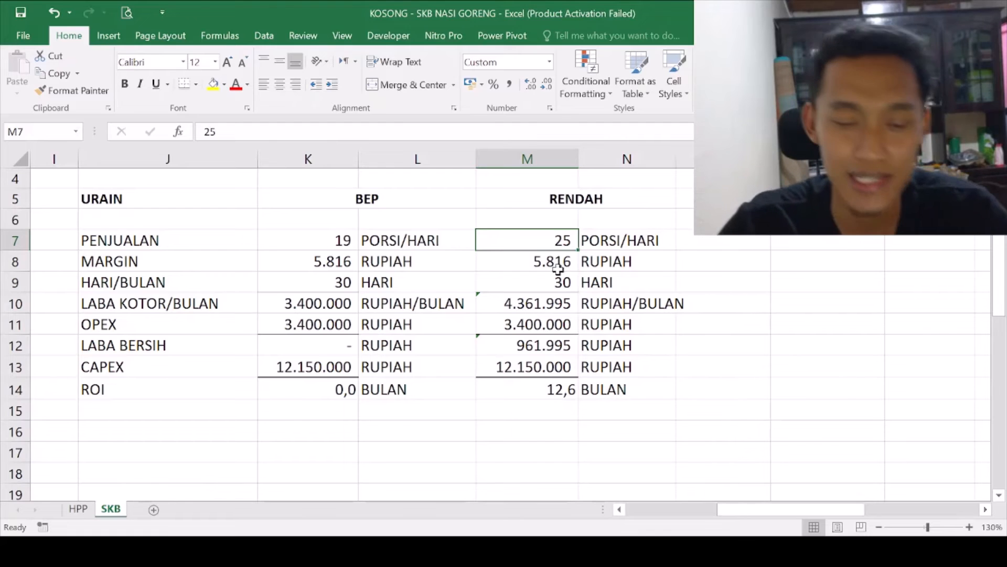
{"action": "left_click", "coordinate": [547, 204]}
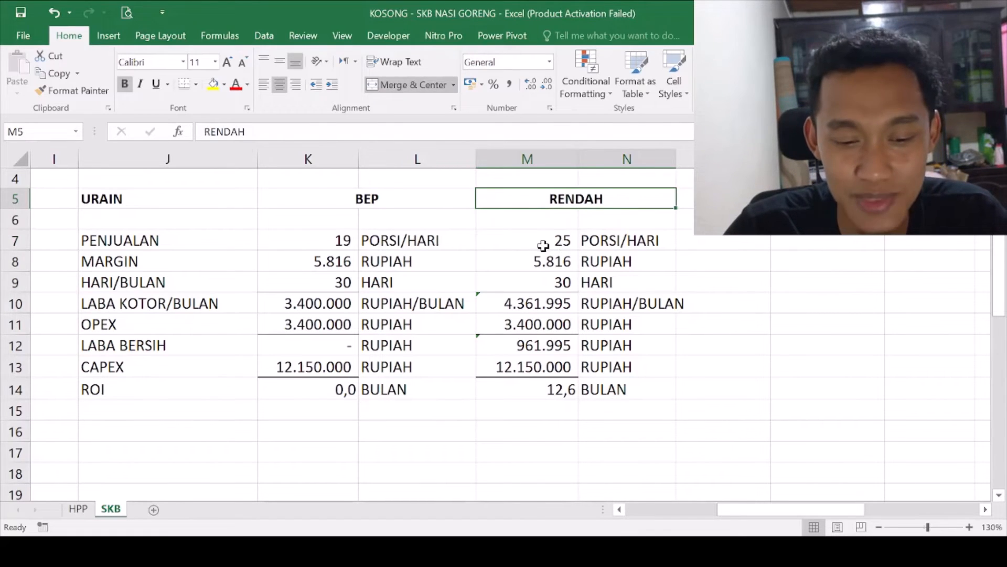
{"action": "left_click", "coordinate": [541, 245]}
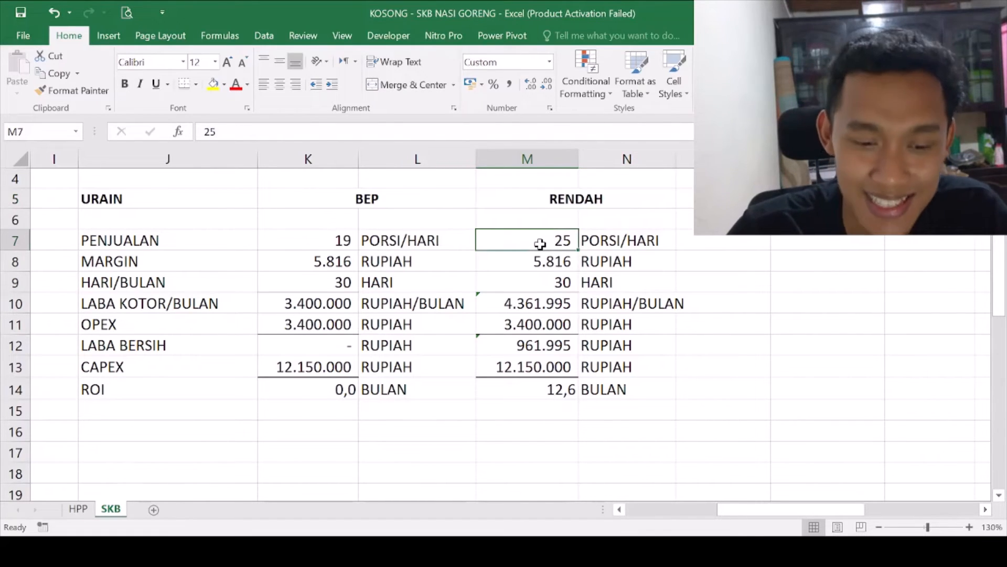
{"action": "left_click", "coordinate": [644, 234]}
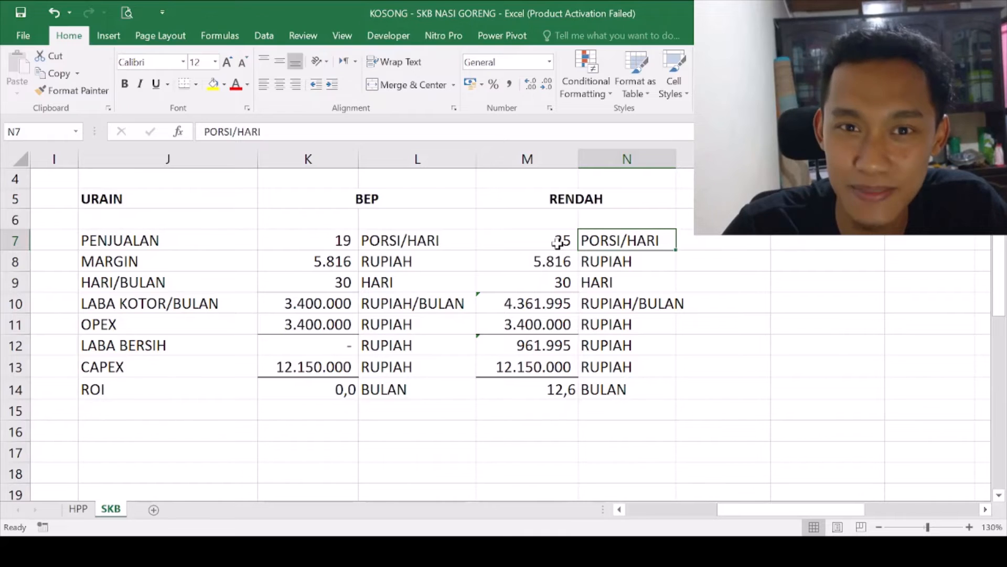
{"action": "left_click", "coordinate": [552, 202]}
{"action": "left_click", "coordinate": [684, 197]}
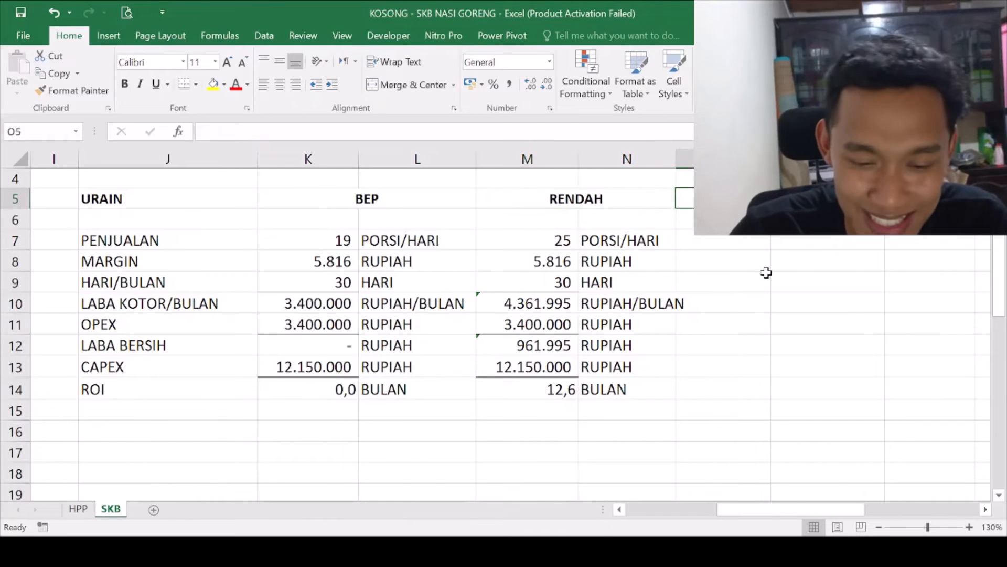
{"action": "left_click", "coordinate": [606, 201]}
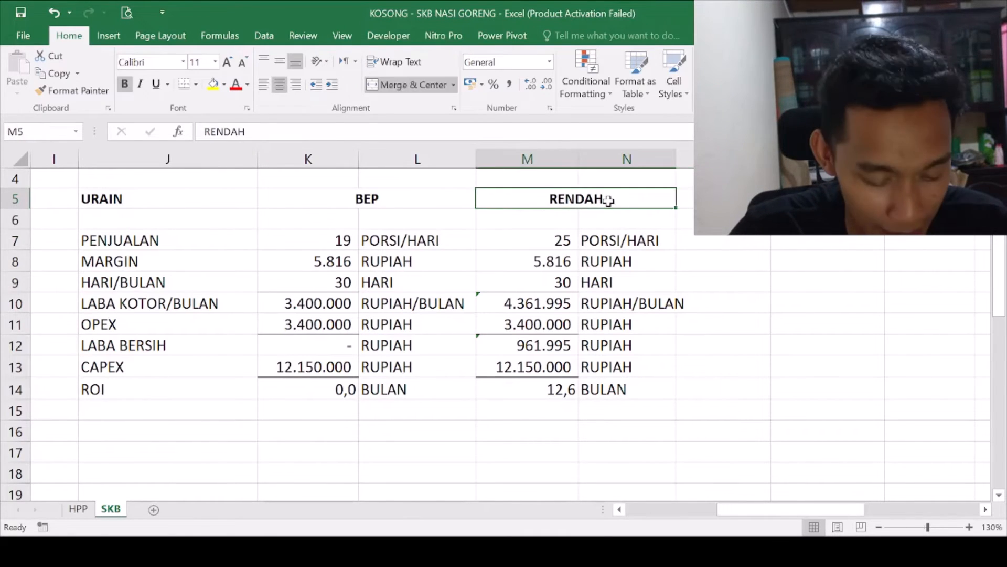
- Copy the merged RENDAH heading into O5:P5 and change its text to SEDANG for the third scenario
{"action": "key", "text": "ctrl+c"}
{"action": "key", "text": "Right"}
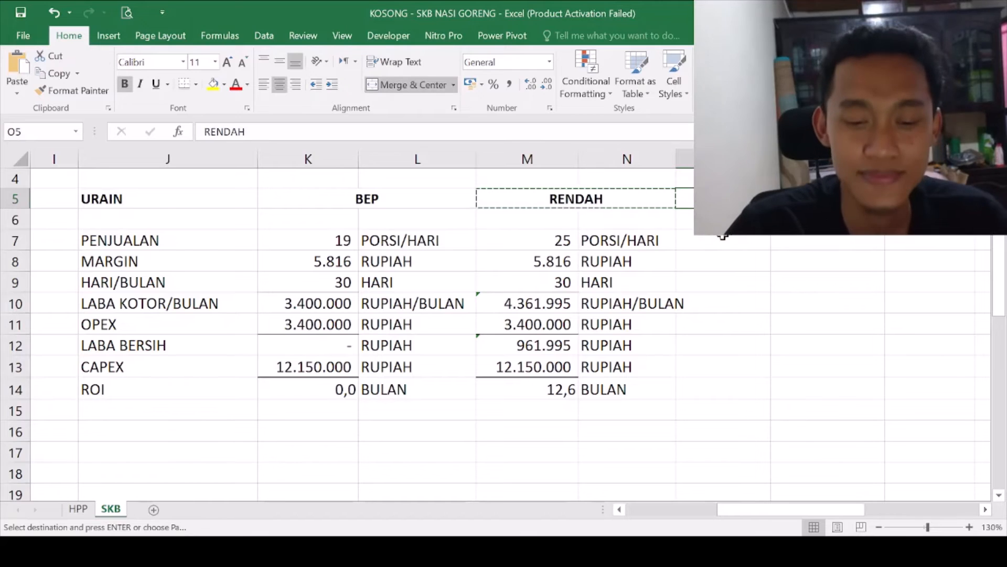
{"action": "left_click", "coordinate": [713, 239]}
{"action": "left_click", "coordinate": [715, 202]}
{"action": "left_click", "coordinate": [719, 239]}
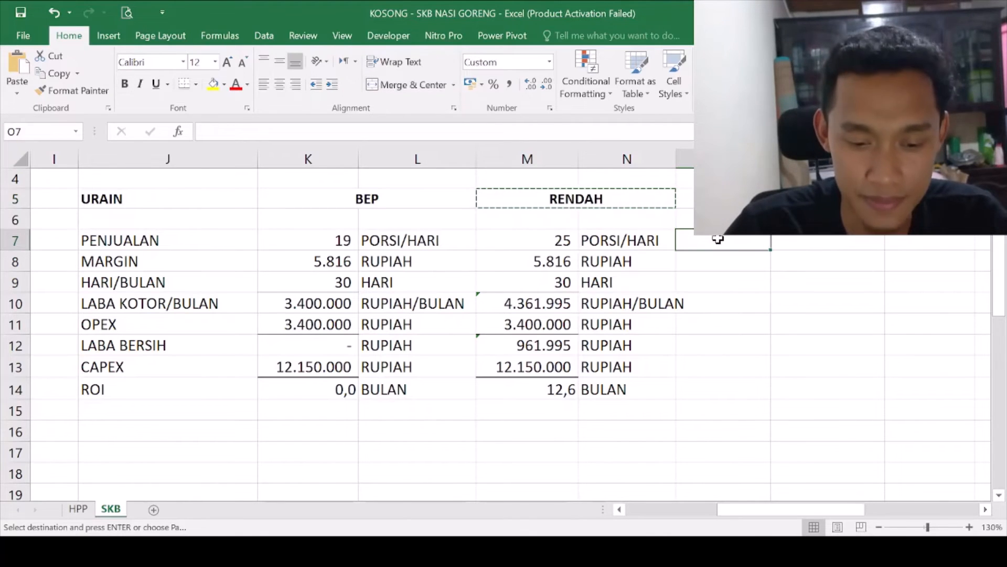
{"action": "scroll", "coordinate": [646, 303], "scroll_direction": "up", "scroll_amount": 3}
{"action": "scroll", "coordinate": [646, 306], "scroll_direction": "down", "scroll_amount": 2}
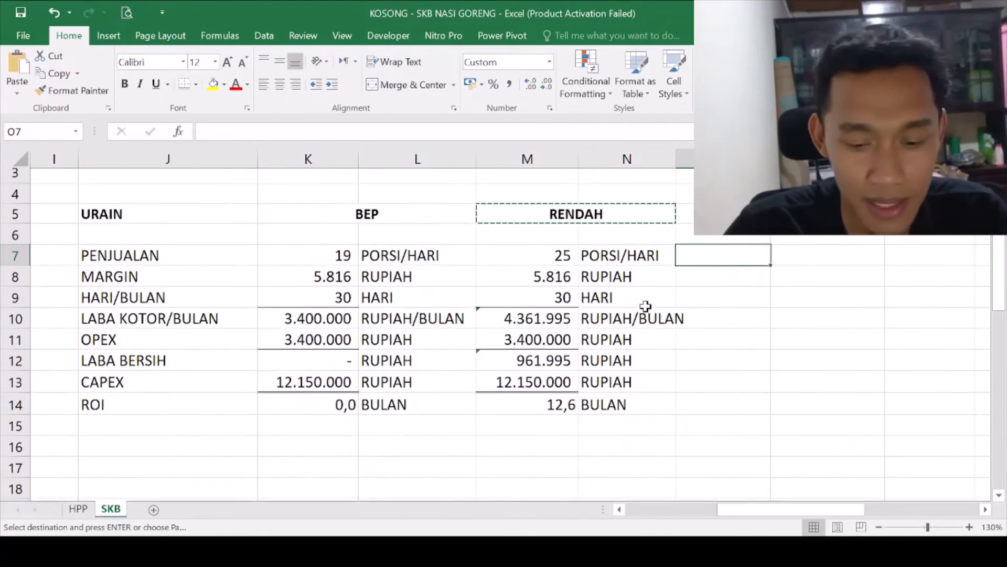
{"action": "scroll", "coordinate": [645, 306], "scroll_direction": "down", "scroll_amount": 1}
{"action": "left_click", "coordinate": [719, 200]}
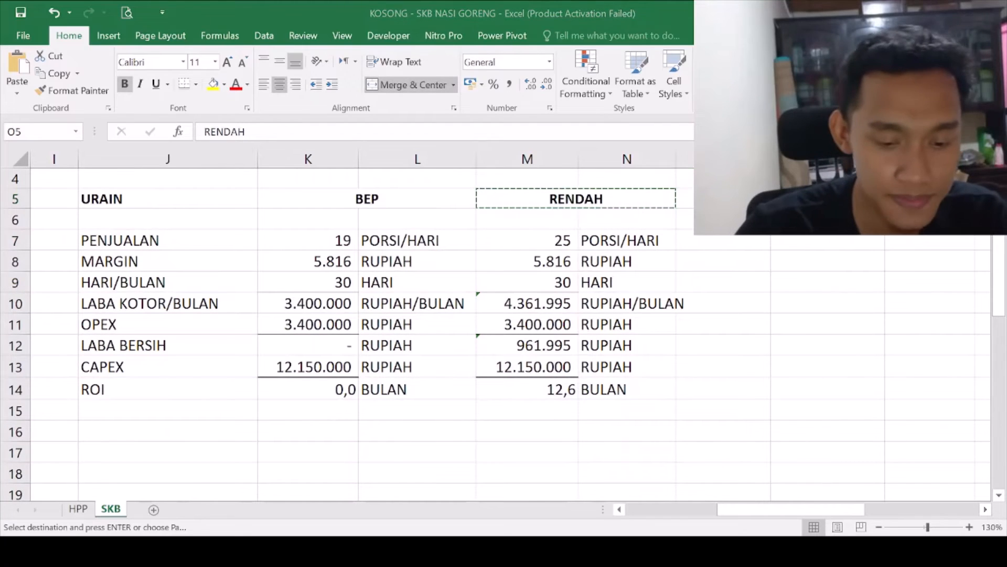
{"action": "type", "text": "SEDANG"}
{"action": "key", "text": "Return"}
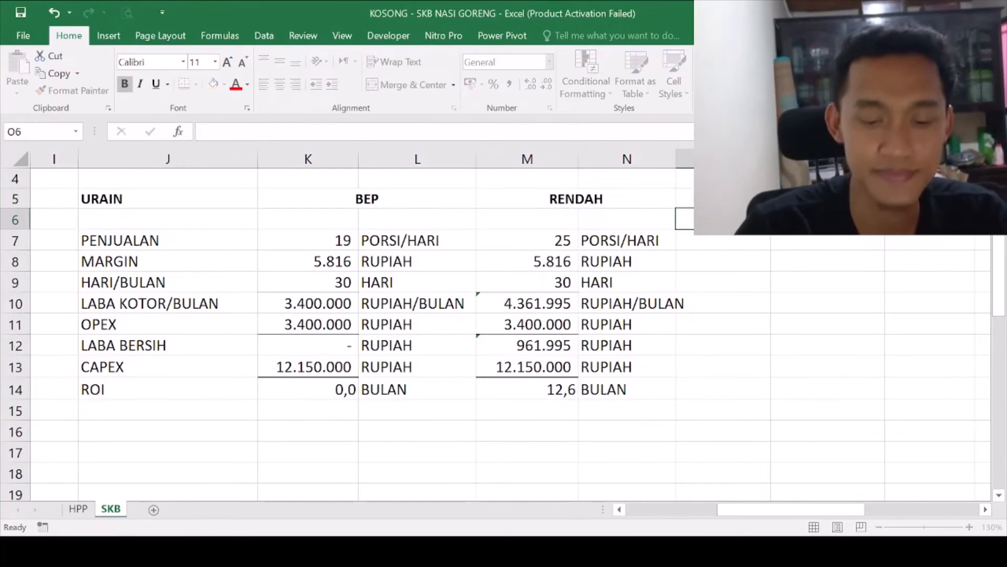
- Enter the SEDANG scenario's daily sales of 31 in O7 with the unit PORSI/HARI in P7
{"action": "left_click", "coordinate": [738, 234]}
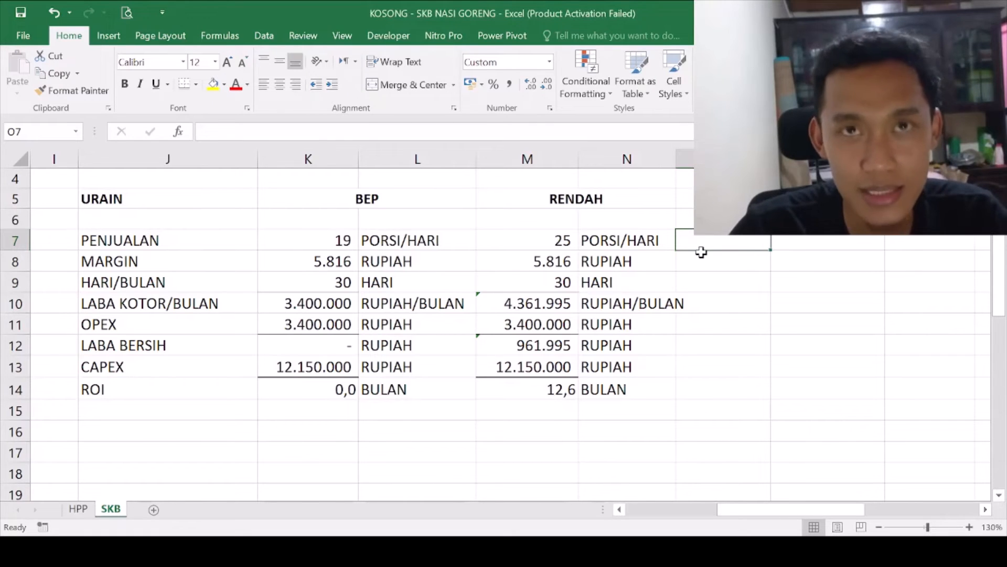
{"action": "type", "text": "31"}
{"action": "key", "text": "Tab"}
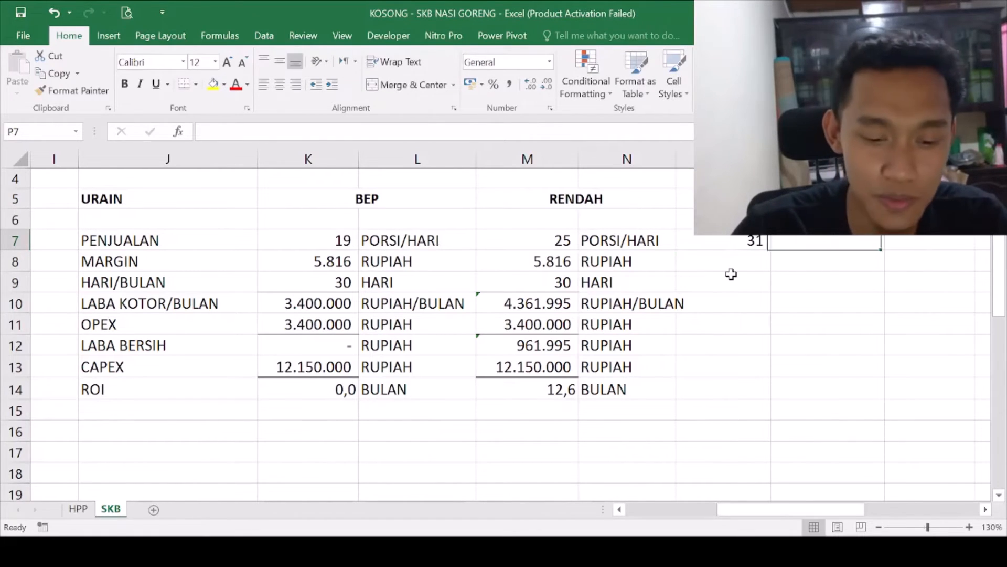
{"action": "type", "text": "PORSI/"}
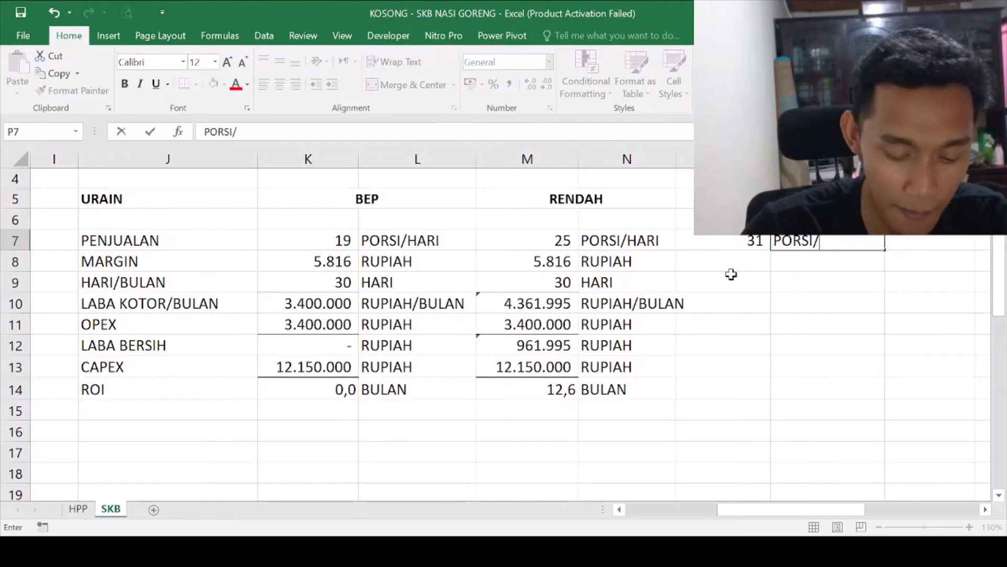
{"action": "type", "text": "HARI"}
{"action": "key", "text": "Return"}
{"action": "left_click_drag", "start_coordinate": [590, 240], "coordinate": [602, 391]}
{"action": "key", "text": "ctrl+c"}
{"action": "left_click_drag", "start_coordinate": [561, 239], "coordinate": [534, 385]}
{"action": "key", "text": "ctrl+v"}
{"action": "key", "text": "ctrl+z"}
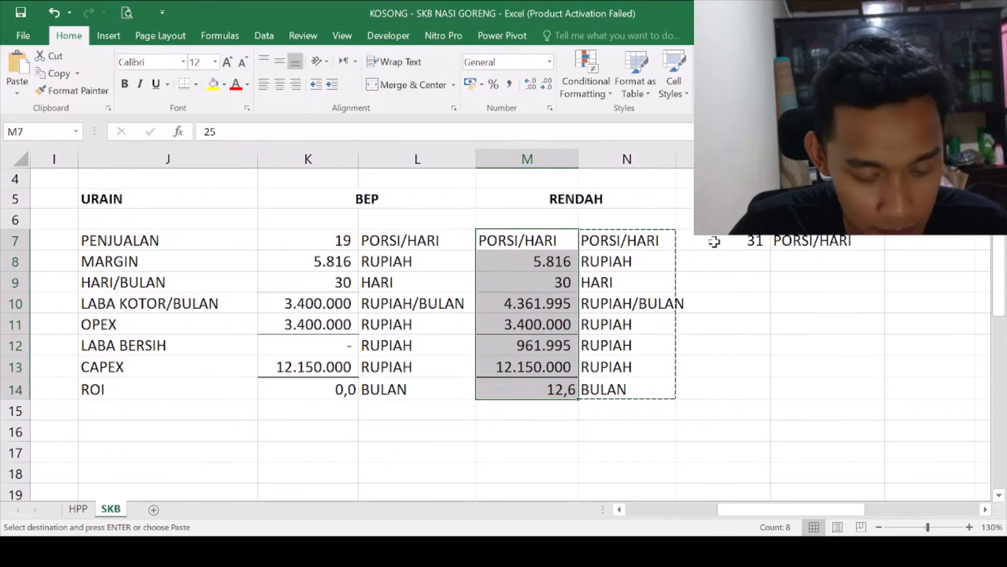
- Copy the RENDAH calculations from M7:M14 into O7:O14 and set the SEDANG daily portions in O7 to 31
{"action": "key", "text": "ctrl+c"}
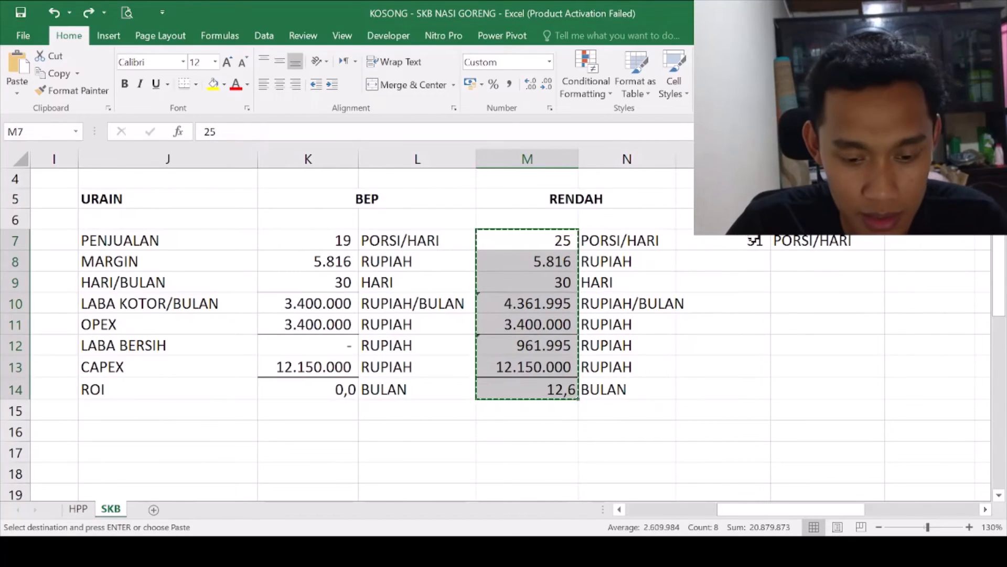
{"action": "left_click", "coordinate": [746, 241]}
{"action": "key", "text": "ctrl+v"}
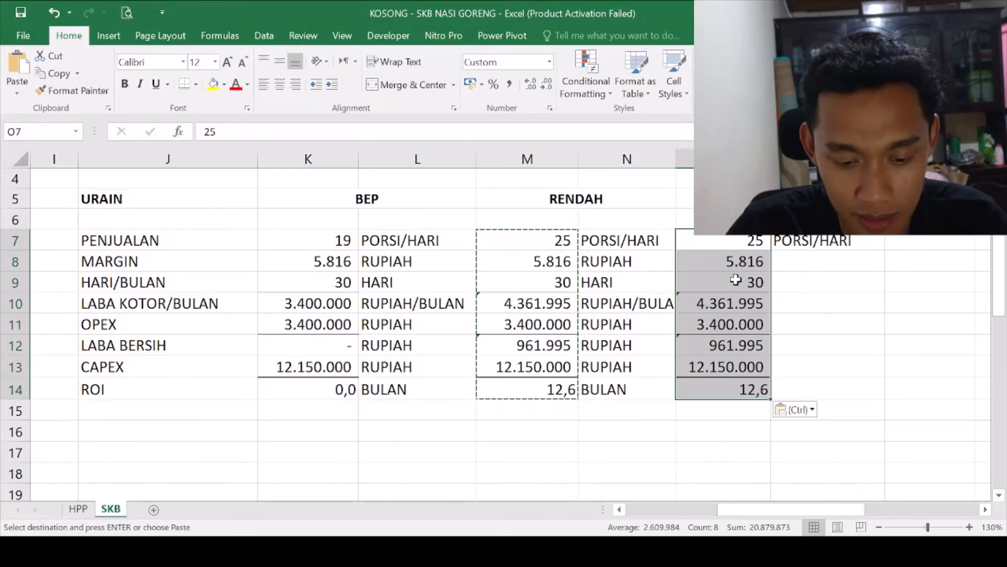
{"action": "left_click", "coordinate": [785, 258]}
{"action": "key", "text": "Up"}
{"action": "left_click", "coordinate": [742, 265]}
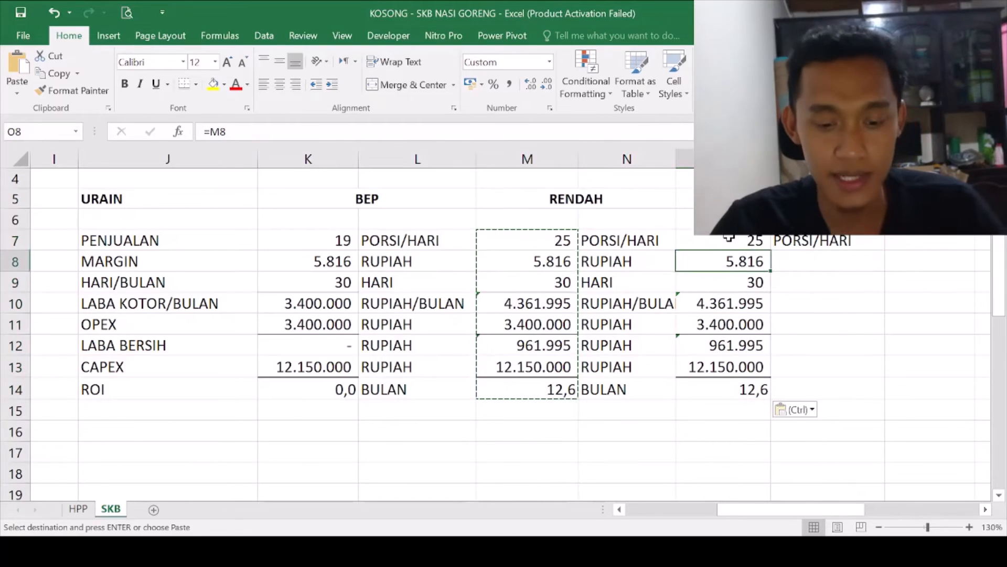
{"action": "left_click", "coordinate": [732, 241]}
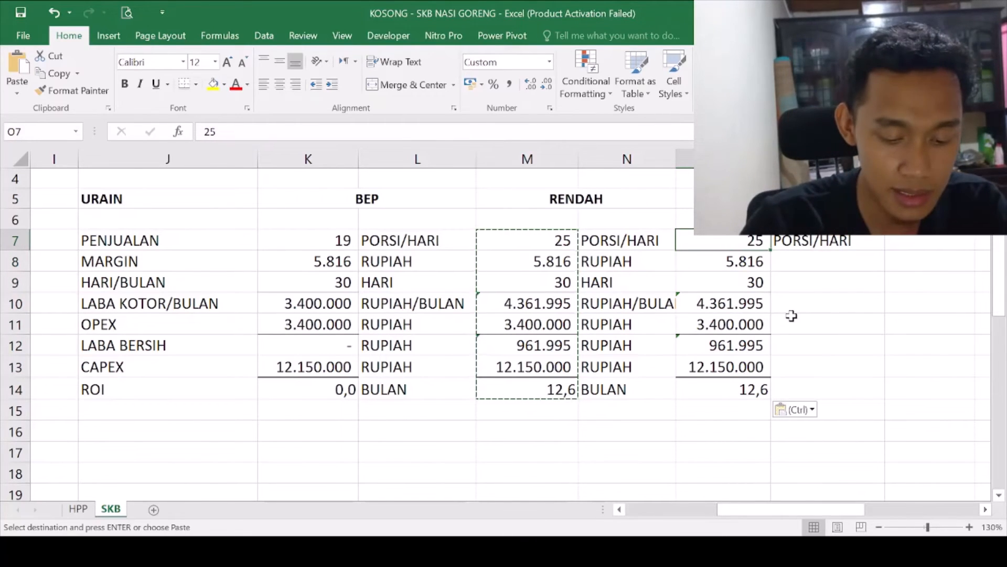
{"action": "type", "text": "31"}
{"action": "key", "text": "Return"}
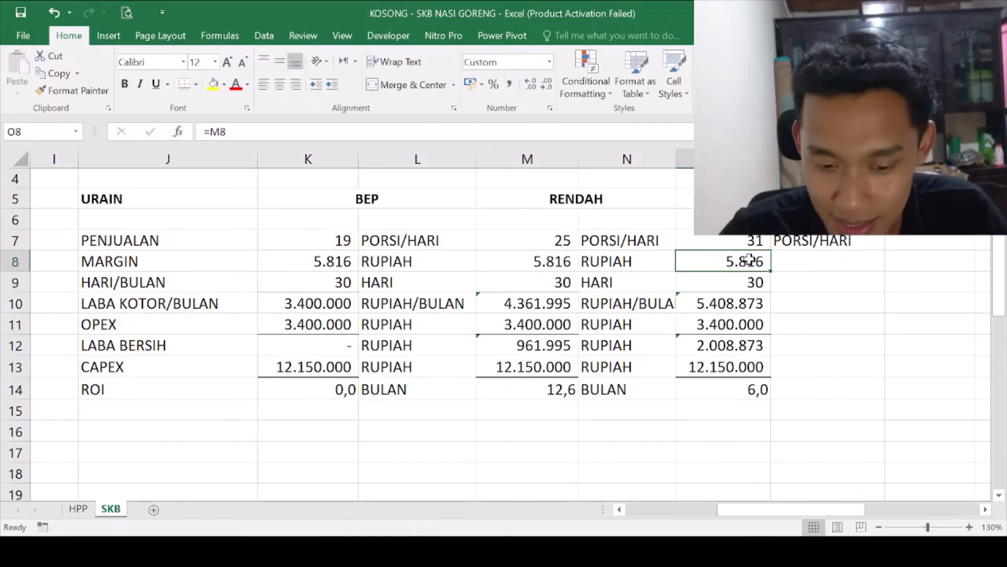
- Examine the SEDANG column's formulas for days, gross profit, OPEX, net profit, CAPEX and ROI in O9:O14
{"action": "left_click", "coordinate": [742, 286]}
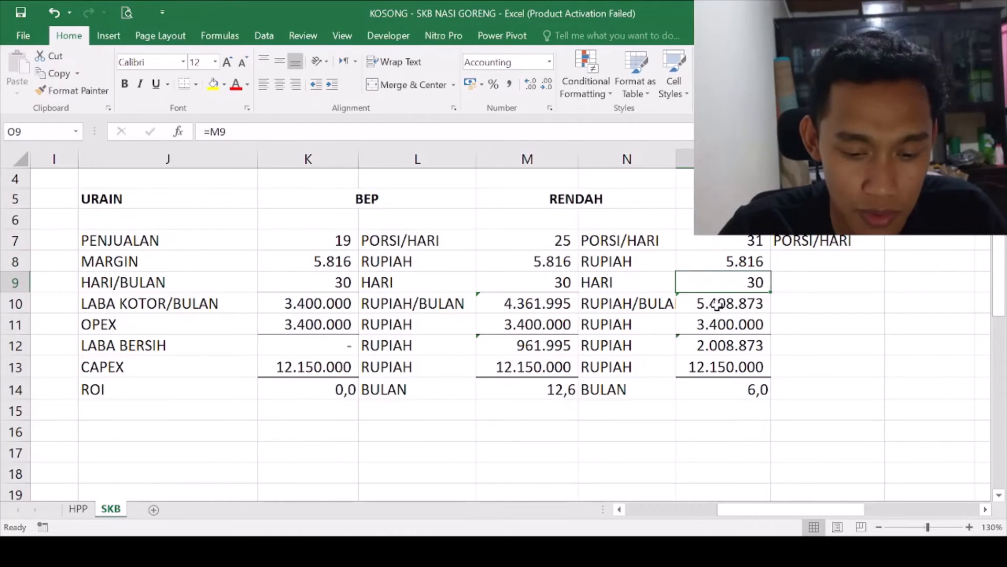
{"action": "key", "text": "Down"}
{"action": "key", "text": "Down"}
{"action": "key", "text": "Down"}
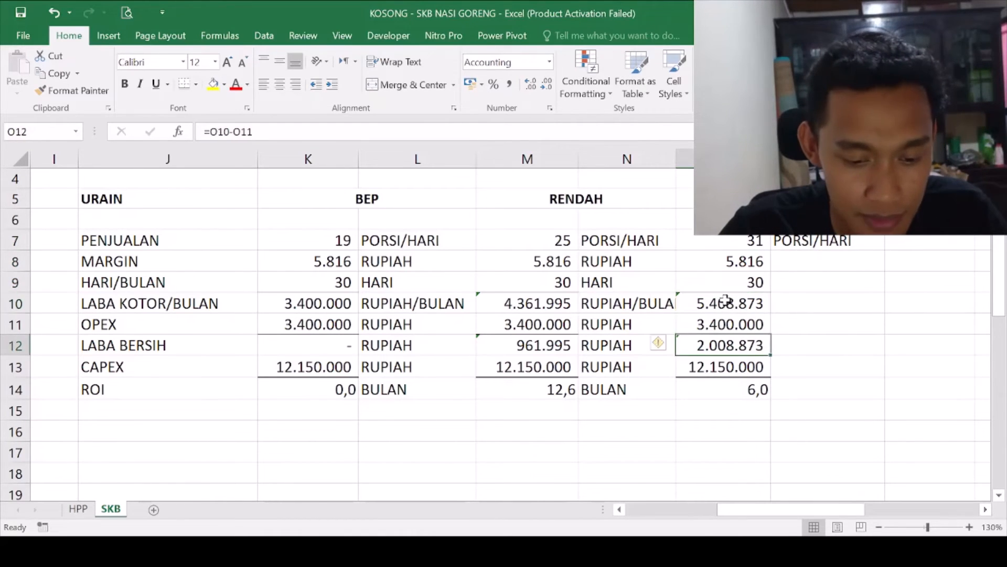
{"action": "double_click", "coordinate": [734, 304]}
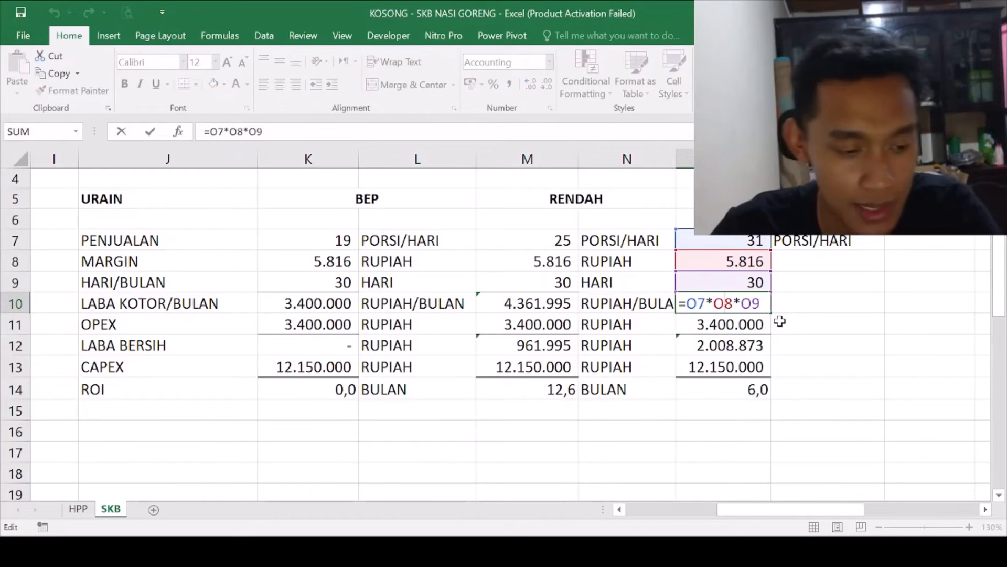
{"action": "left_click", "coordinate": [749, 323]}
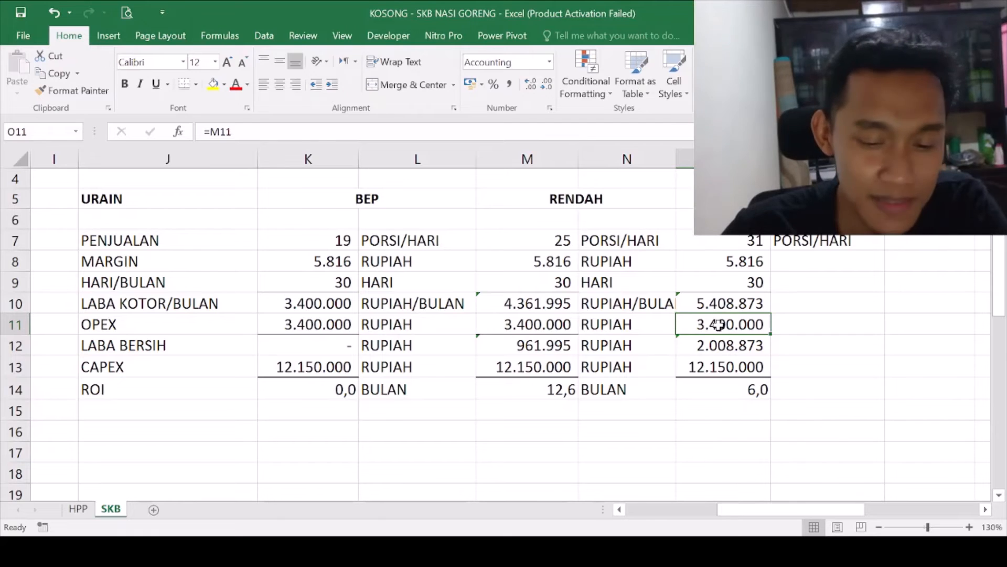
{"action": "double_click", "coordinate": [726, 323]}
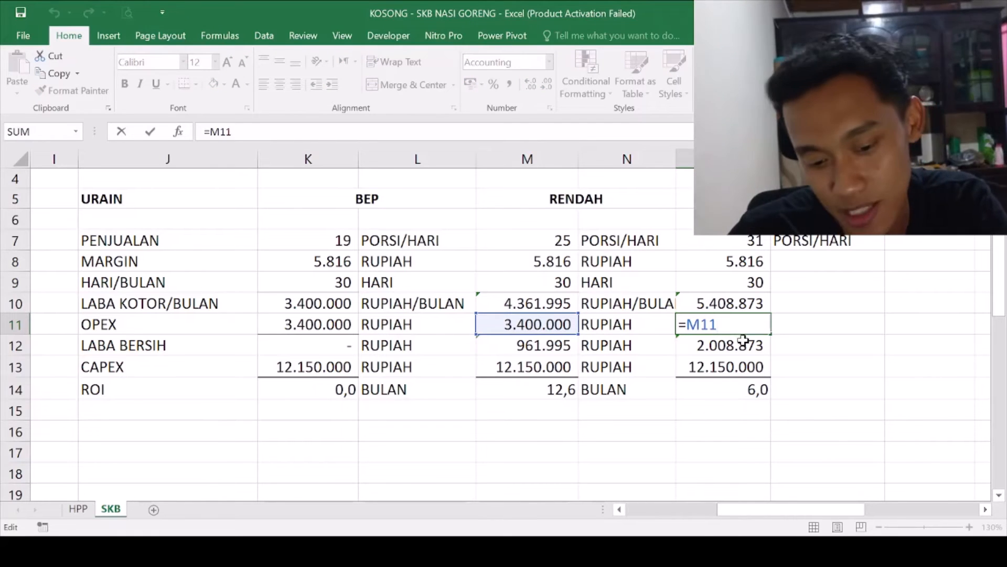
{"action": "key", "text": "Return"}
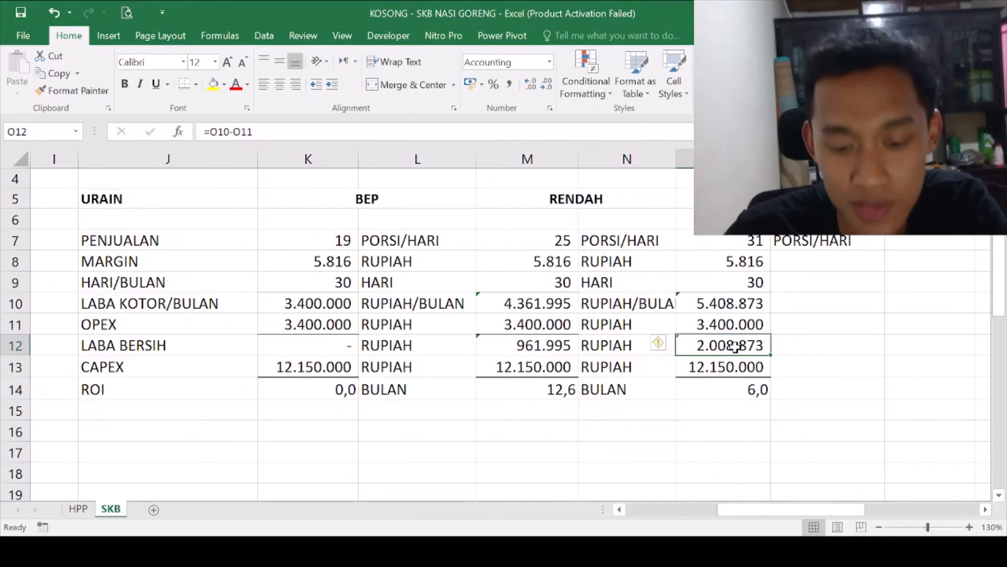
{"action": "double_click", "coordinate": [727, 345]}
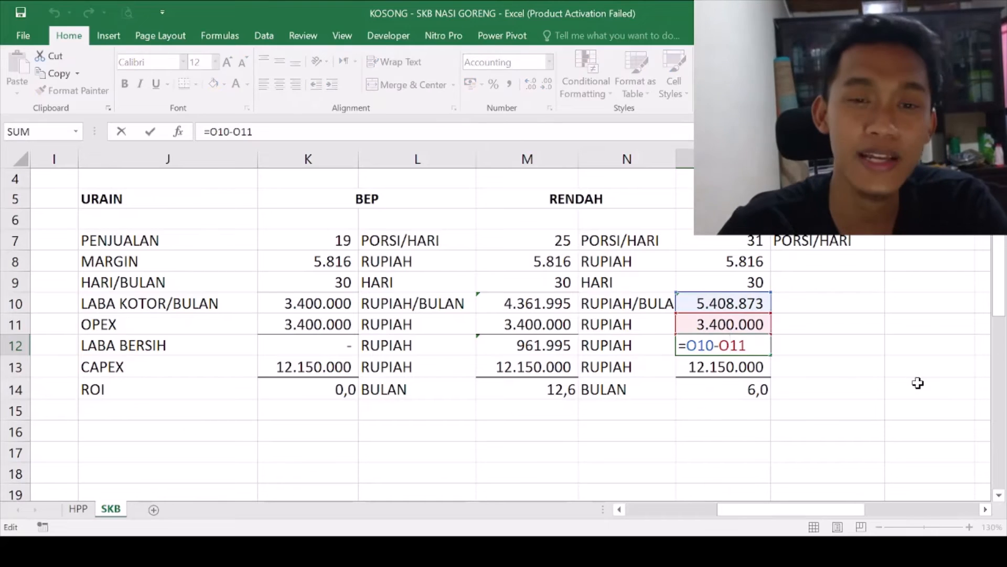
{"action": "key", "text": "Return"}
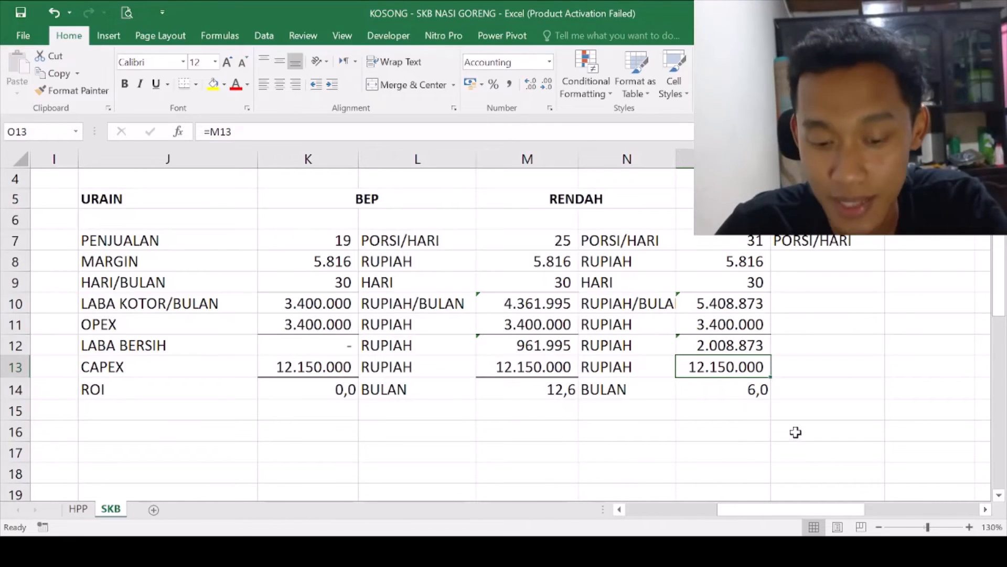
{"action": "left_click", "coordinate": [736, 391]}
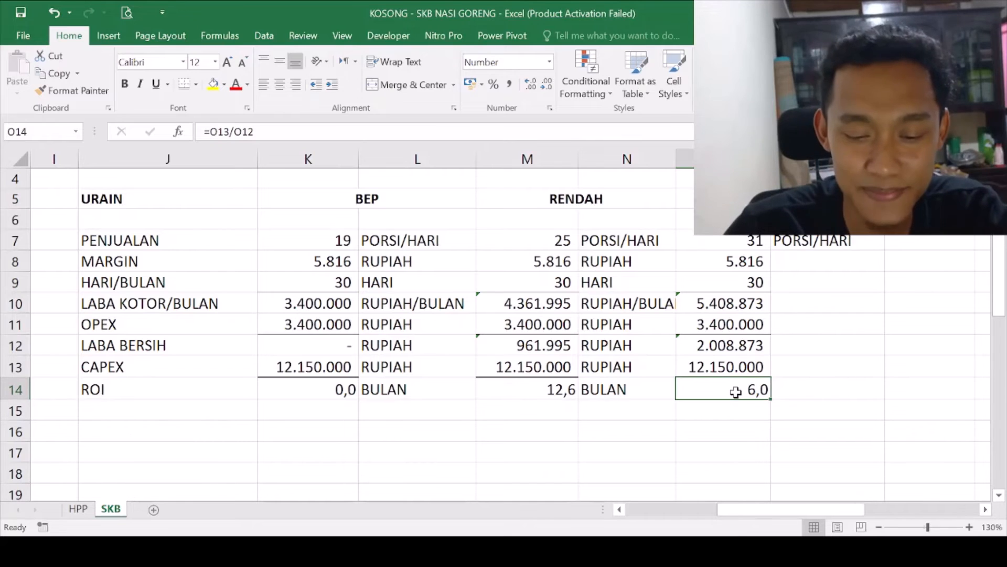
- Copy the unit labels from N8:N14 into P8:P14 for the SEDANG scenario
{"action": "left_click_drag", "start_coordinate": [591, 261], "coordinate": [593, 389]}
{"action": "key", "text": "ctrl+c"}
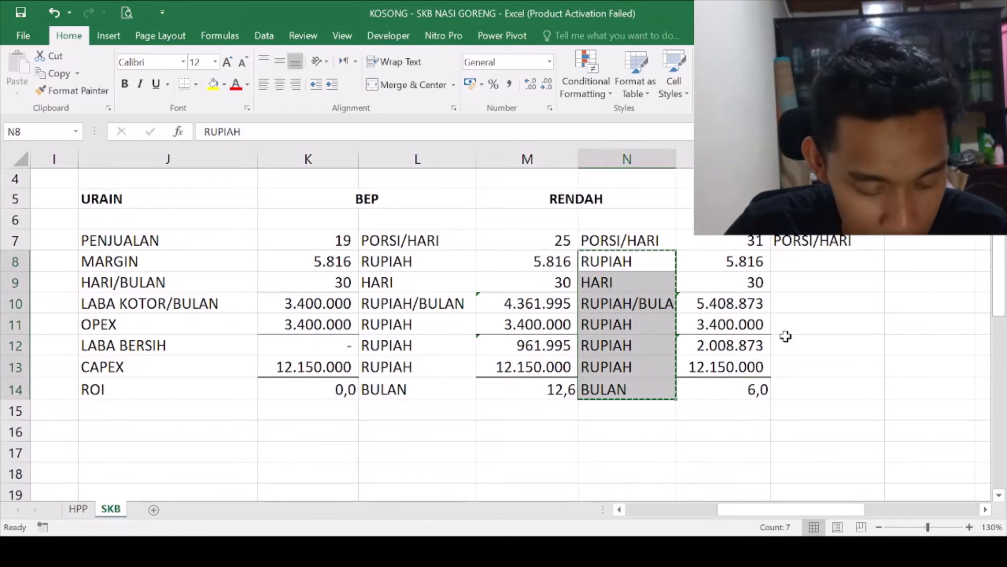
{"action": "left_click", "coordinate": [785, 261]}
{"action": "key", "text": "ctrl+v"}
- Compare the ROI in row 14 and the daily portions in row 7 between the RENDAH and SEDANG scenarios
{"action": "left_click", "coordinate": [746, 388]}
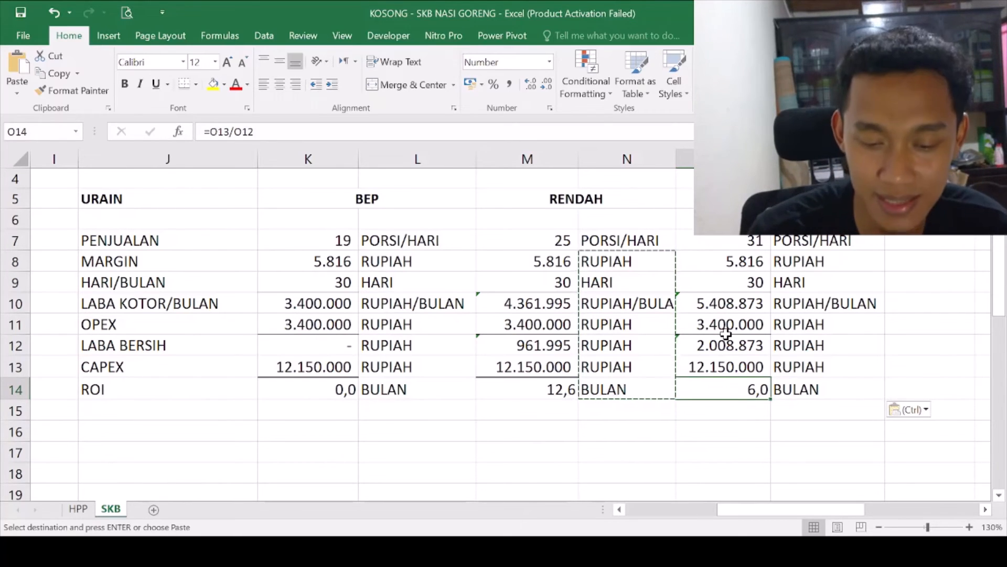
{"action": "left_click", "coordinate": [790, 388]}
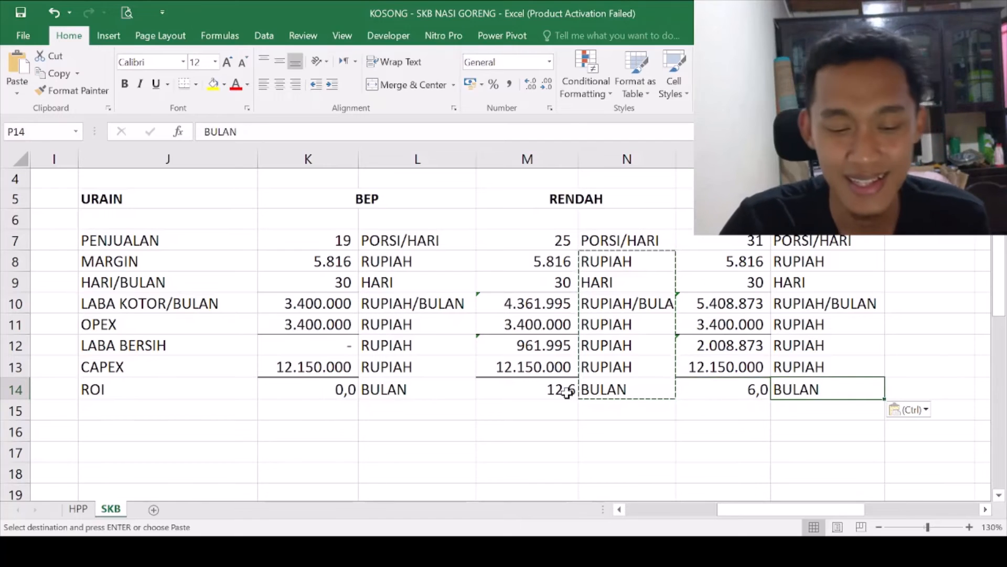
{"action": "left_click", "coordinate": [537, 387]}
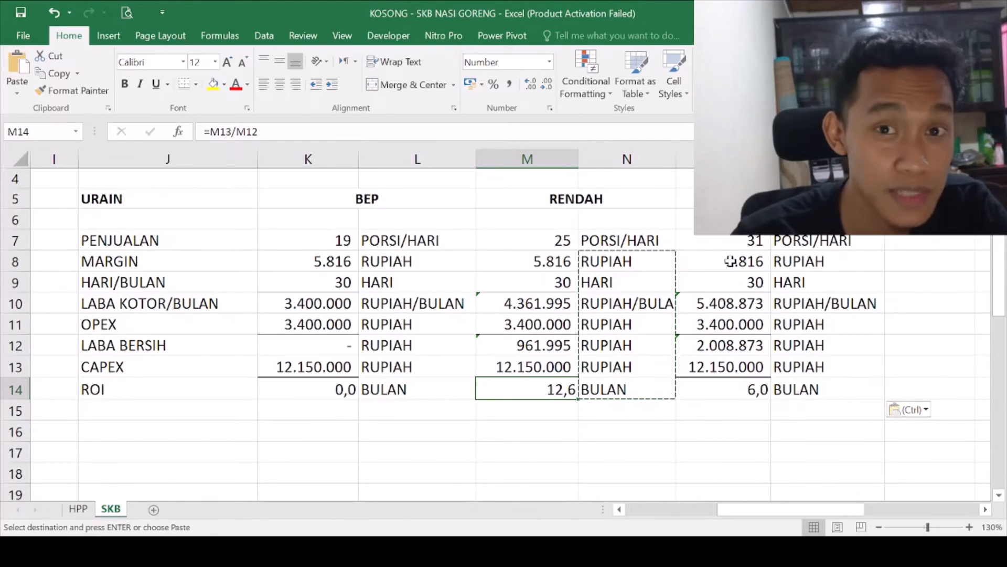
{"action": "left_click", "coordinate": [737, 244]}
{"action": "left_click", "coordinate": [575, 244]}
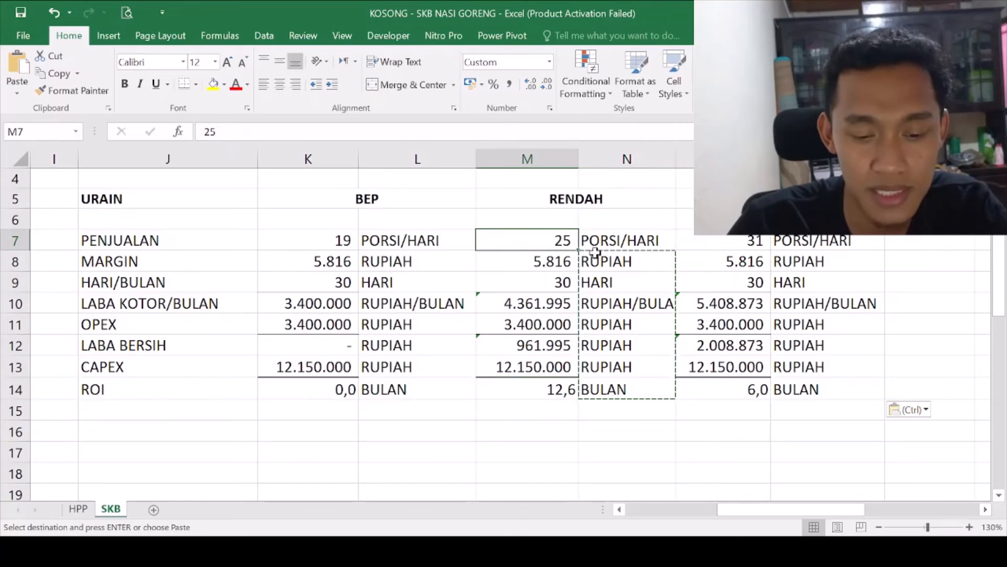
{"action": "left_click", "coordinate": [739, 387]}
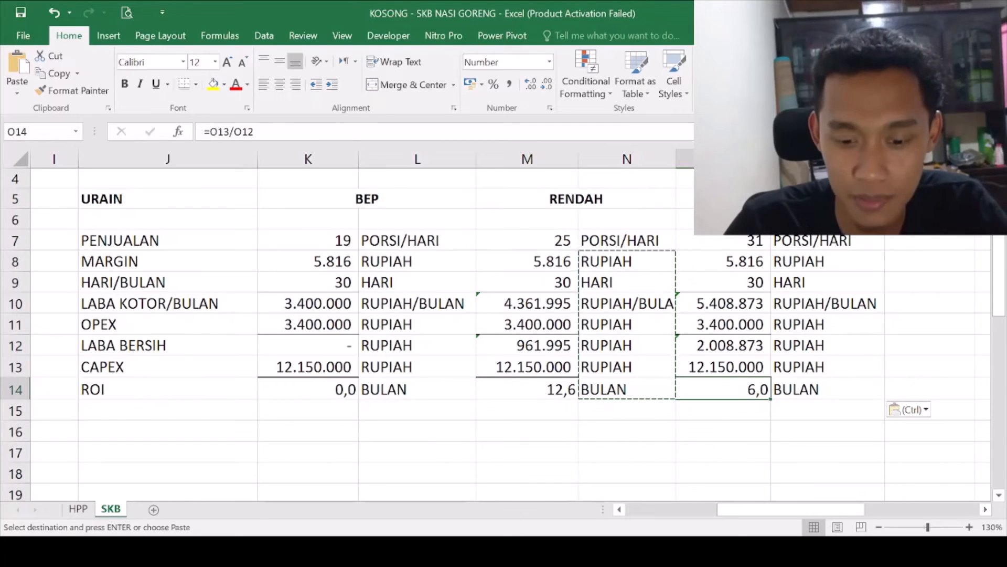
- Copy the merged SEDANG heading into Q5 and change its text to TINGGI for the fourth scenario
{"action": "left_click", "coordinate": [797, 220]}
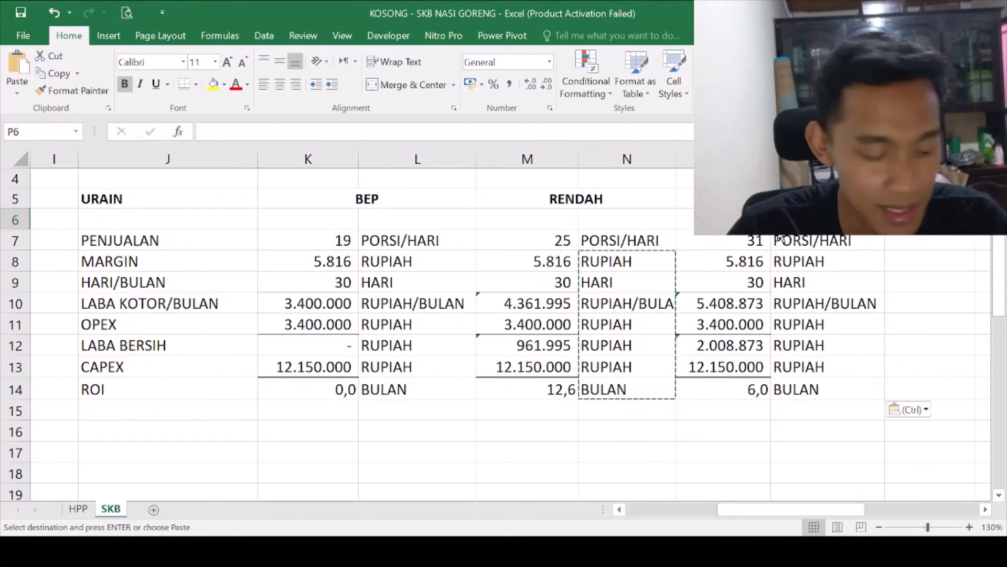
{"action": "key", "text": "Right"}
{"action": "key", "text": "Right"}
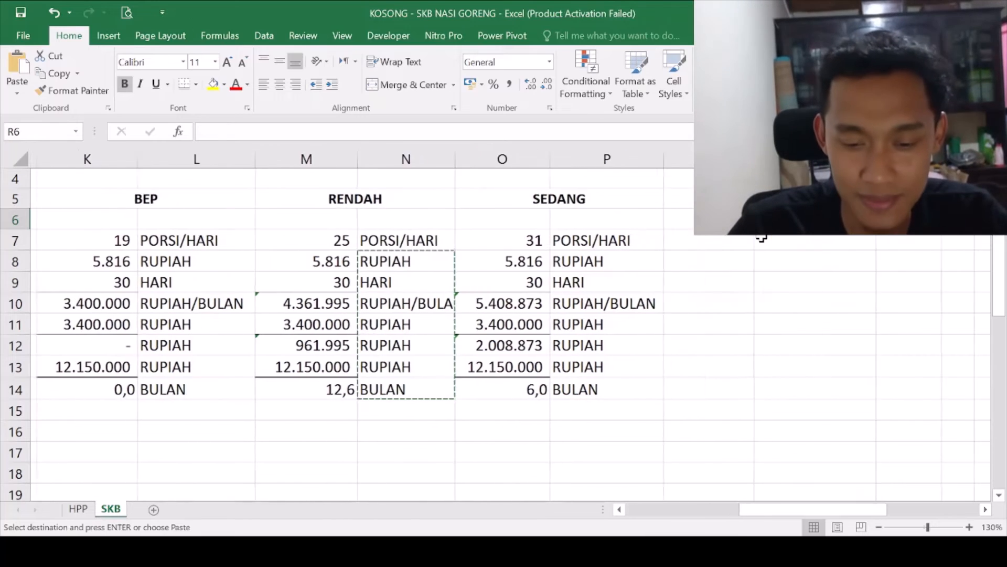
{"action": "left_click", "coordinate": [536, 201]}
{"action": "key", "text": "ctrl+c"}
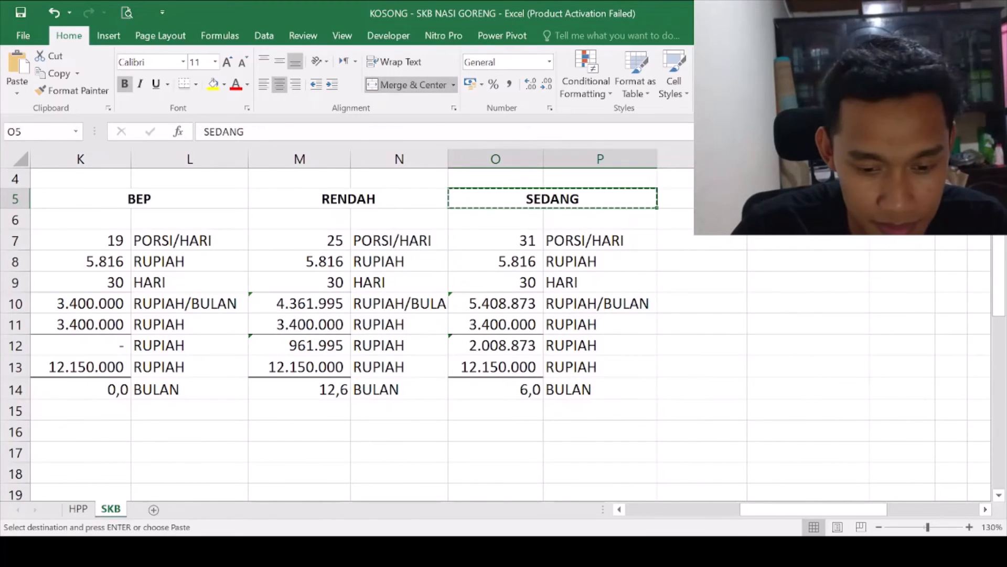
{"action": "left_click", "coordinate": [679, 199]}
{"action": "key", "text": "ctrl+v"}
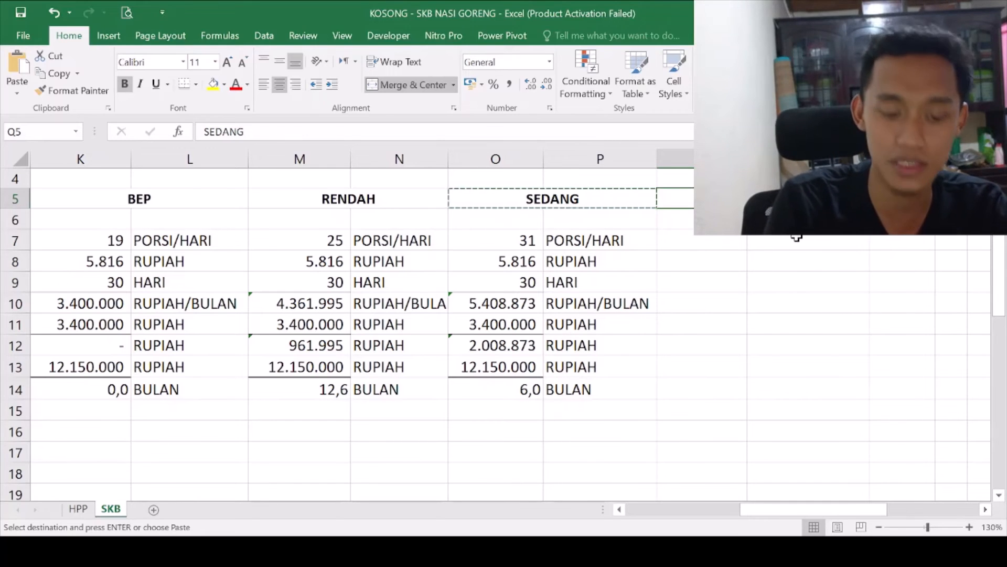
{"action": "key", "text": "Escape"}
{"action": "type", "text": "TINGGI"}
{"action": "key", "text": "Return"}
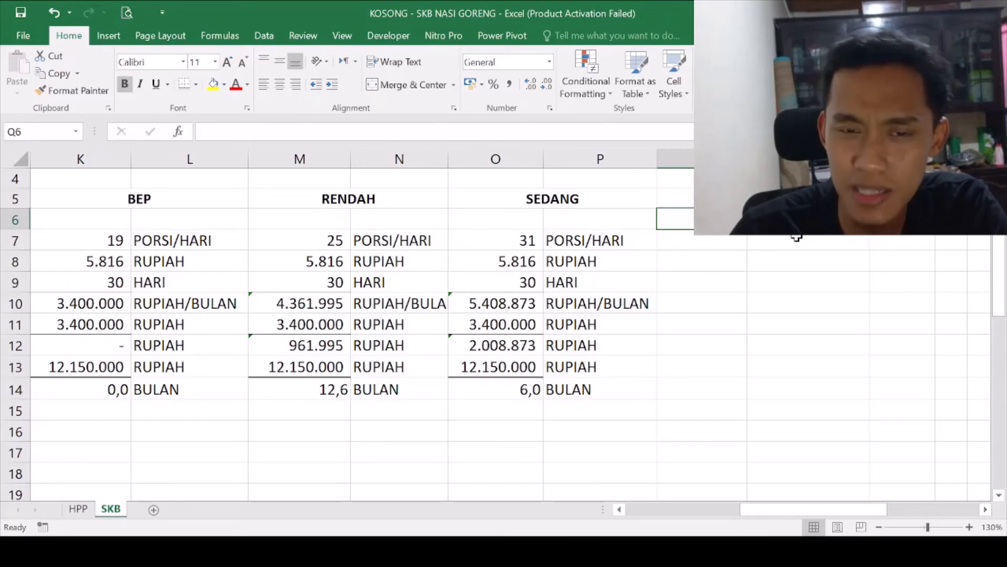
- Enter 37 in Q7 and the unit PORSI in R7 for the TINGGI scenario
{"action": "left_click", "coordinate": [719, 255]}
{"action": "left_click", "coordinate": [709, 244]}
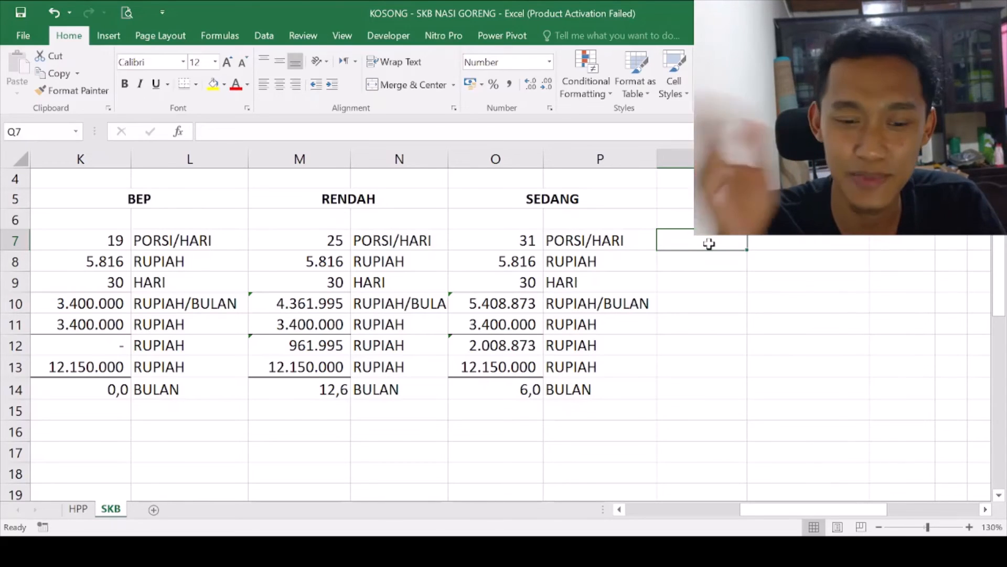
{"action": "left_click", "coordinate": [709, 243]}
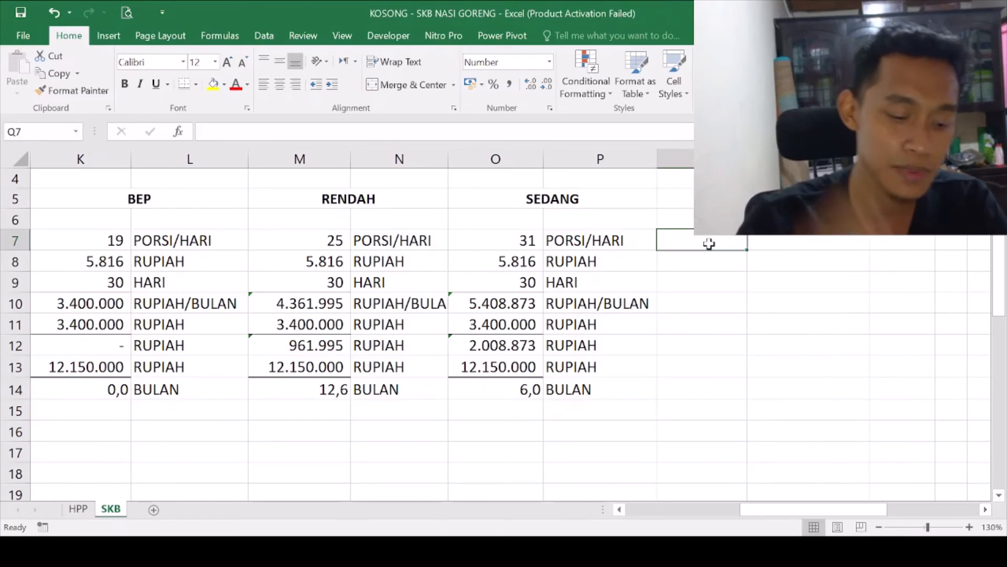
{"action": "type", "text": "37"}
{"action": "key", "text": "Tab"}
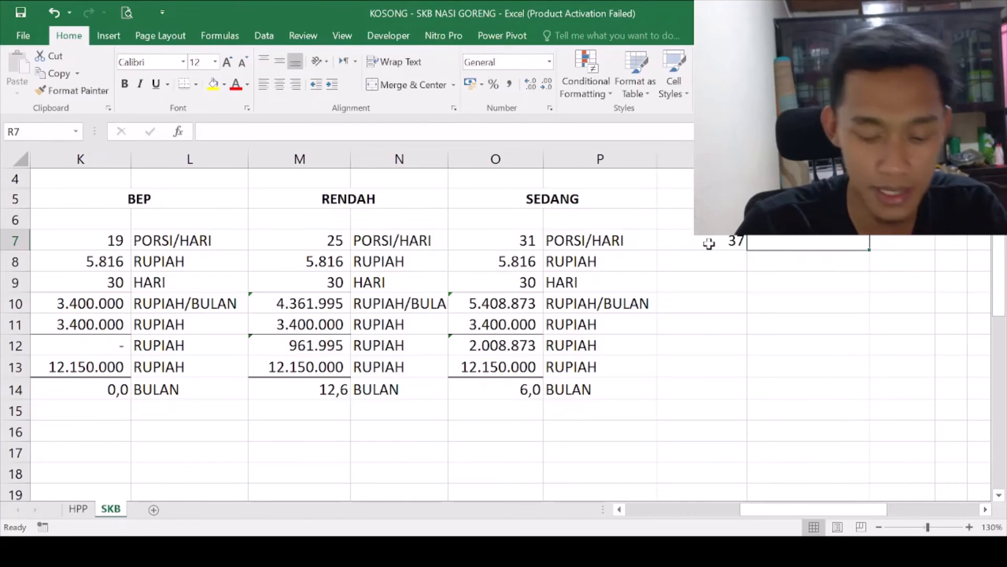
{"action": "type", "text": "PORSI"}
{"action": "key", "text": "ctrl+Return"}
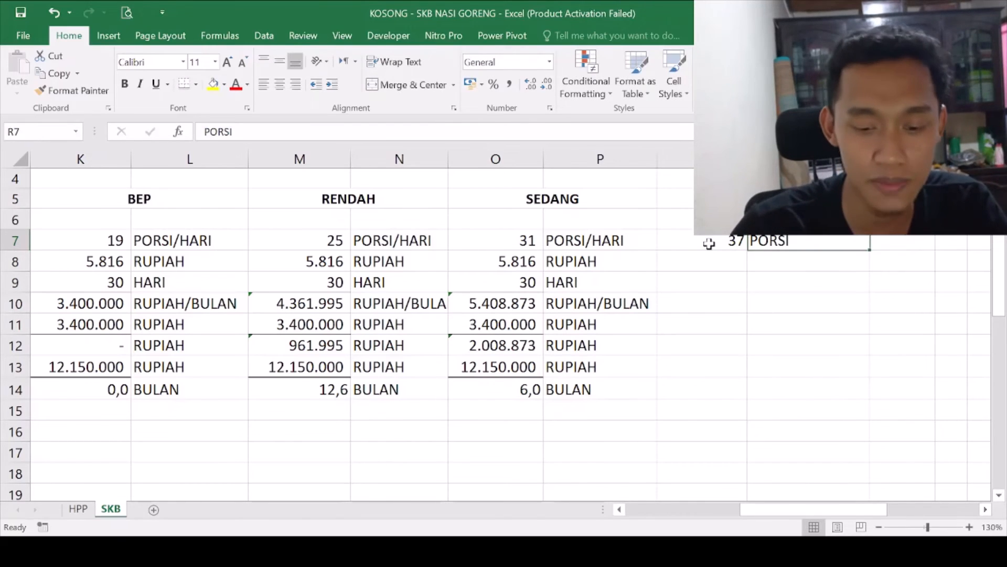
- Copy the SEDANG values and units in O7:P14 into Q7:R14 for the TINGGI scenario
{"action": "left_click_drag", "start_coordinate": [514, 244], "coordinate": [559, 382]}
{"action": "key", "text": "ctrl+c"}
{"action": "left_click", "coordinate": [711, 240]}
{"action": "key", "text": "ctrl+v"}
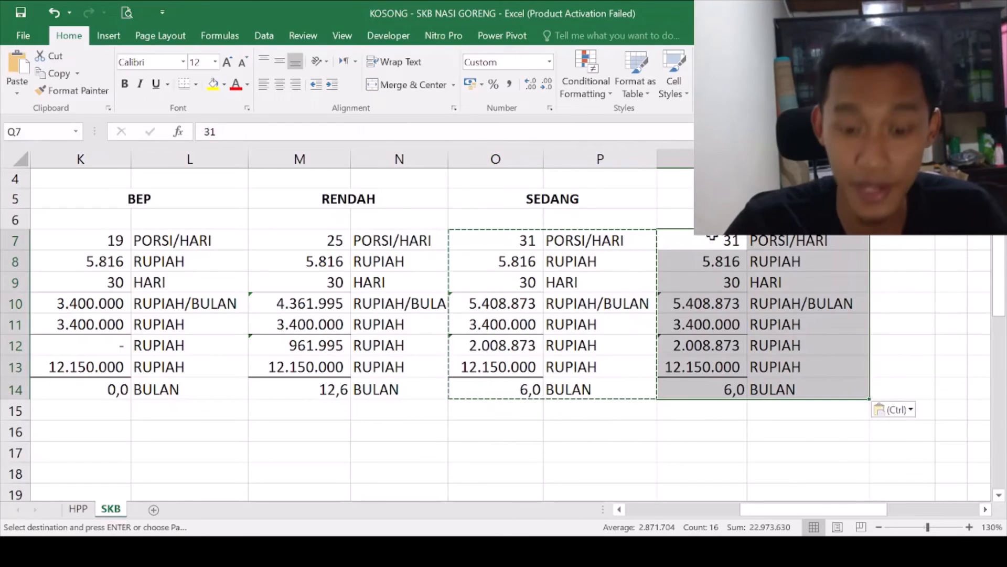
- Set the TINGGI scenario's daily sales in Q7 to 37 portions
{"action": "left_click", "coordinate": [731, 239]}
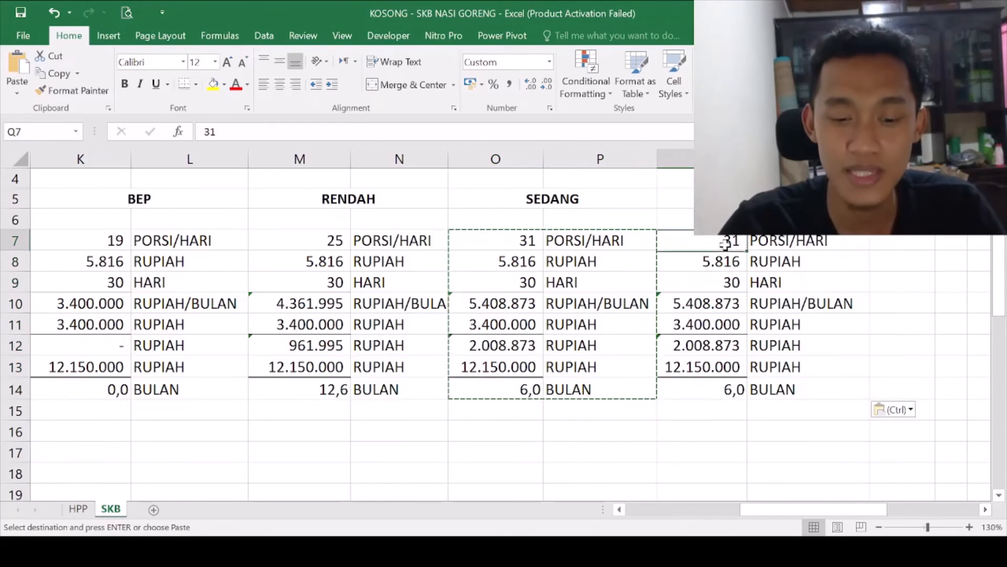
{"action": "left_click", "coordinate": [714, 283]}
{"action": "left_click", "coordinate": [712, 263]}
{"action": "left_click", "coordinate": [711, 239]}
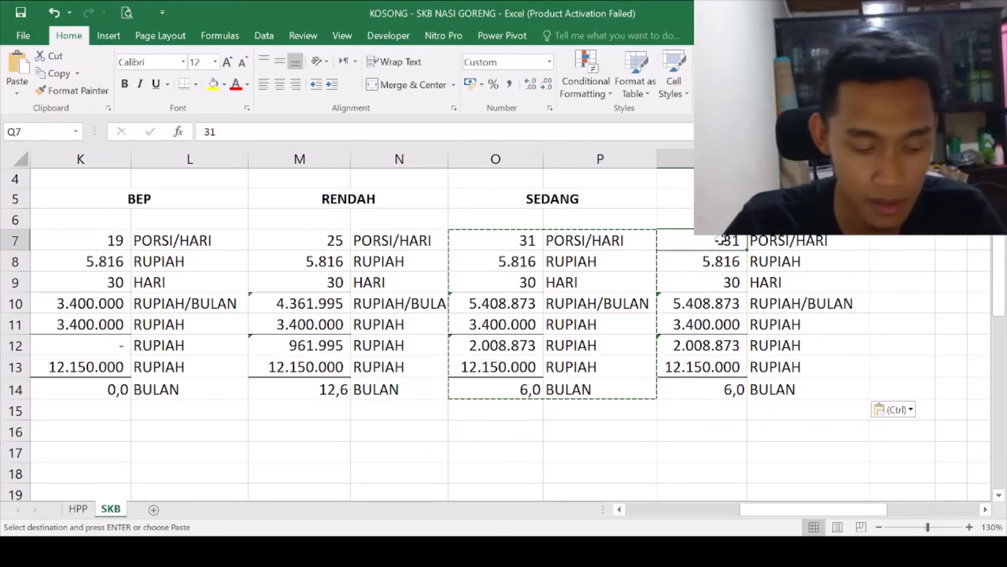
{"action": "key", "text": "Escape"}
{"action": "type", "text": "37"}
{"action": "key", "text": "Return"}
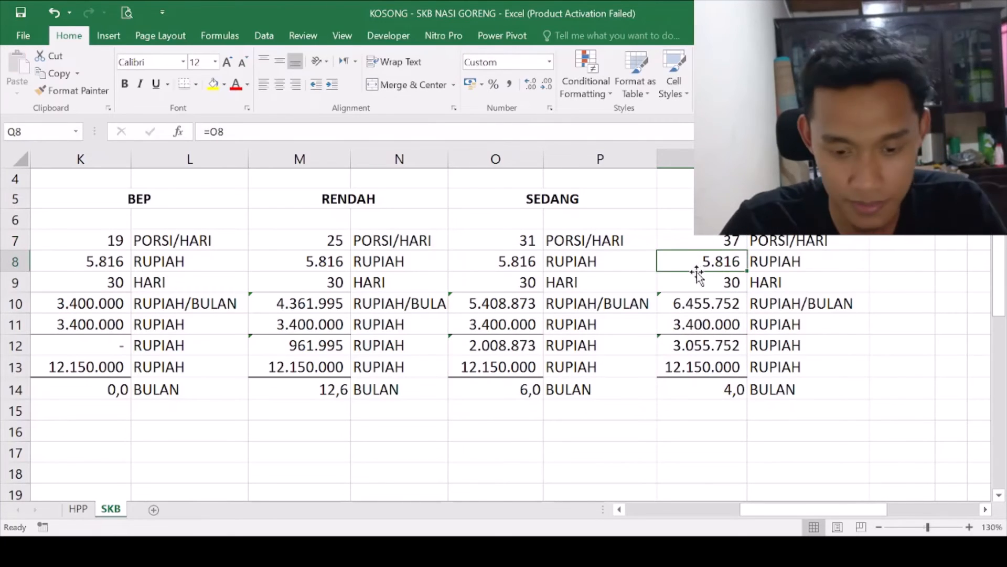
- Examine the TINGGI column in Q7:Q14, covering portions, margin, days, gross profit, OPEX, net profit, CAPEX and ROI
{"action": "left_click", "coordinate": [704, 284]}
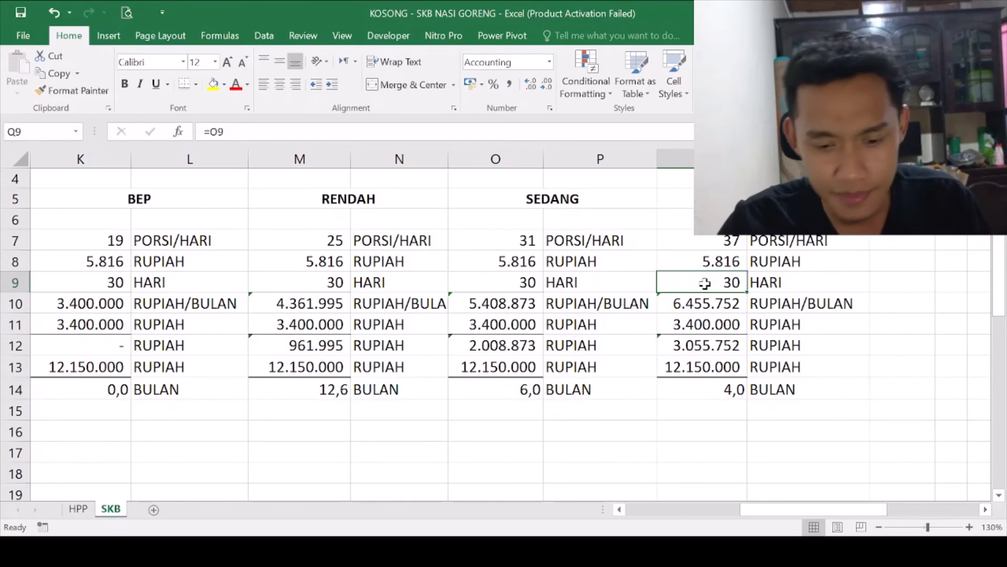
{"action": "left_click", "coordinate": [709, 241]}
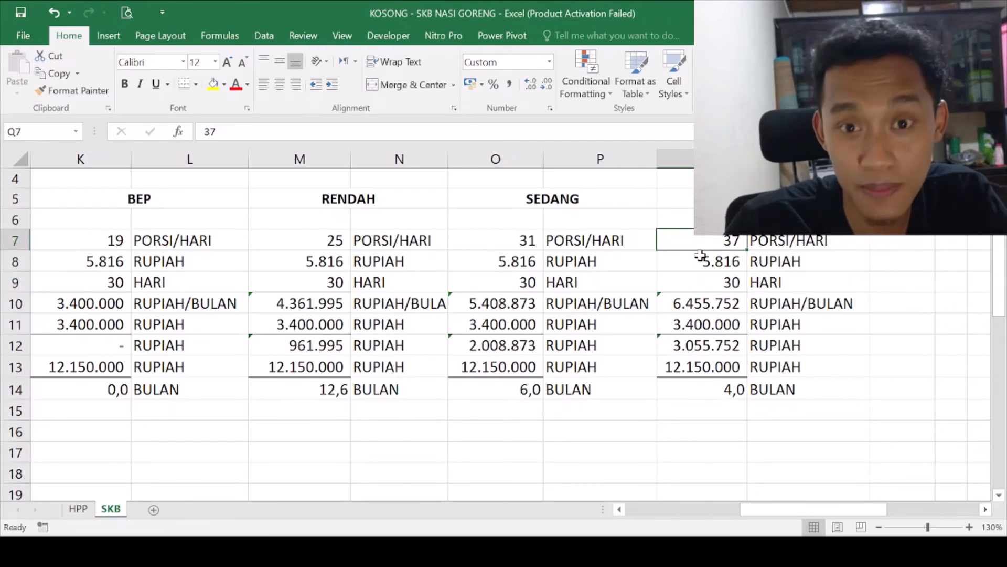
{"action": "left_click", "coordinate": [700, 260]}
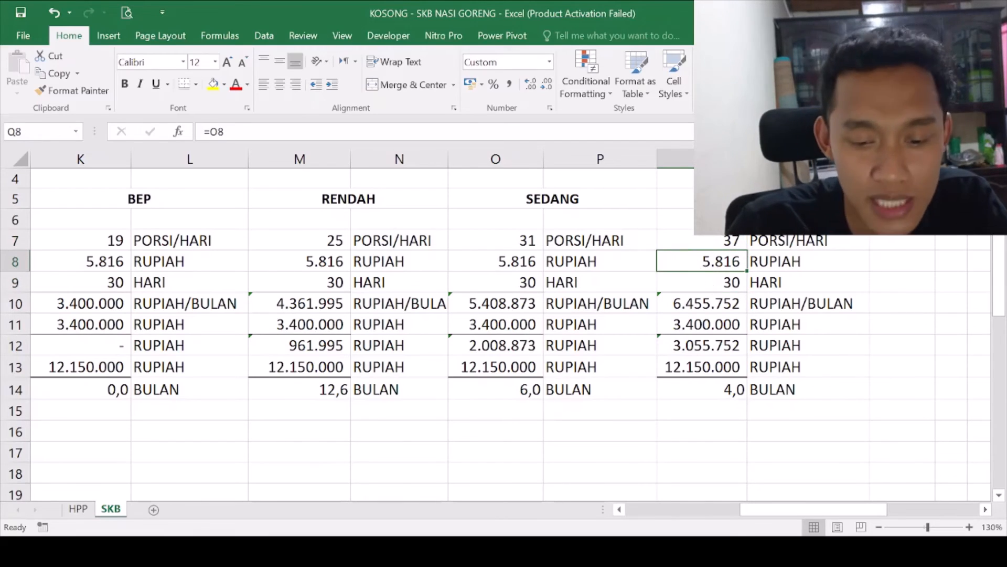
{"action": "left_click", "coordinate": [727, 199]}
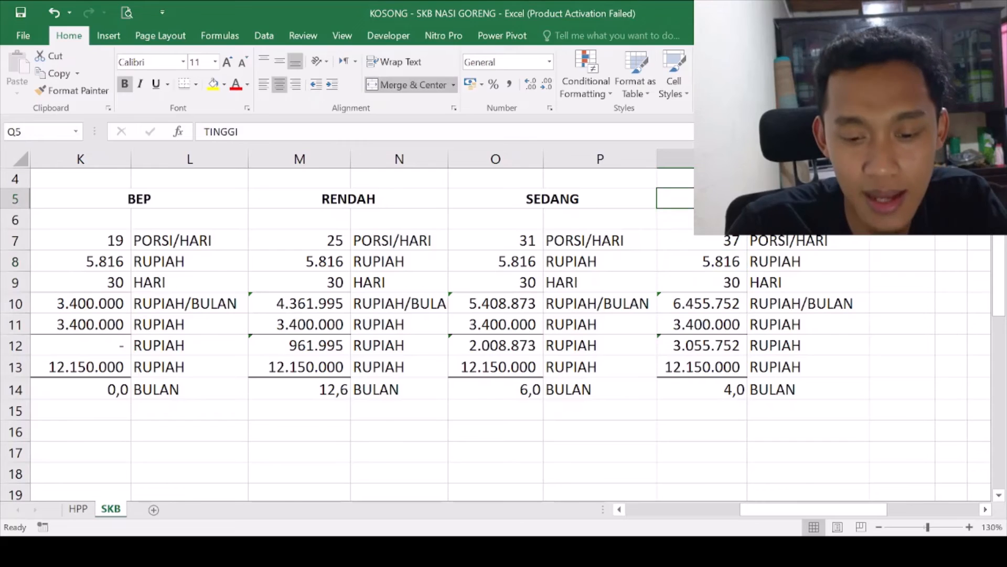
{"action": "left_click", "coordinate": [689, 256]}
{"action": "left_click", "coordinate": [690, 284]}
{"action": "left_click", "coordinate": [693, 300]}
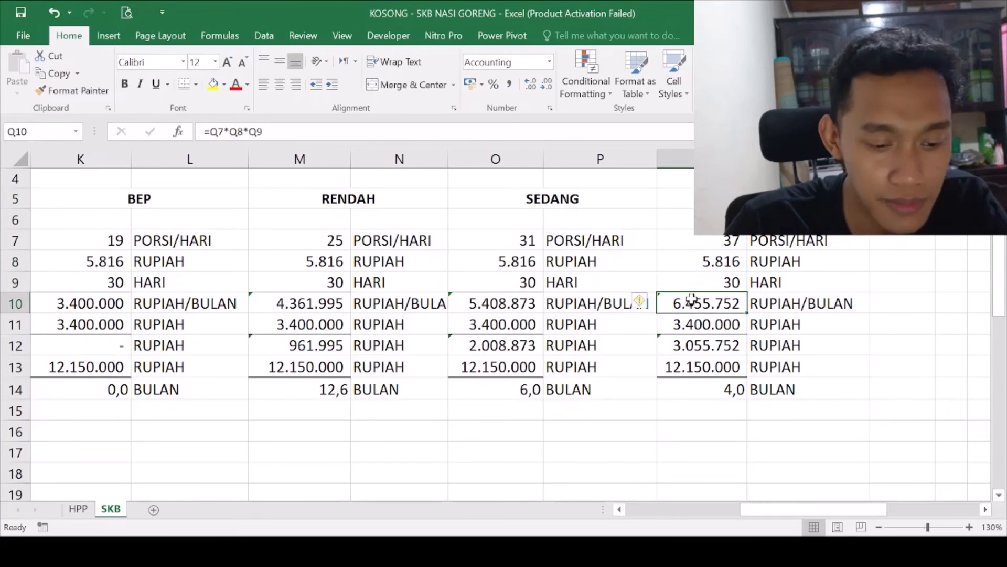
{"action": "mouse_move", "coordinate": [760, 511]}
{"action": "left_mouse_down"}
{"action": "mouse_move", "coordinate": [685, 526]}
{"action": "mouse_move", "coordinate": [774, 513]}
{"action": "left_mouse_up"}
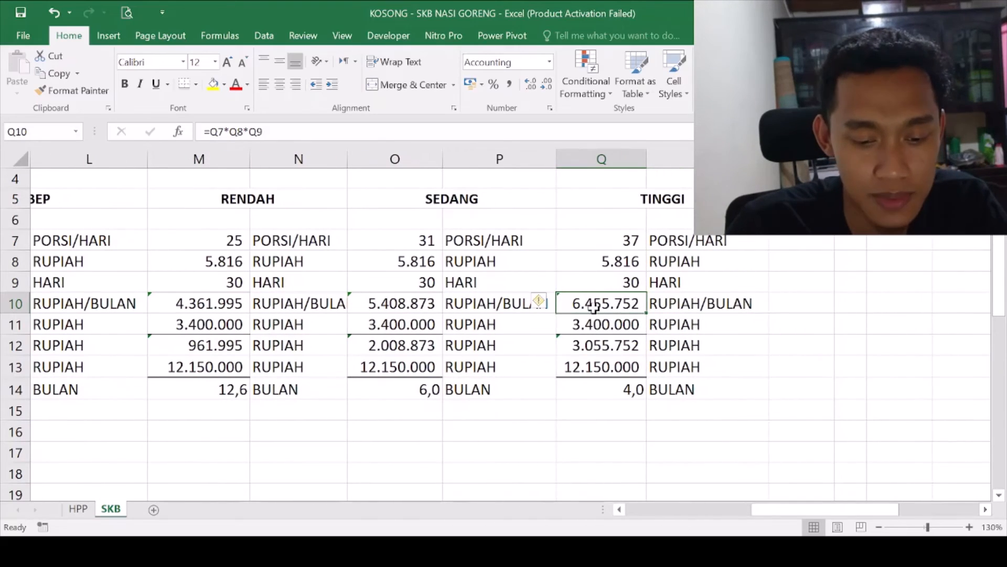
{"action": "left_click", "coordinate": [606, 322]}
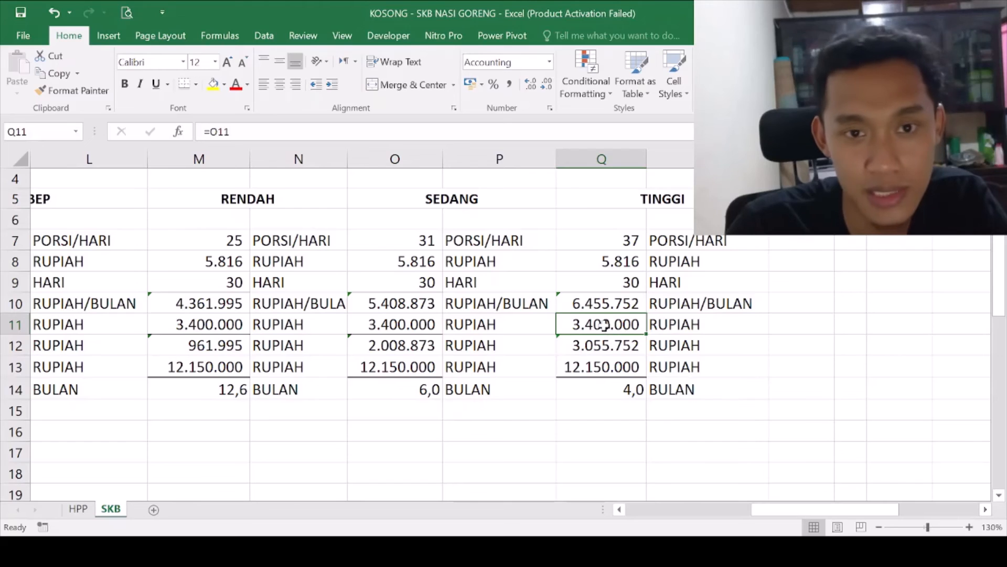
{"action": "left_click", "coordinate": [603, 344]}
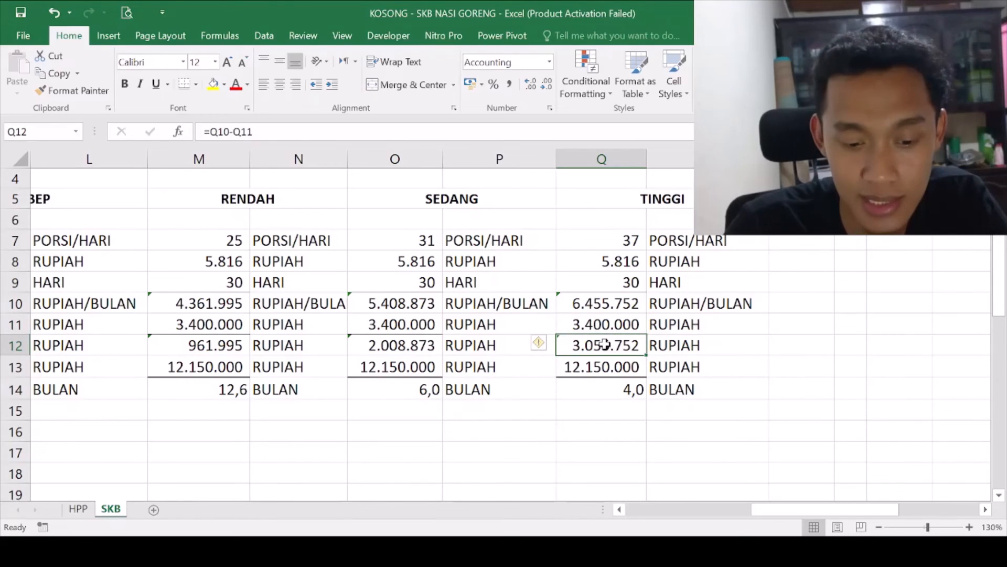
{"action": "double_click", "coordinate": [610, 345]}
{"action": "key", "text": "Return"}
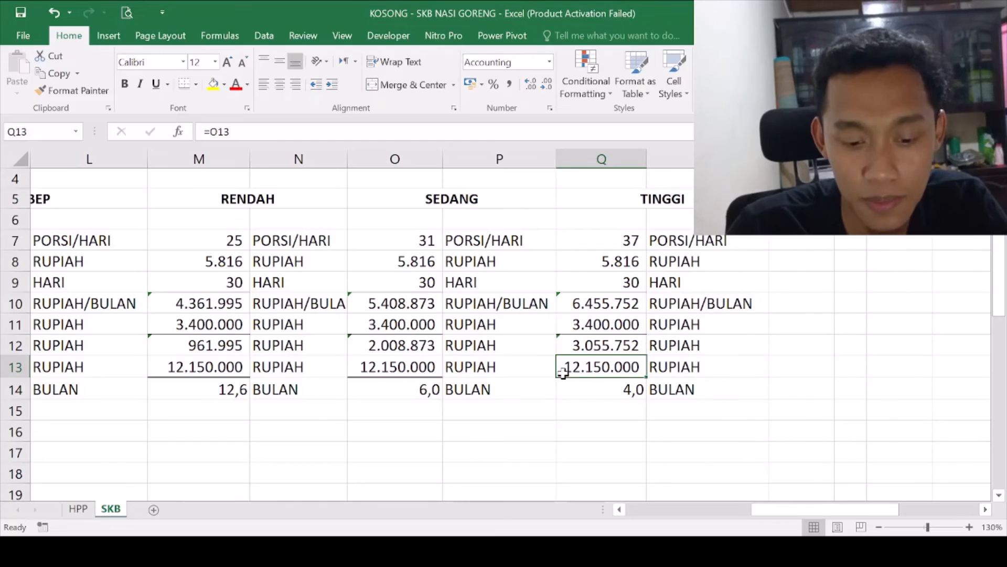
{"action": "left_click", "coordinate": [588, 387]}
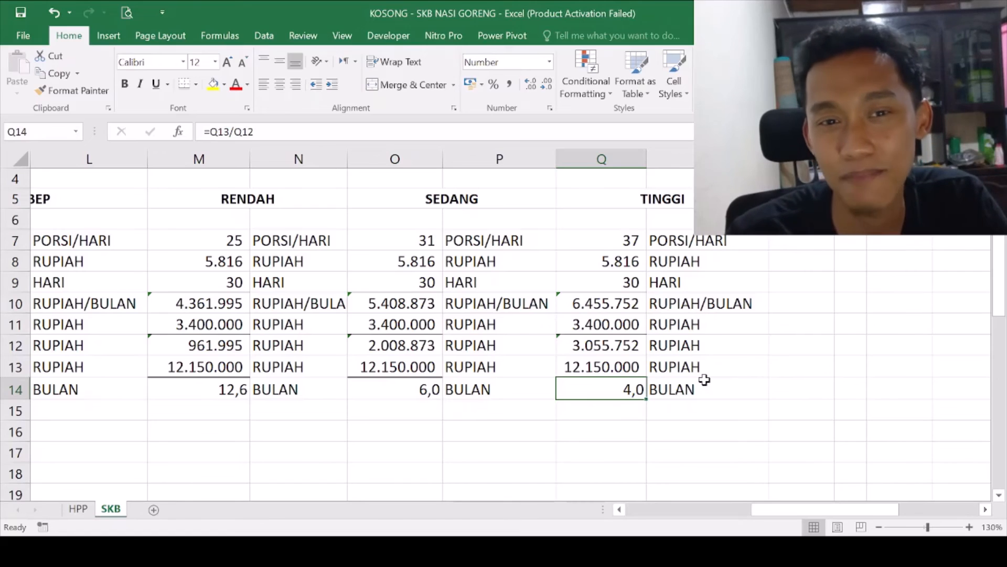
{"action": "double_click", "coordinate": [604, 387]}
{"action": "key", "text": "Return"}
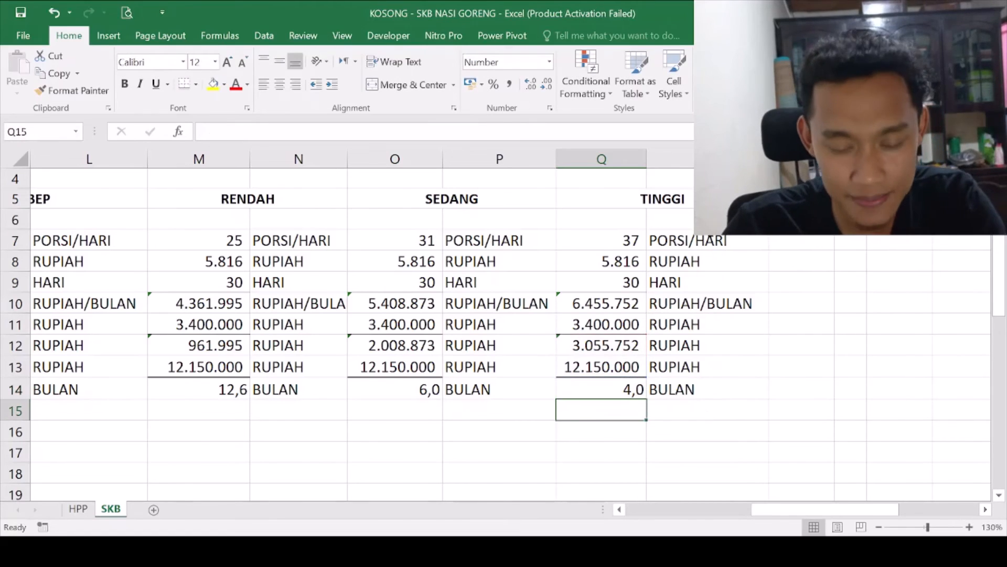
{"action": "left_click", "coordinate": [640, 194]}
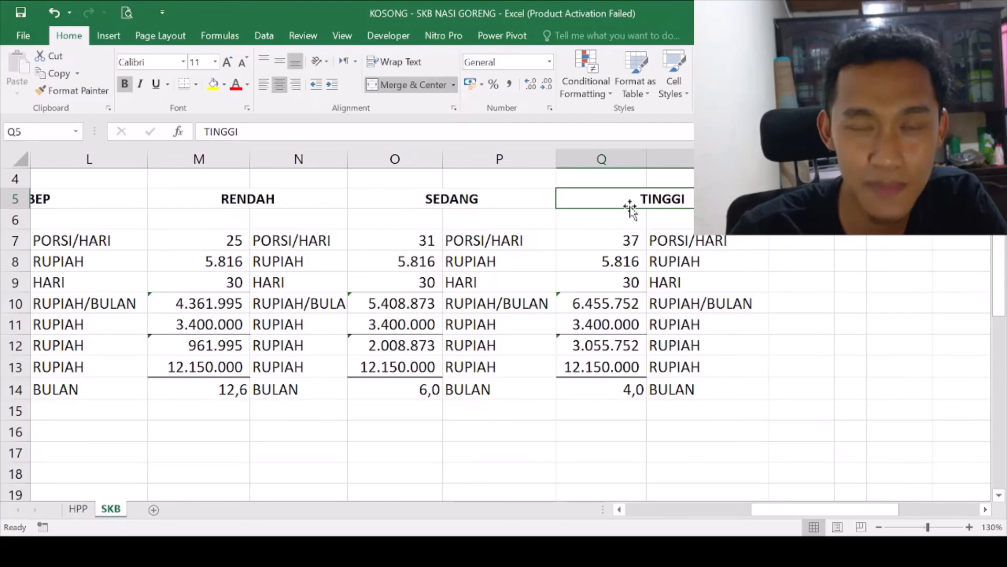
{"action": "left_click", "coordinate": [609, 383]}
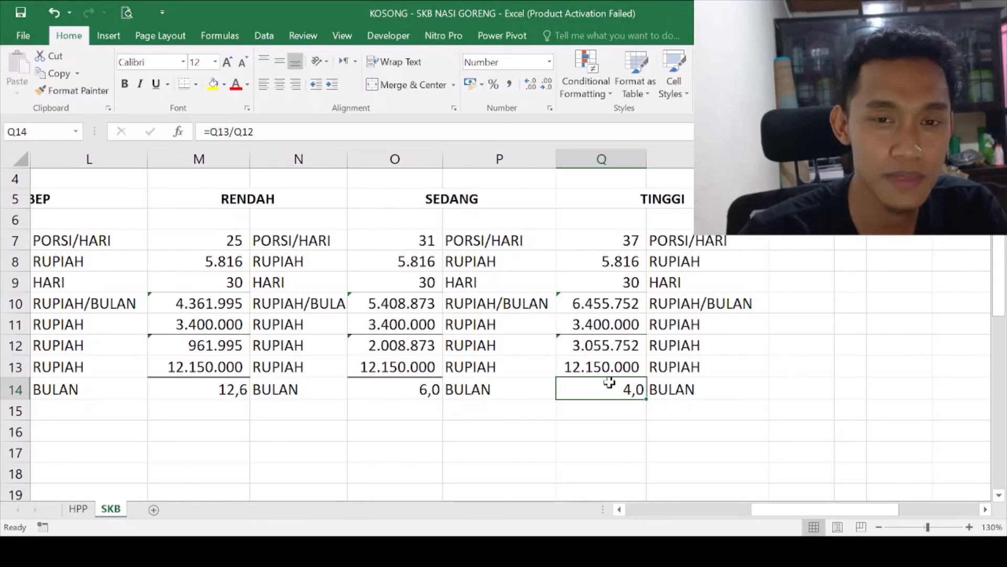
{"action": "key", "text": "alt+Tab"}
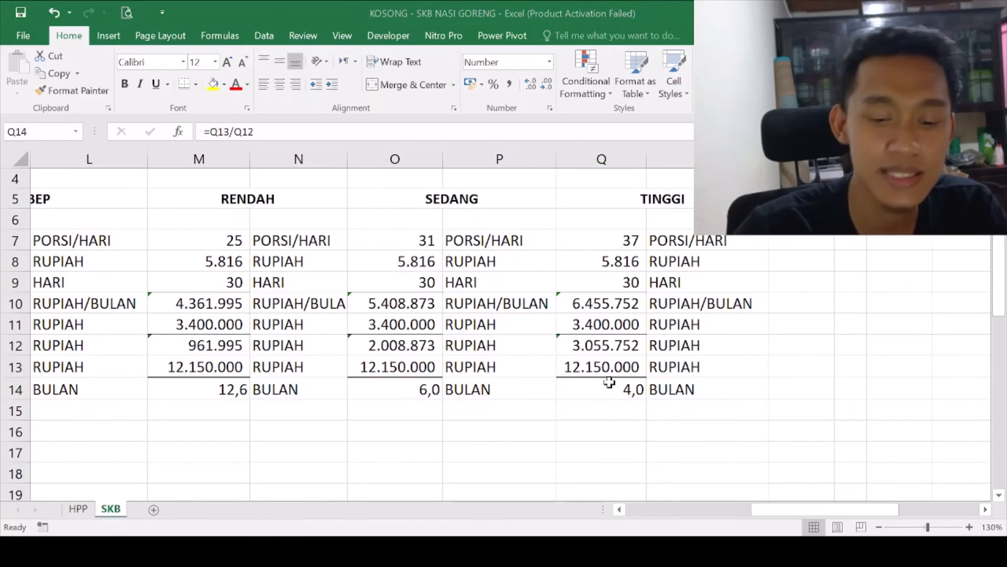
{"action": "left_click", "coordinate": [676, 372]}
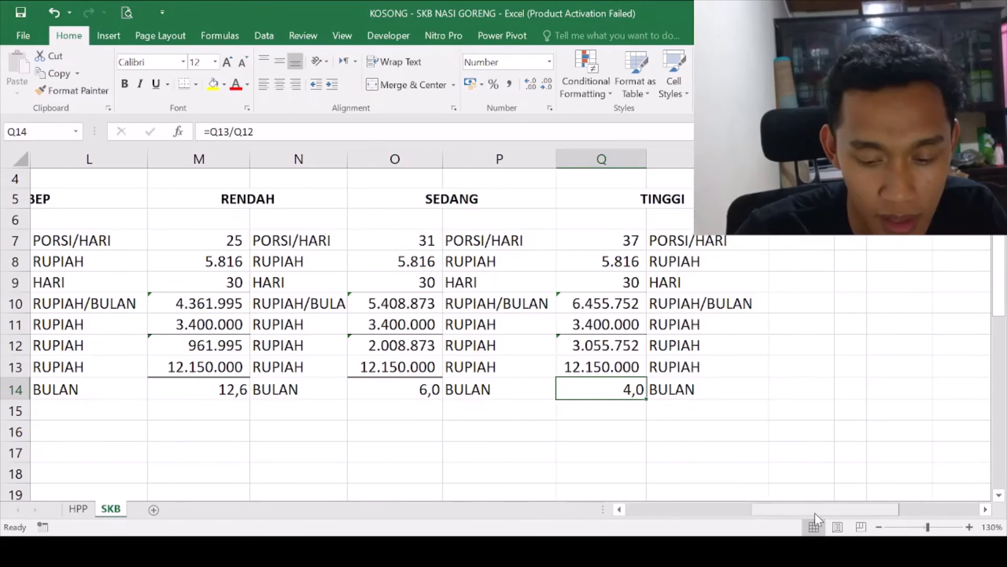
- Apply an outside border around the whole ROI table in J5:R16
{"action": "left_click_drag", "start_coordinate": [814, 512], "coordinate": [774, 524]}
{"action": "scroll", "coordinate": [663, 355], "scroll_direction": "up", "scroll_amount": 1}
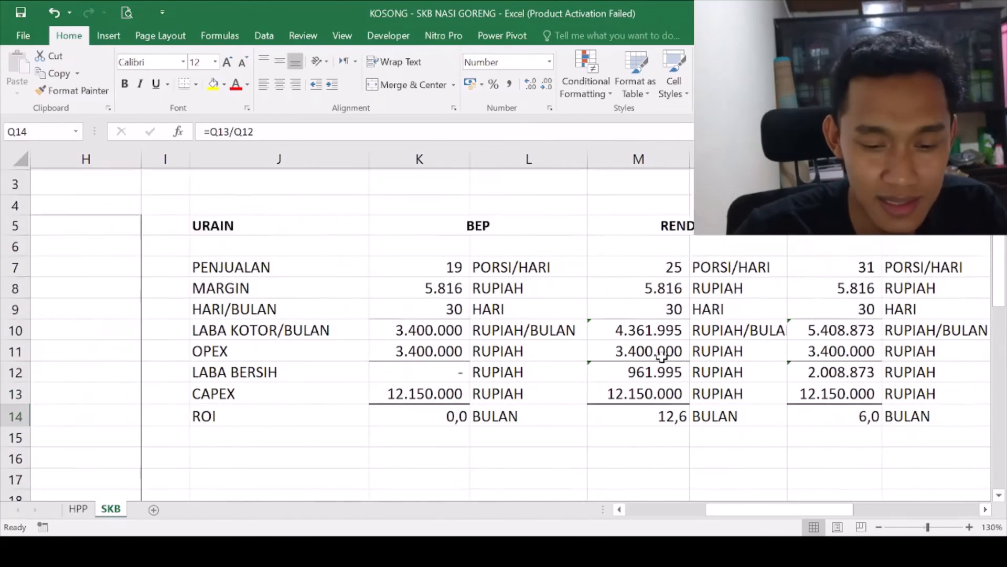
{"action": "scroll", "coordinate": [662, 356], "scroll_direction": "up", "scroll_amount": 1}
{"action": "left_click_drag", "start_coordinate": [234, 266], "coordinate": [819, 437]}
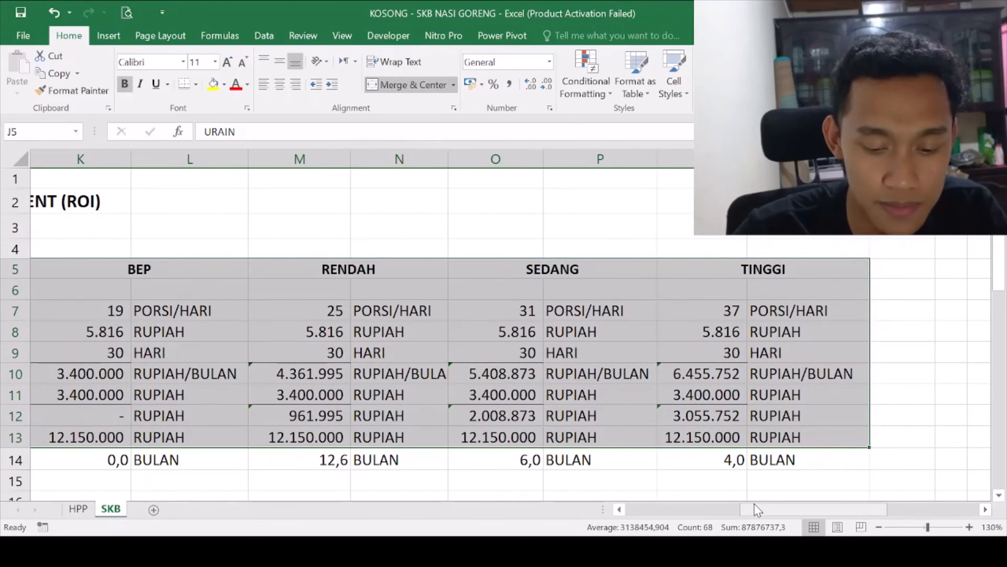
{"action": "key", "text": "shift+Down"}
{"action": "key", "text": "shift+Down"}
{"action": "key", "text": "alt+Tab"}
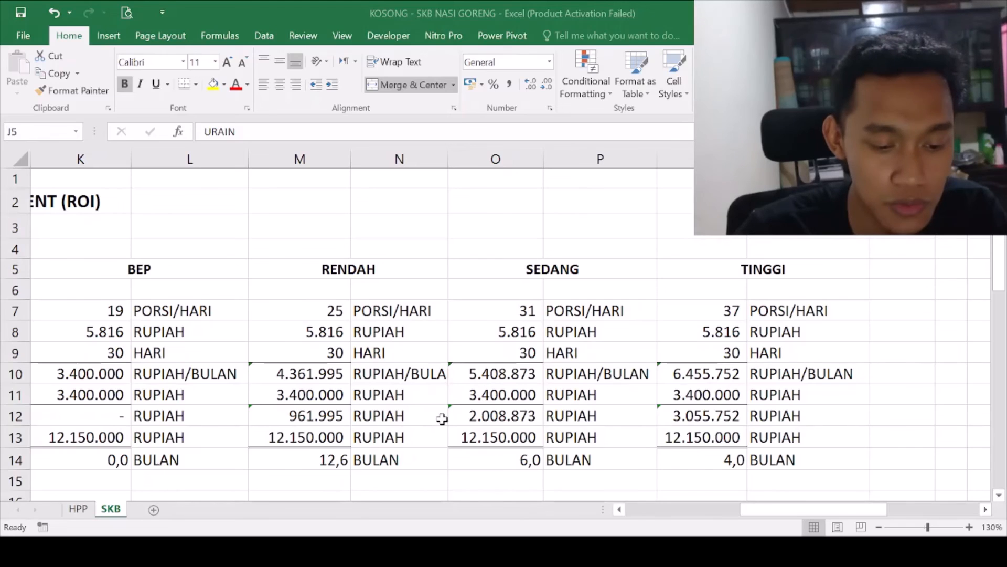
{"action": "left_click", "coordinate": [461, 419]}
{"action": "scroll", "coordinate": [740, 391], "scroll_direction": "down", "scroll_amount": 1}
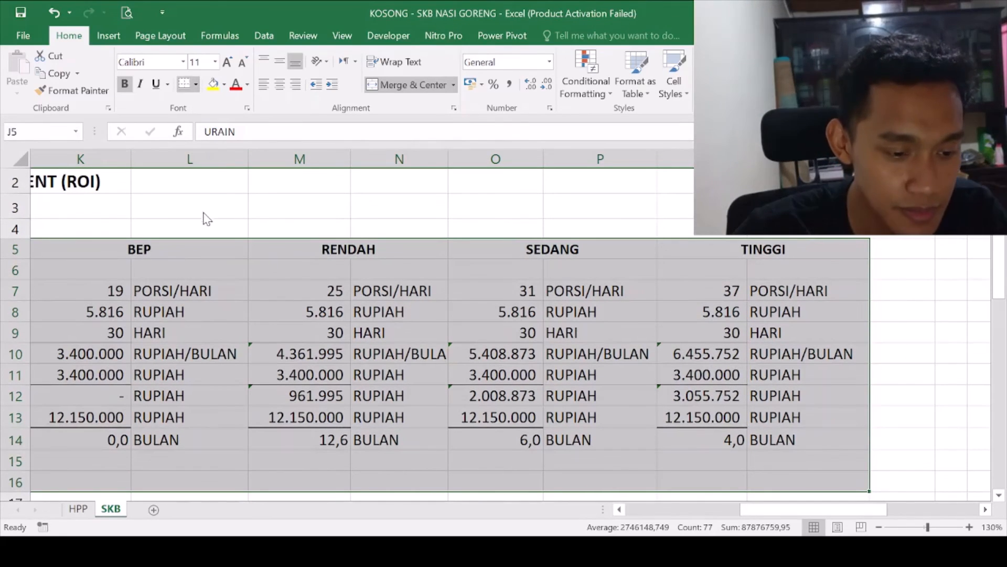
- Apply an outside border around the ROI table's heading row, from URAIN to TINGGI in J5:R5
{"action": "scroll", "coordinate": [206, 235], "scroll_direction": "left", "scroll_amount": 5}
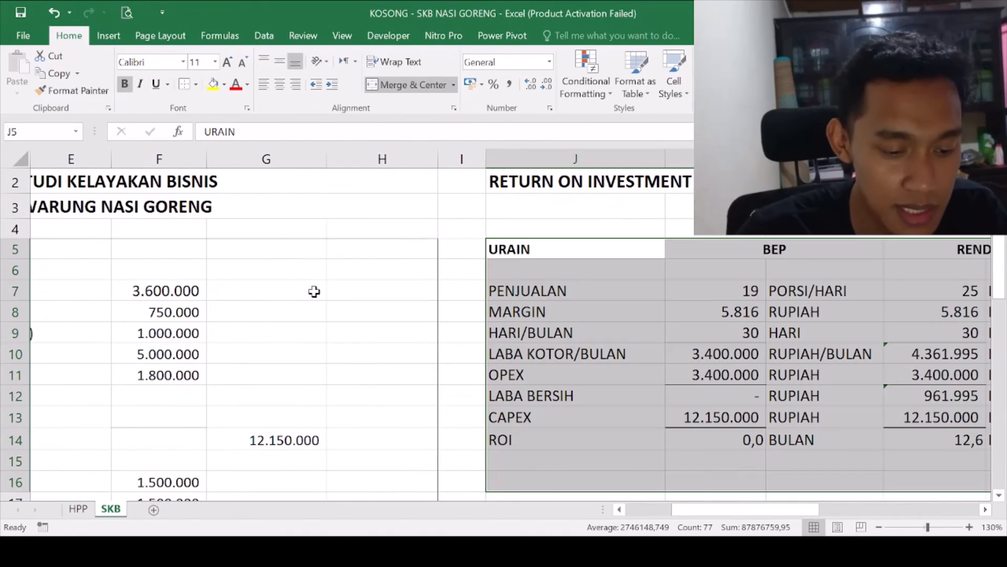
{"action": "left_click_drag", "start_coordinate": [546, 243], "coordinate": [666, 257]}
{"action": "left_click_drag", "start_coordinate": [706, 258], "coordinate": [735, 247]}
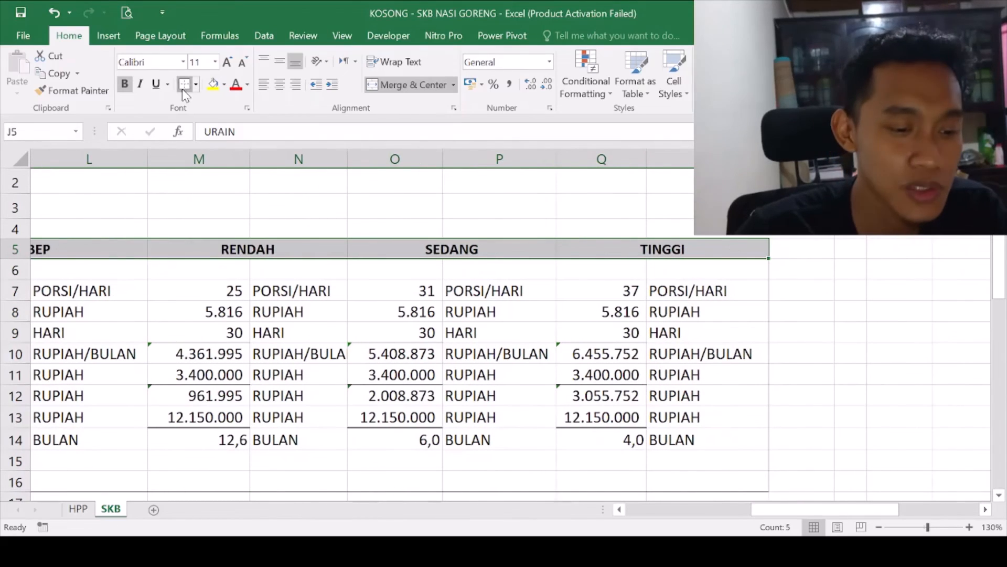
{"action": "left_click", "coordinate": [182, 87]}
- AutoFit the width of column N so that the RENDAH scenario's RUPIAH/BULAN label fits
{"action": "left_click", "coordinate": [654, 353]}
{"action": "left_click", "coordinate": [657, 359]}
{"action": "key", "text": "Right"}
{"action": "key", "text": "Right"}
{"action": "key", "text": "Right"}
{"action": "key", "text": "Right"}
{"action": "key", "text": "Right"}
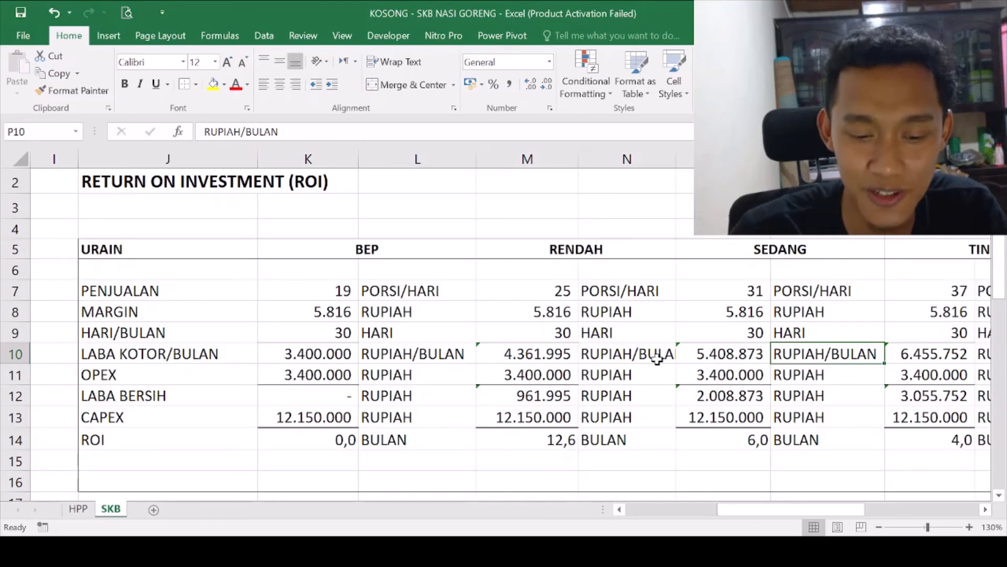
{"action": "left_click", "coordinate": [710, 304]}
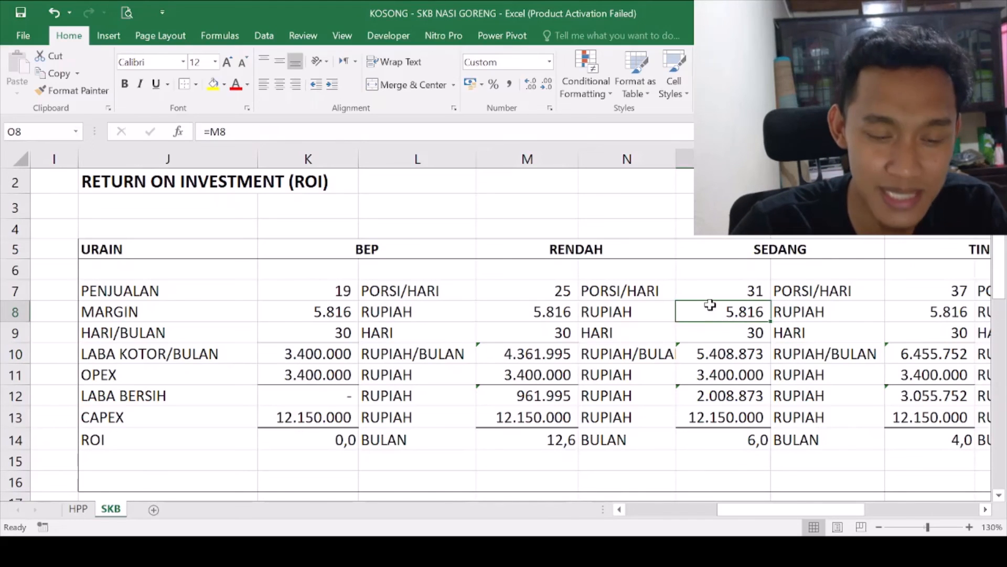
{"action": "double_click", "coordinate": [675, 159]}
{"action": "mouse_move", "coordinate": [791, 511]}
{"action": "left_mouse_down"}
{"action": "mouse_move", "coordinate": [815, 510]}
{"action": "mouse_move", "coordinate": [789, 509]}
{"action": "left_mouse_up"}
{"action": "scroll", "coordinate": [490, 411], "scroll_direction": "down", "scroll_amount": 1}
{"action": "scroll", "coordinate": [500, 410], "scroll_direction": "up", "scroll_amount": 1}
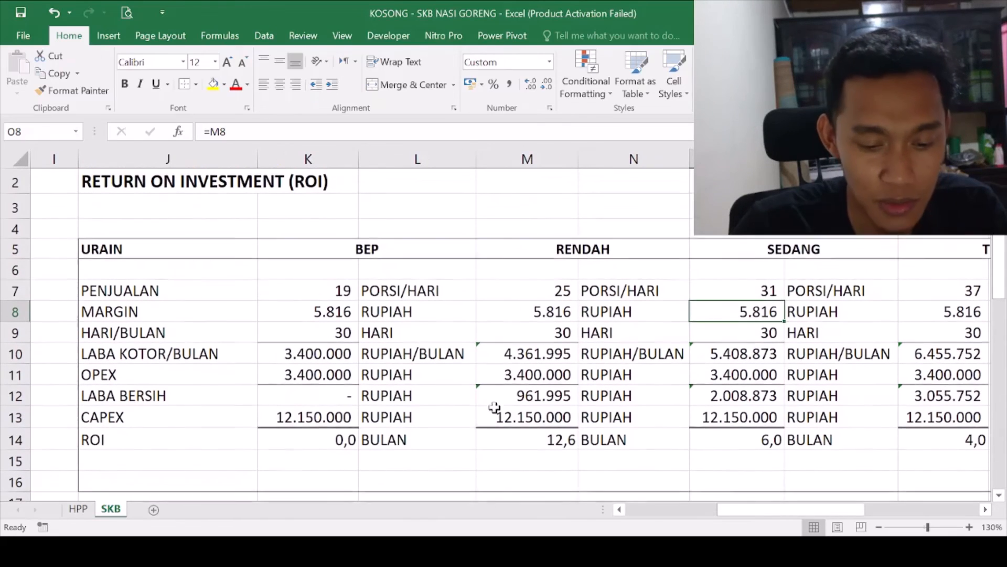
{"action": "left_click", "coordinate": [503, 368]}
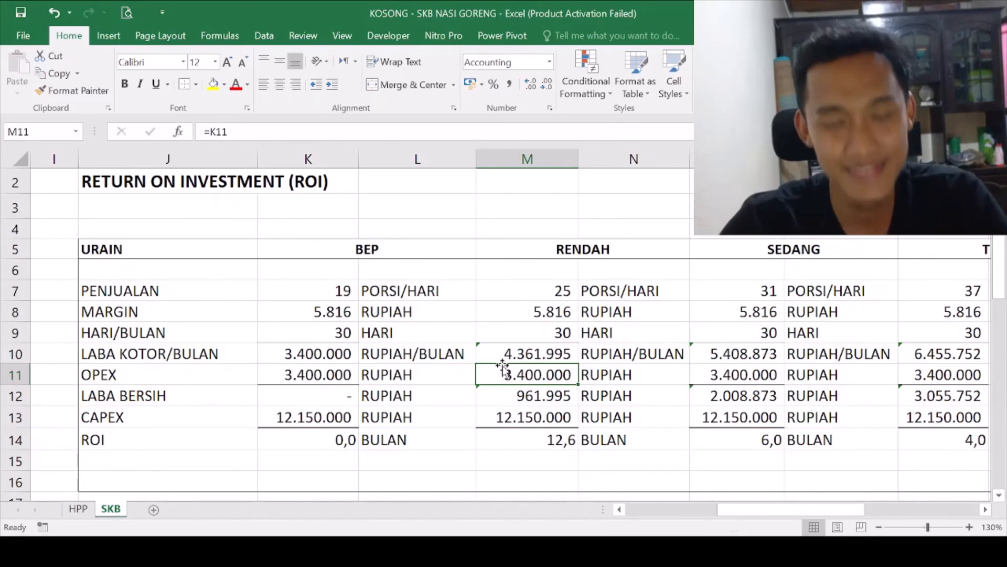
{"action": "left_click", "coordinate": [176, 445]}
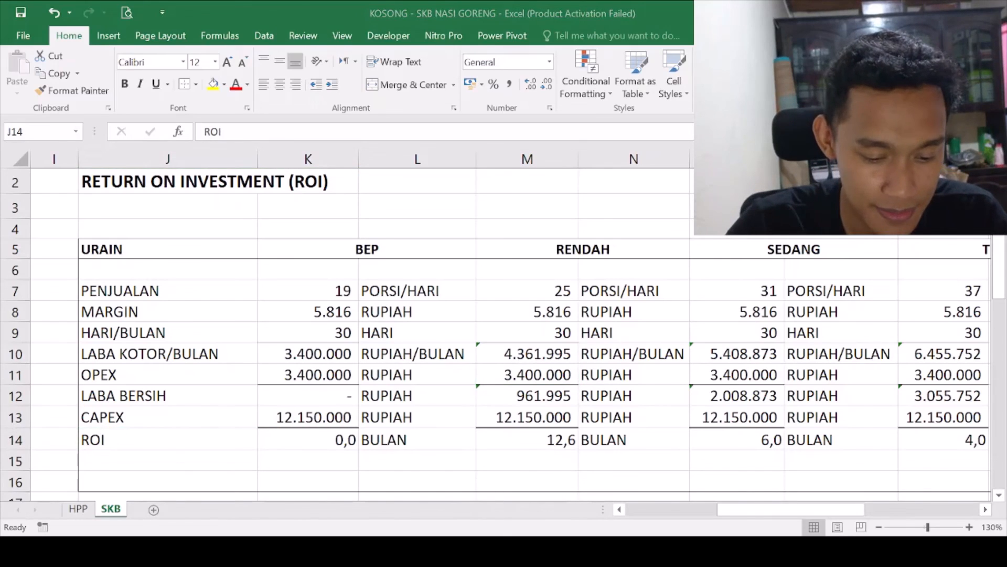